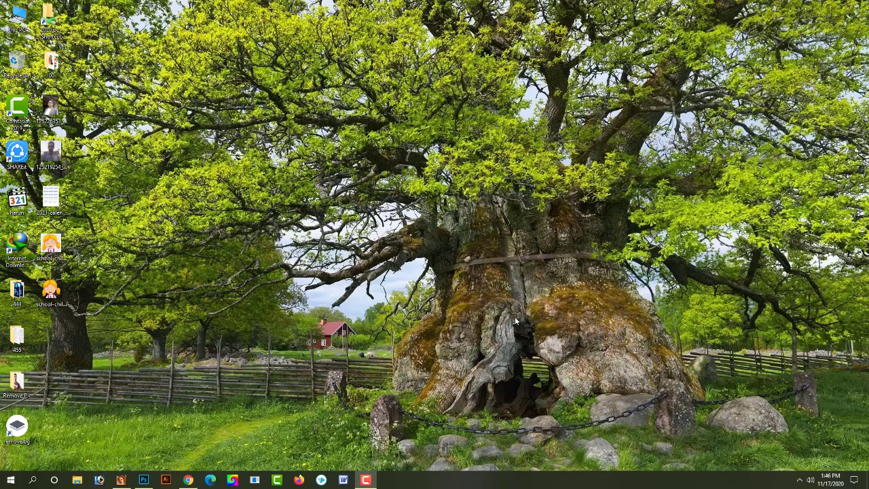
# Refresh the Windows desktop five times, then bring the Illustrator window to the front.
pyautogui.rightClick(400, 191)
pyautogui.click(418, 217)
pyautogui.rightClick(383, 185)
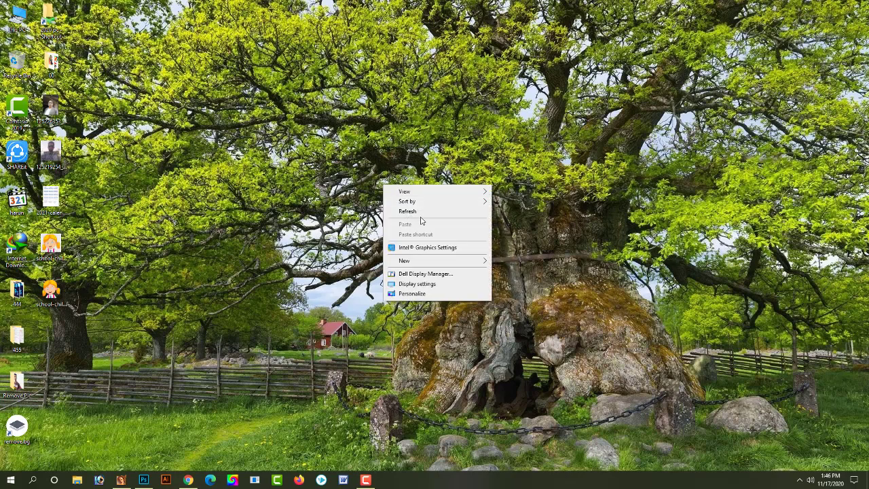
pyautogui.click(423, 211)
pyautogui.rightClick(423, 213)
pyautogui.click(432, 239)
pyautogui.rightClick(402, 205)
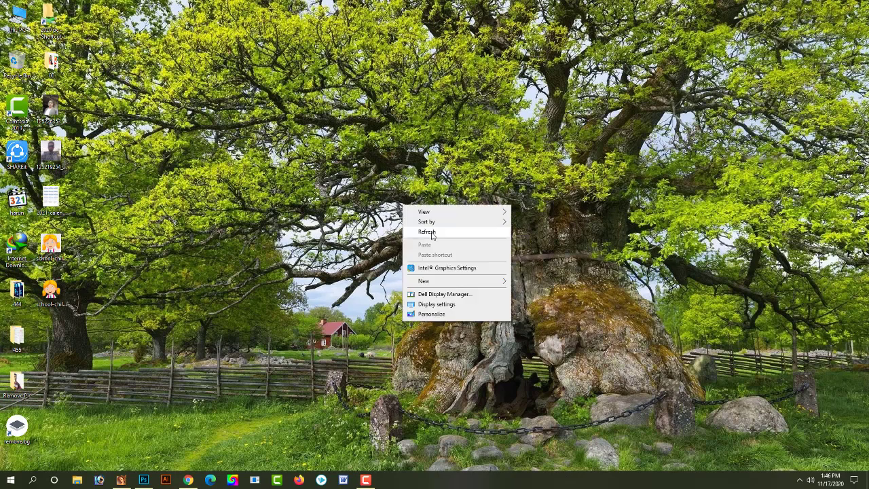
pyautogui.click(431, 231)
pyautogui.rightClick(393, 205)
pyautogui.click(428, 231)
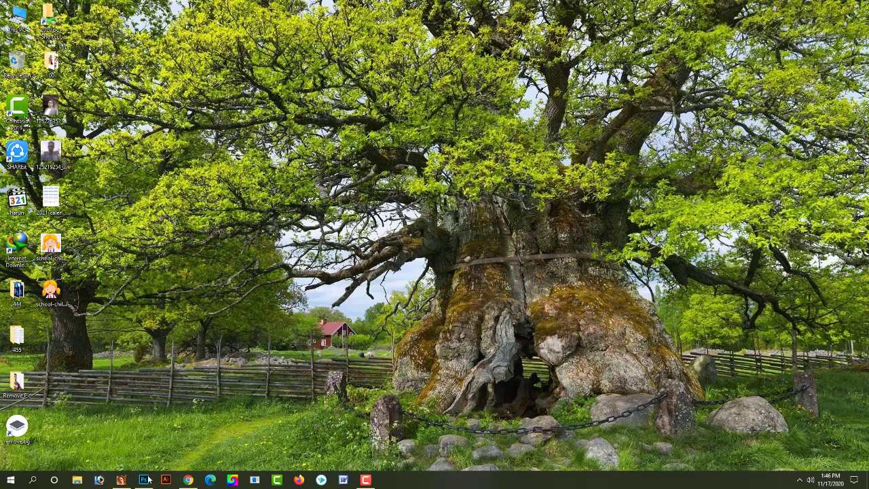
pyautogui.click(121, 479)
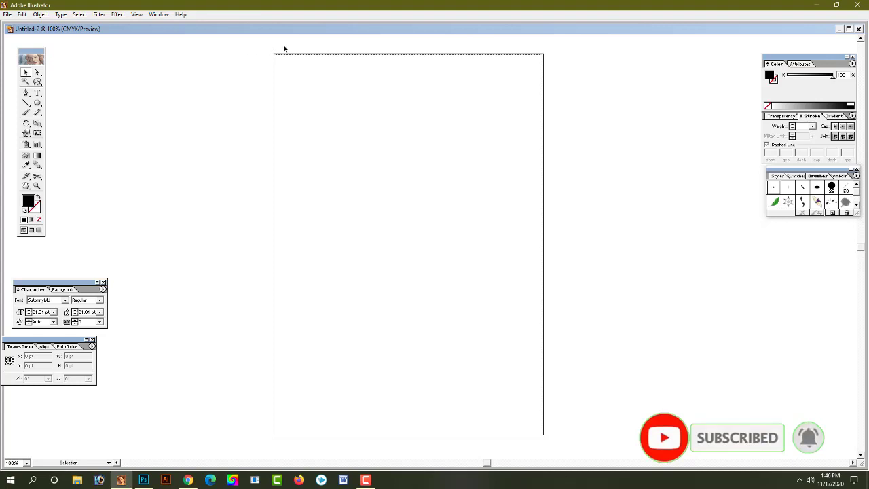
# Show the rulers and set their units to inches.
pyautogui.hotkey('ctrl', 'r')
pyautogui.rightClick(274, 39)
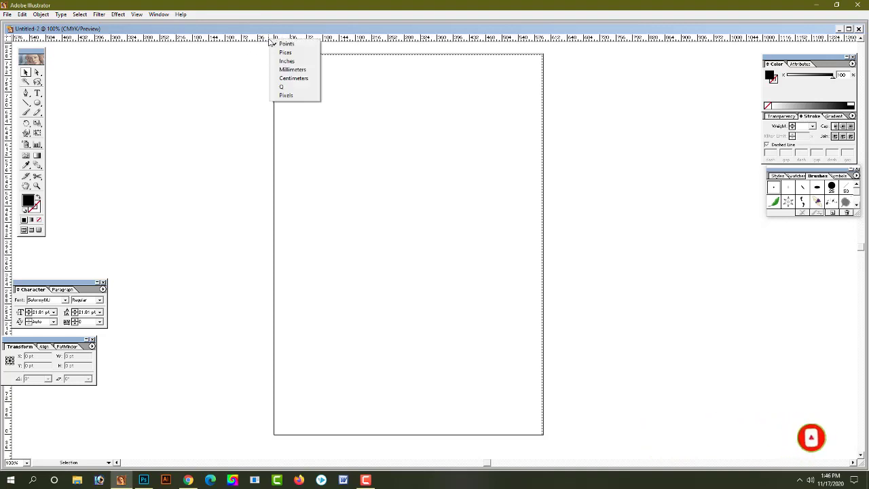
pyautogui.click(293, 63)
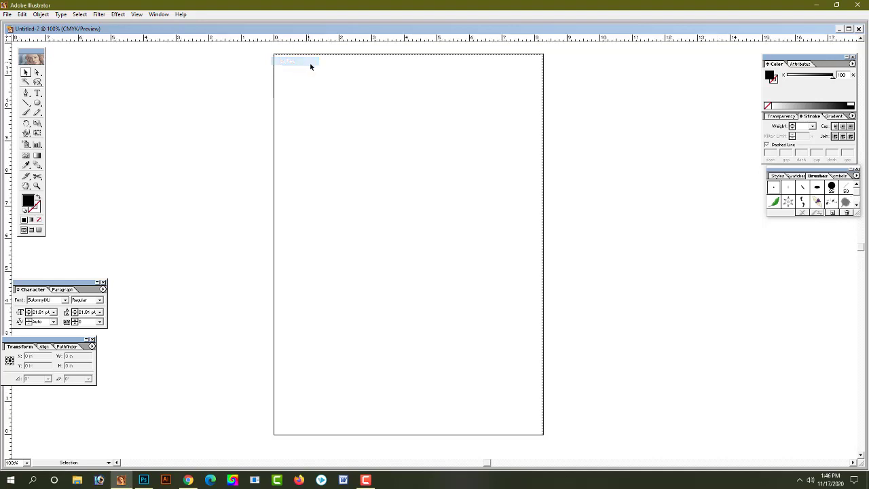
# Create a 2.2 × 3.5 in rectangle at the page centre.
pyautogui.moveTo(37, 103)
pyautogui.mouseDown()
pyautogui.moveTo(101, 105)
pyautogui.moveTo(47, 104)
pyautogui.mouseUp()
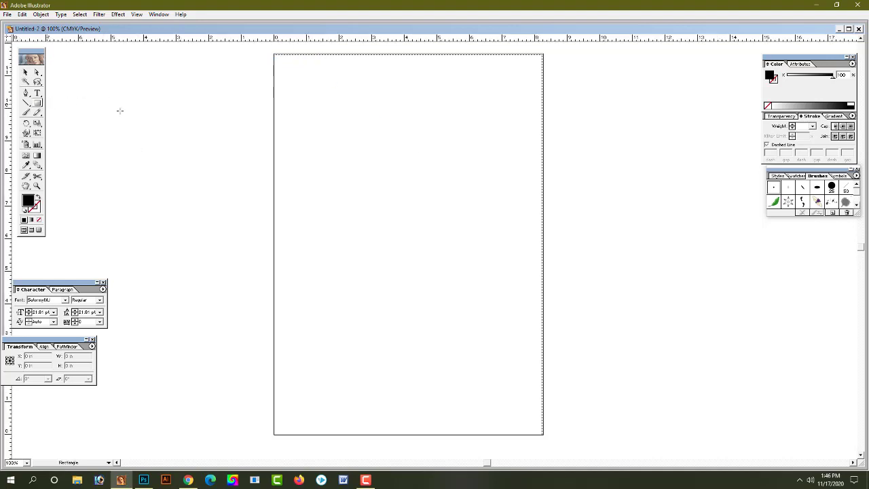
pyautogui.click(371, 182)
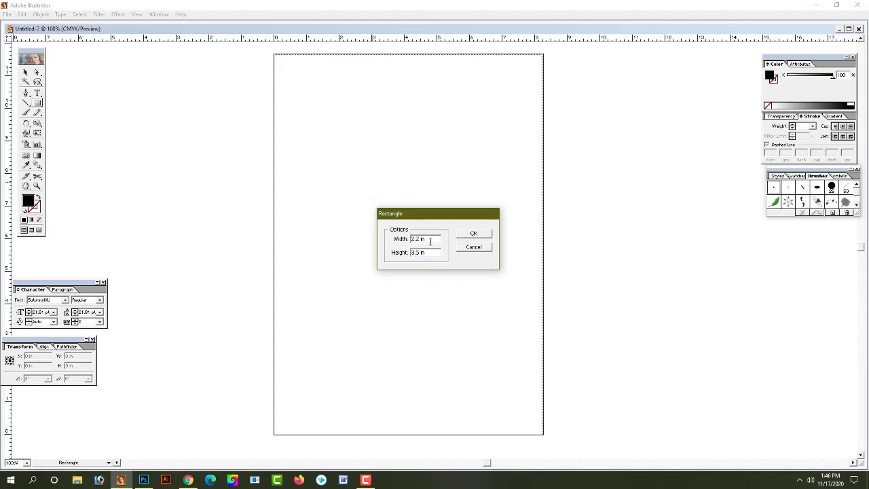
pyautogui.press('Tab')
pyautogui.hotkey('shift', 'Tab')
pyautogui.press('Tab')
pyautogui.click(474, 234)
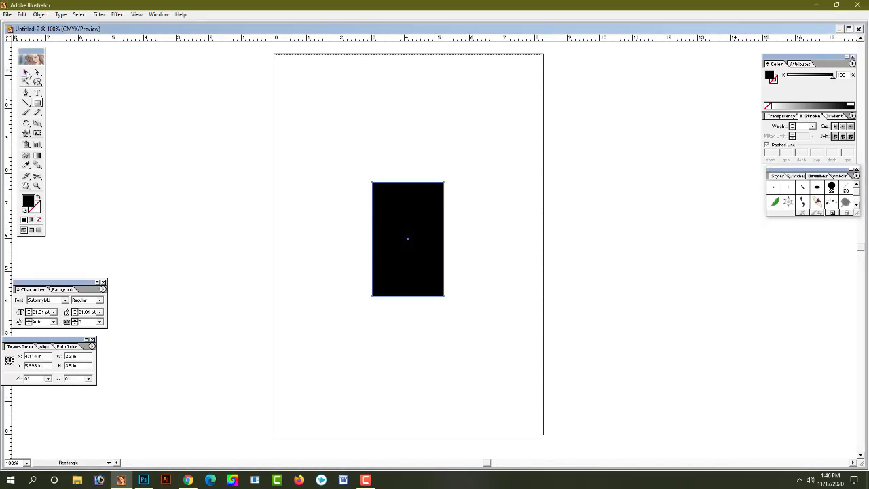
# Select the new rectangle and set its fill to None.
pyautogui.click(26, 72)
pyautogui.moveTo(457, 166); pyautogui.dragTo(334, 258)
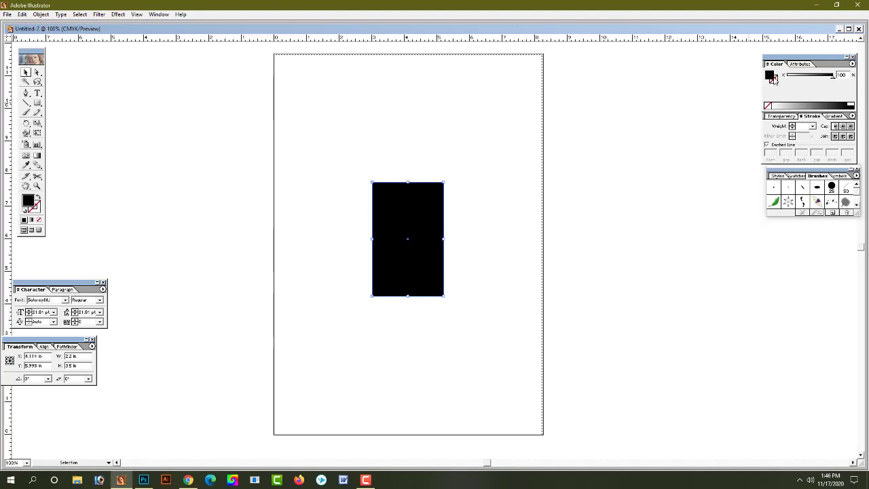
pyautogui.click(768, 106)
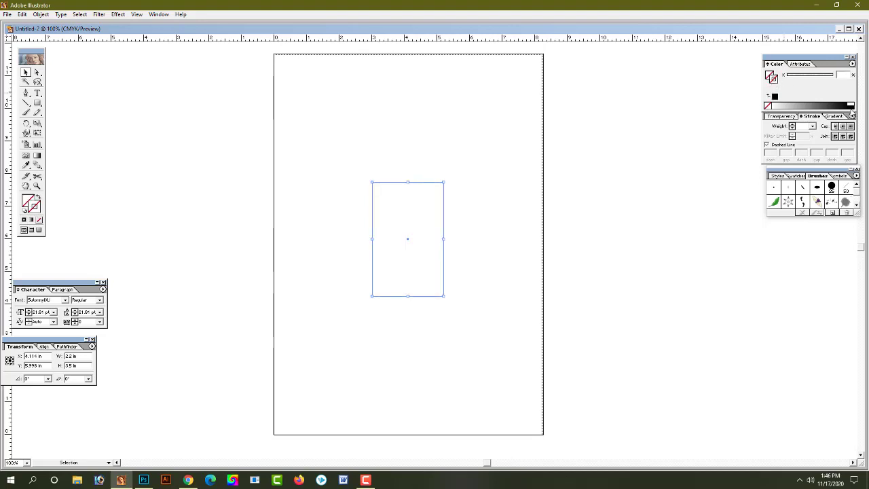
# Give the rectangle a black stroke and add an inset Offset Path copy inside it.
pyautogui.click(775, 97)
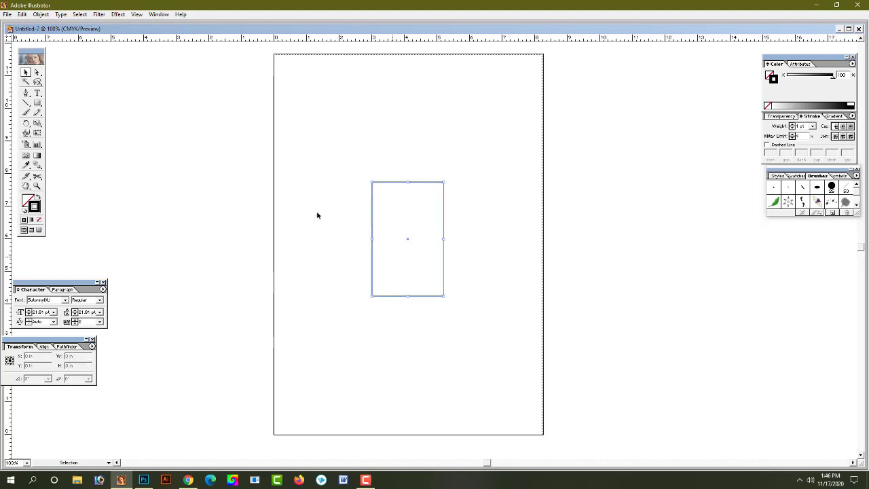
pyautogui.click(41, 14)
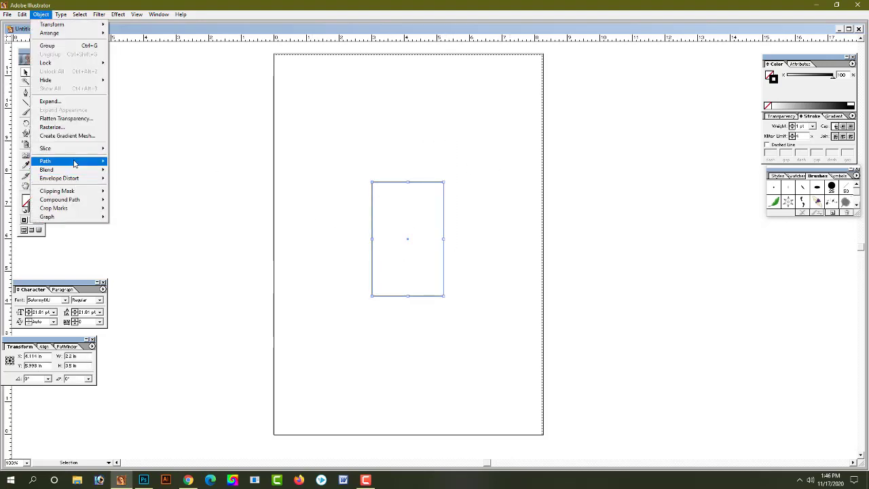
pyautogui.moveTo(46, 161)
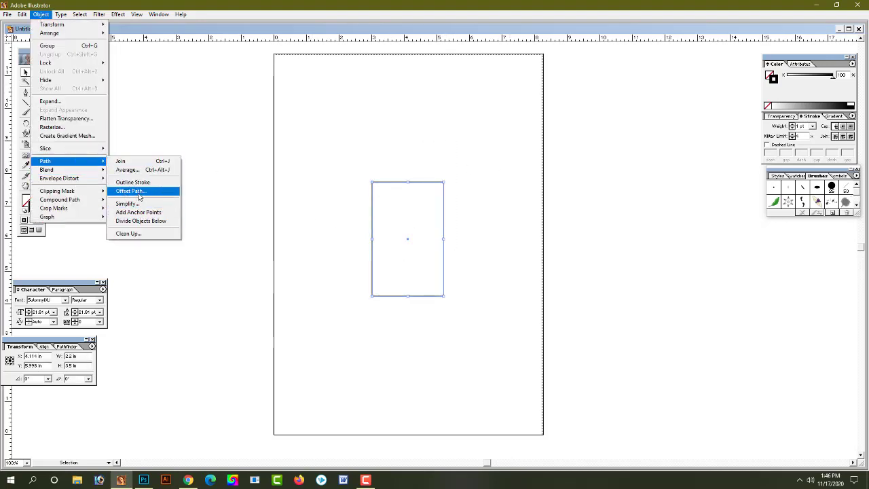
pyautogui.click(136, 192)
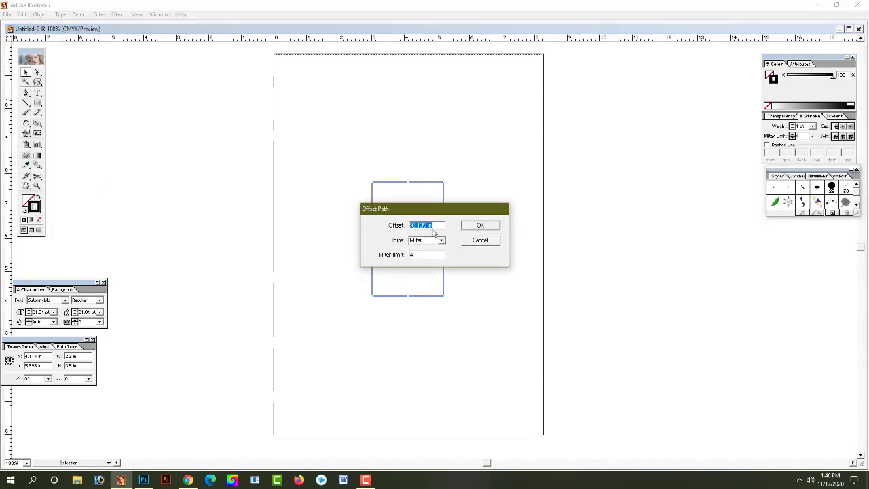
pyautogui.click(483, 226)
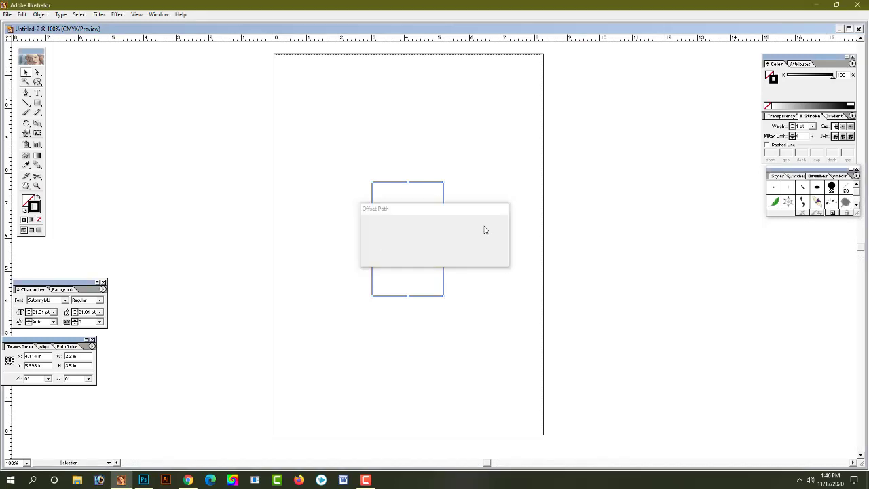
pyautogui.moveTo(465, 181); pyautogui.dragTo(407, 258)
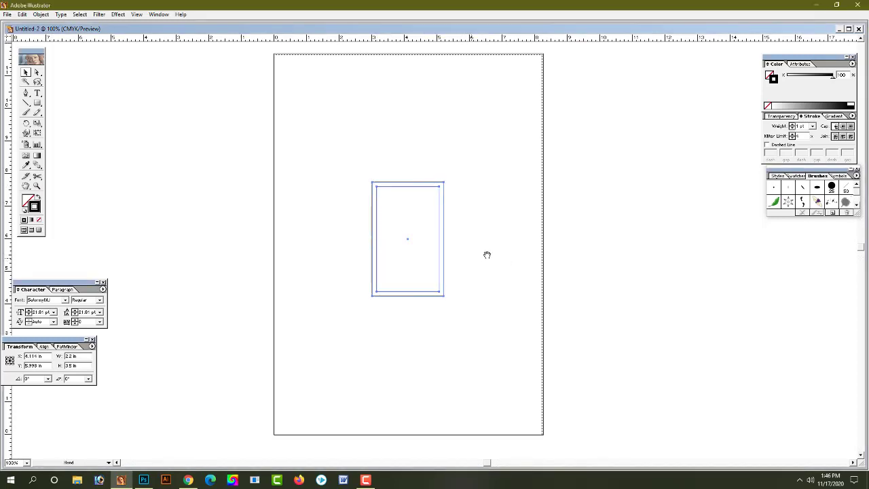
pyautogui.moveTo(486, 251); pyautogui.dragTo(450, 267)
# Rotate both rectangles 90° into a landscape 3.5 × 2.2 in frame.
pyautogui.click(443, 265)
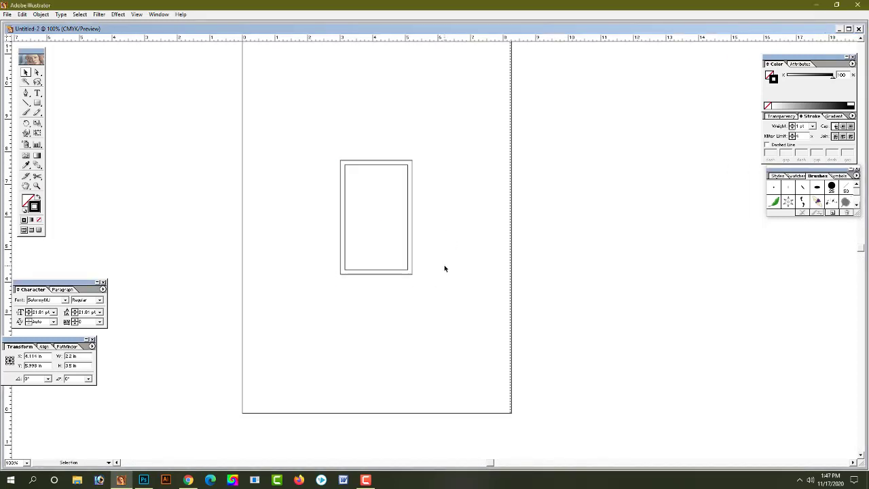
pyautogui.moveTo(440, 230); pyautogui.dragTo(383, 305)
pyautogui.moveTo(413, 275)
pyautogui.mouseDown()
pyautogui.moveTo(436, 181)
pyautogui.moveTo(320, 292)
pyautogui.mouseUp()
# Set the stroke weight of both rectangles to 0.15 pt.
pyautogui.click(461, 162)
pyautogui.click(423, 299)
pyautogui.moveTo(422, 299); pyautogui.dragTo(384, 231)
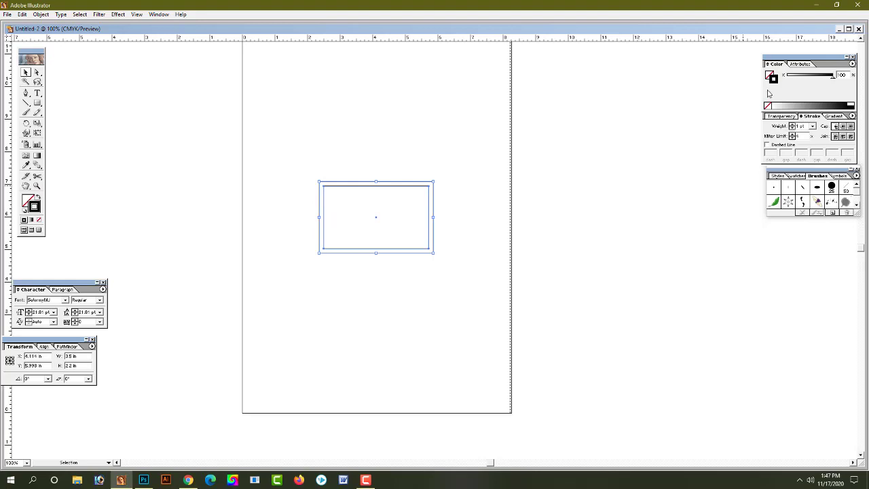
pyautogui.doubleClick(801, 126)
pyautogui.write('0.15')
pyautogui.press('Return')
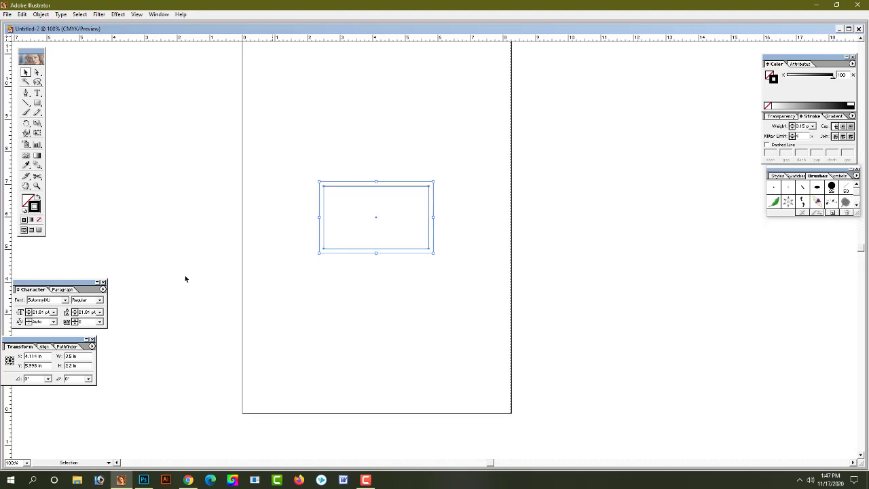
pyautogui.click(423, 162)
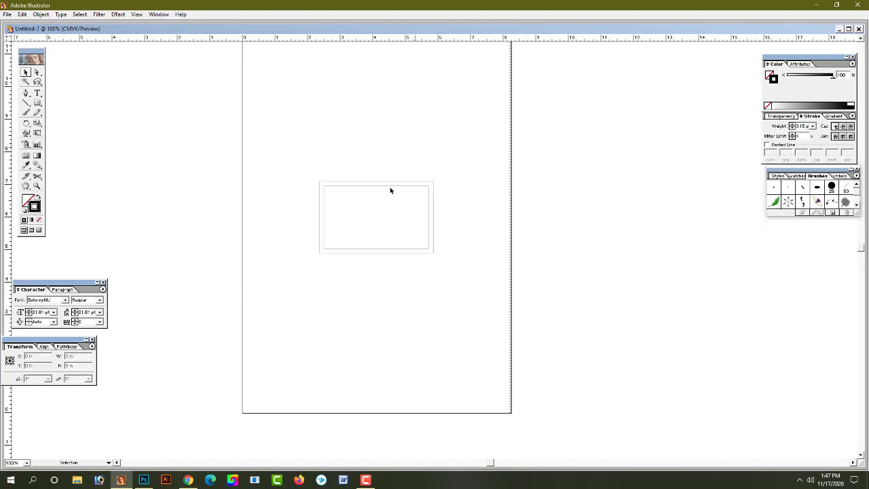
pyautogui.moveTo(390, 187); pyautogui.dragTo(449, 281)
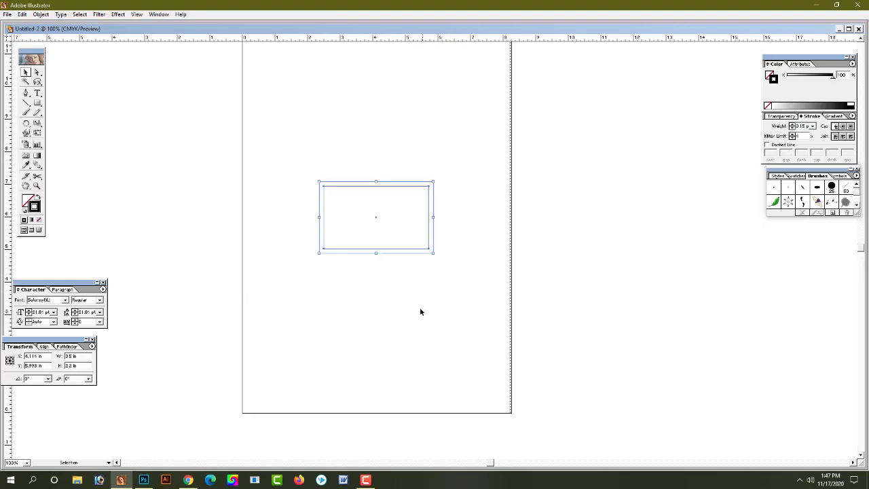
pyautogui.moveTo(465, 327); pyautogui.dragTo(377, 225)
# Zoom in on the card and drag a vertical guide through it from the ruler.
pyautogui.click(438, 318)
pyautogui.moveTo(438, 319); pyautogui.dragTo(360, 200)
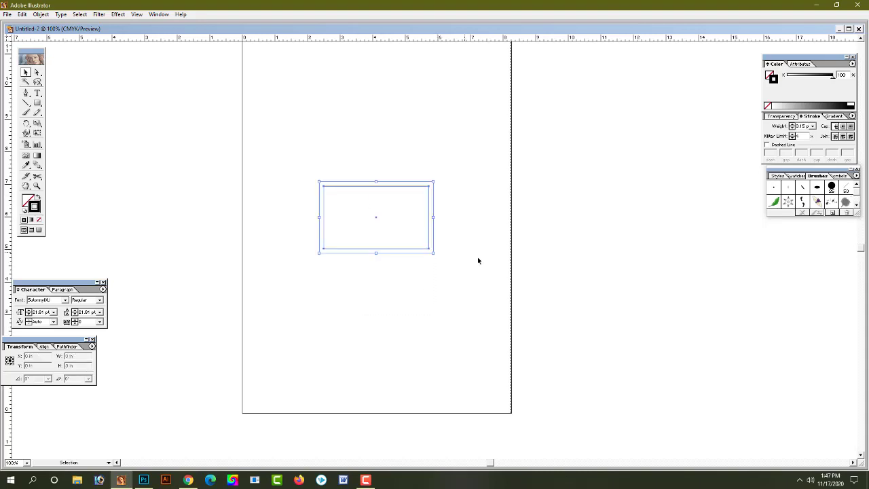
pyautogui.keyDown('ctrl'); pyautogui.click(409, 231); pyautogui.keyUp('ctrl')
pyautogui.keyDown('ctrl'); pyautogui.click(412, 249); pyautogui.keyUp('ctrl')
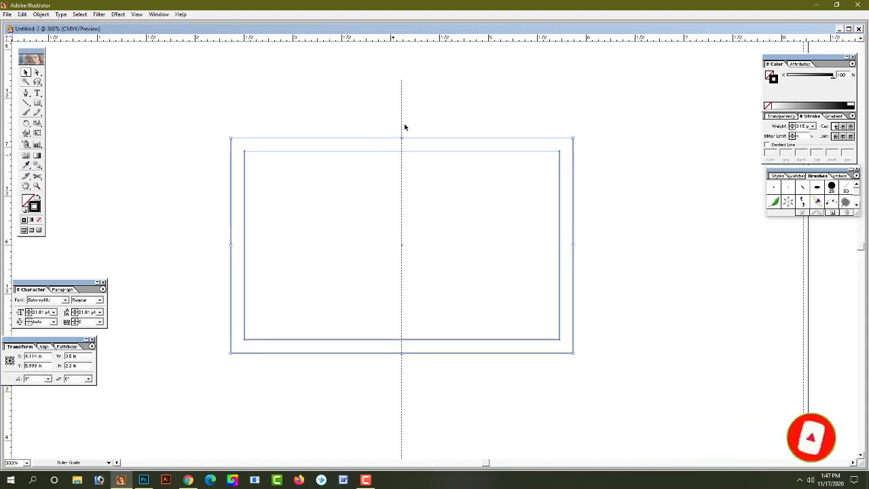
pyautogui.moveTo(8, 157); pyautogui.dragTo(390, 126)
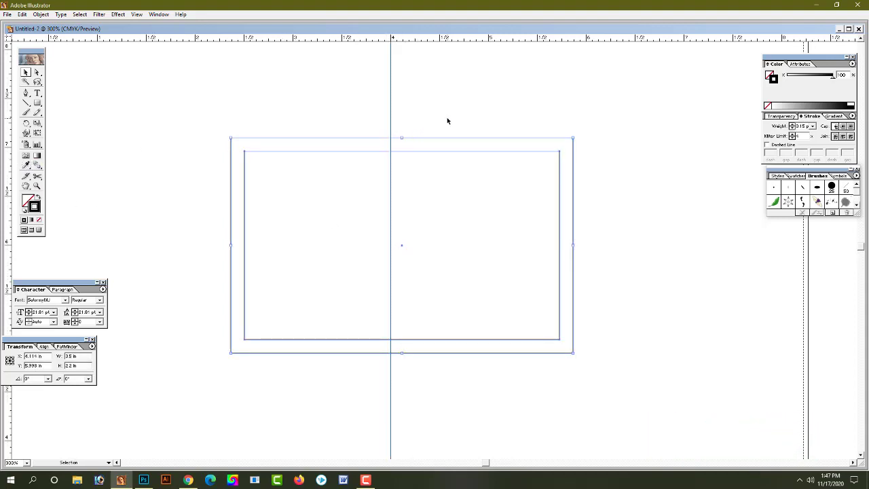
# Nudge both rectangles left to centre them on the vertical guide.
pyautogui.moveTo(516, 125); pyautogui.dragTo(451, 209)
pyautogui.press('Left')
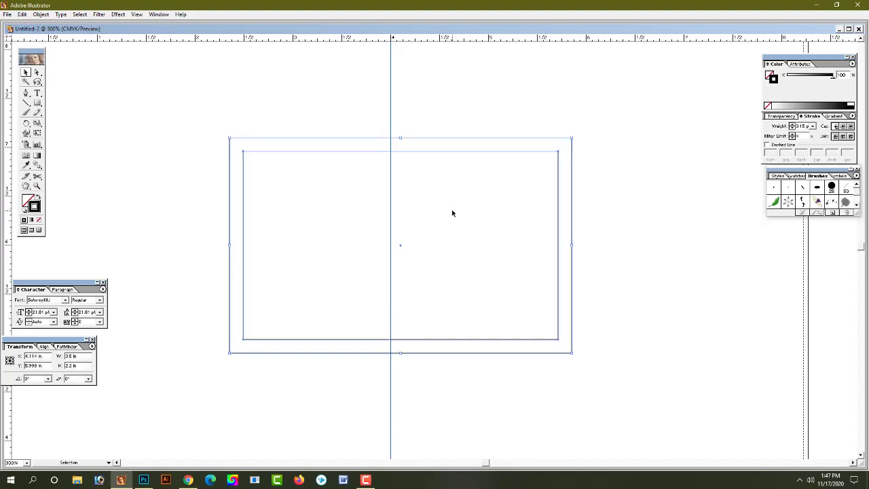
pyautogui.press('Left')
pyautogui.press('Left')
pyautogui.moveTo(629, 223); pyautogui.dragTo(454, 344)
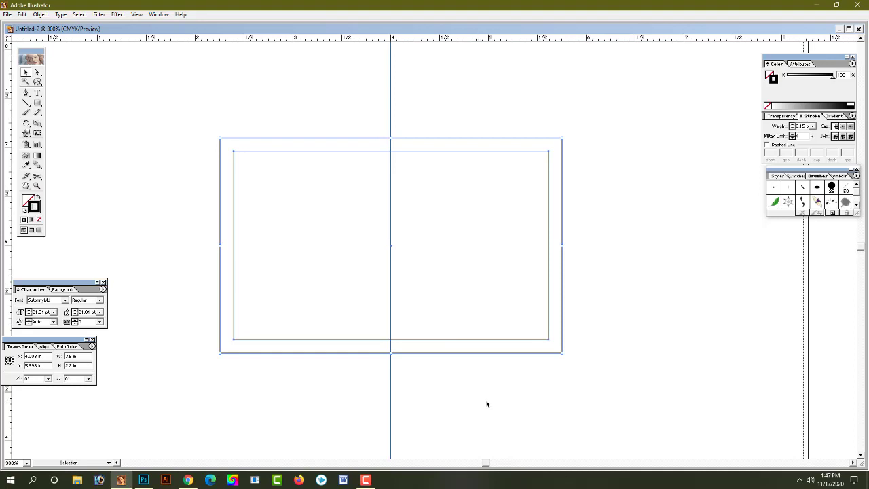
pyautogui.click(438, 394)
pyautogui.moveTo(164, 157); pyautogui.dragTo(297, 234)
pyautogui.click(181, 212)
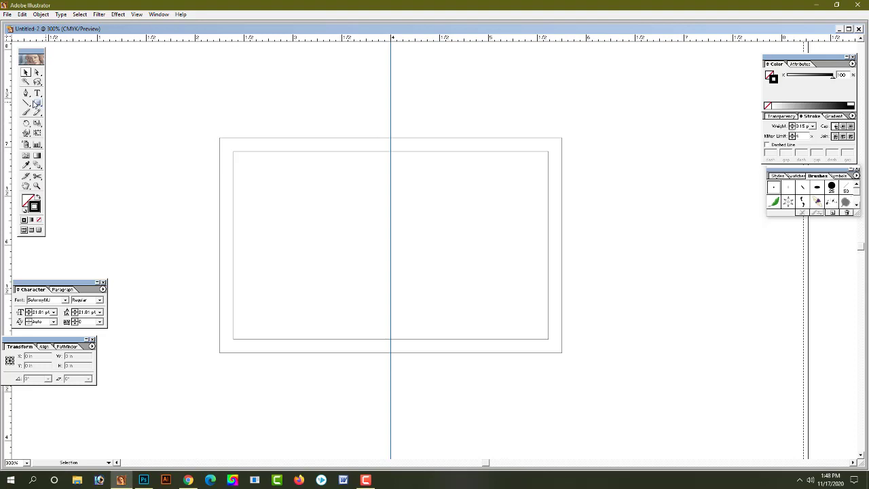
# Draw a strip rectangle spanning the bottom of the card frame.
pyautogui.click(38, 102)
pyautogui.moveTo(219, 303); pyautogui.dragTo(561, 352)
pyautogui.press('v')
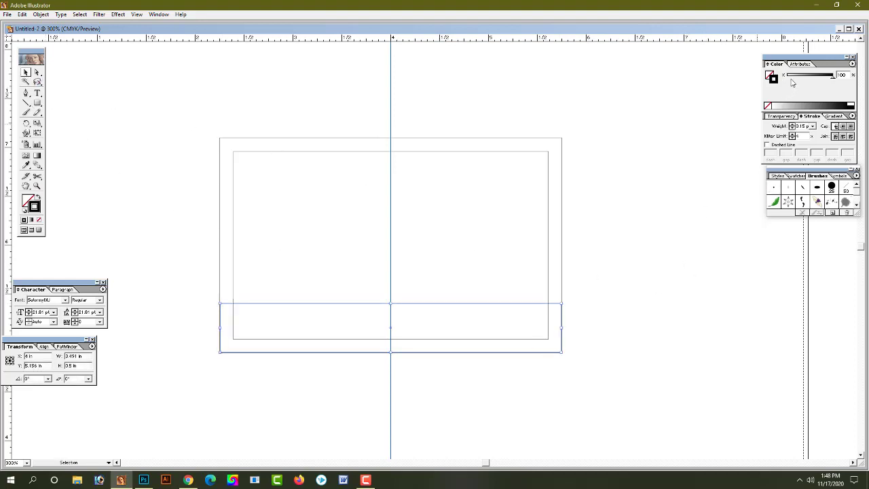
# Remove the strip's outline and give it a solid black CMYK fill.
pyautogui.click(768, 105)
pyautogui.click(768, 75)
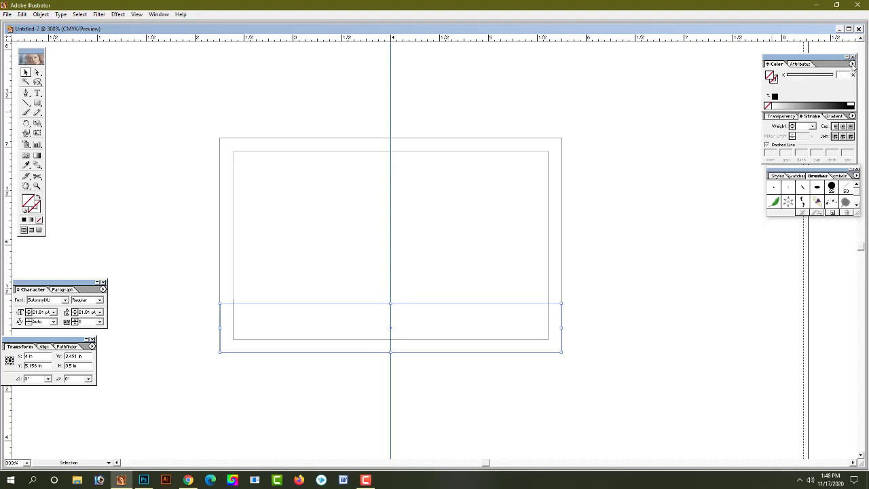
pyautogui.click(853, 64)
pyautogui.click(806, 104)
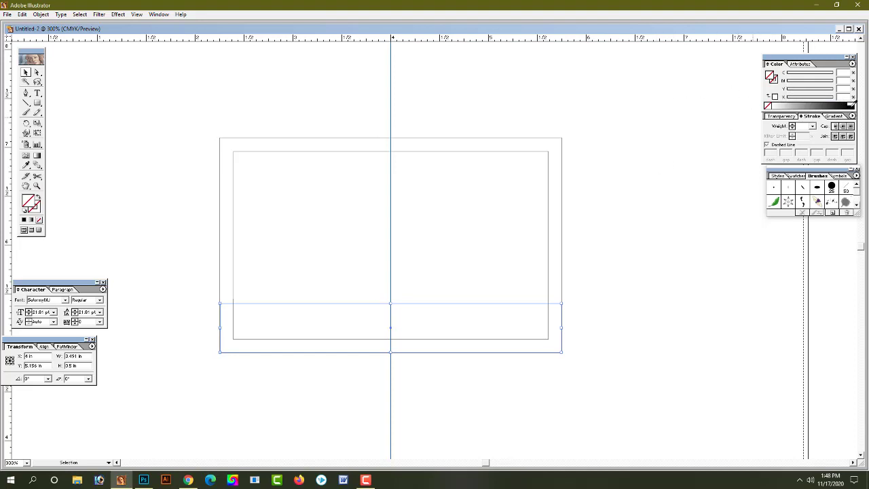
pyautogui.click(850, 105)
# Recolour the bottom band from black to light cyan with the CMYK sliders.
pyautogui.click(853, 64)
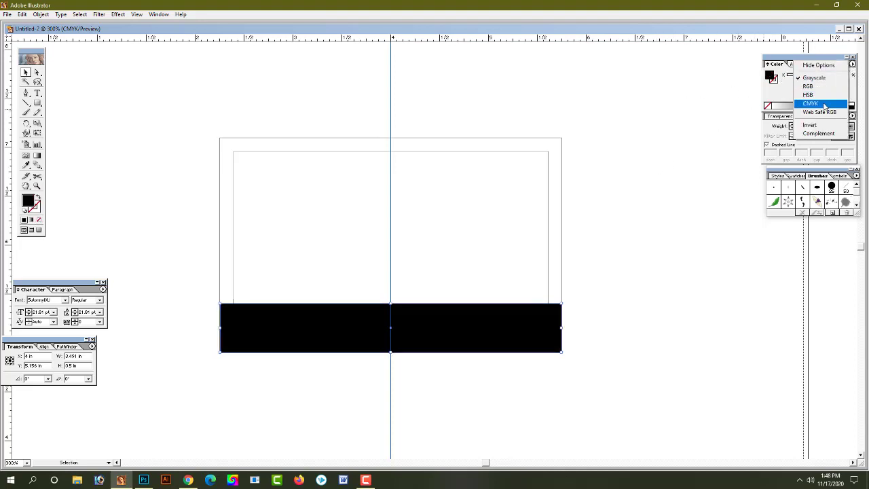
pyautogui.click(824, 104)
pyautogui.moveTo(832, 98); pyautogui.dragTo(708, 97)
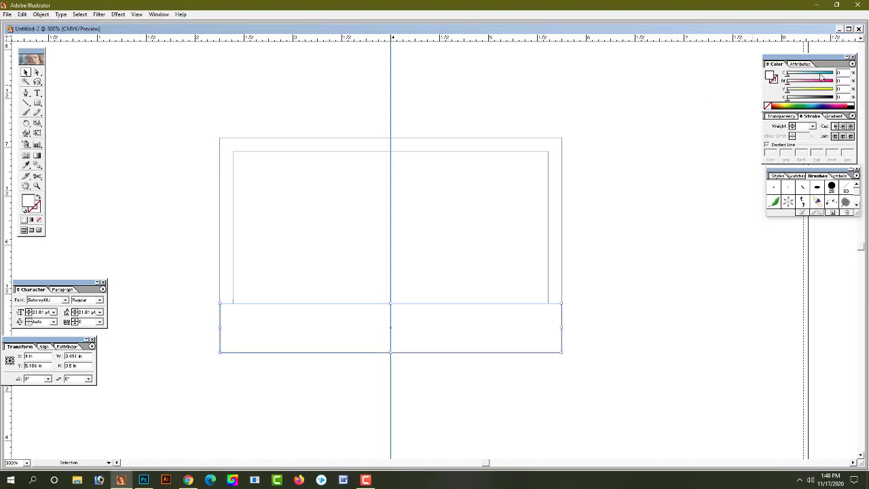
pyautogui.moveTo(821, 78); pyautogui.dragTo(810, 79)
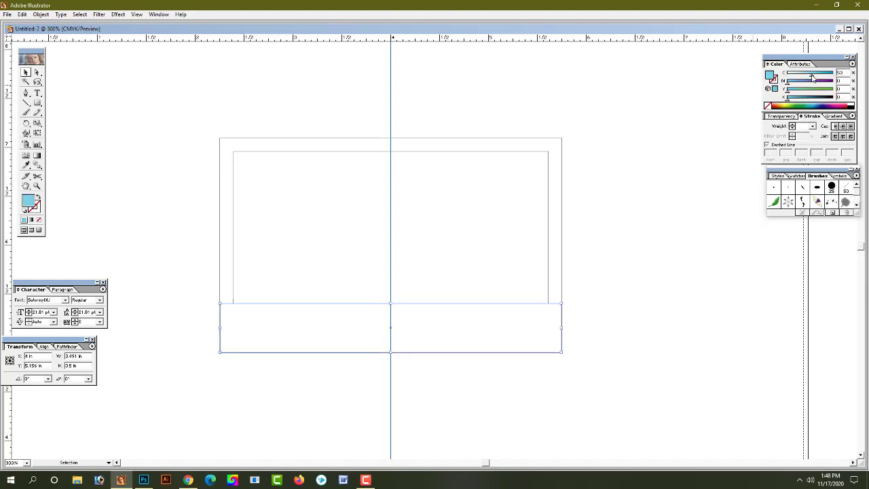
pyautogui.moveTo(815, 79); pyautogui.dragTo(813, 79)
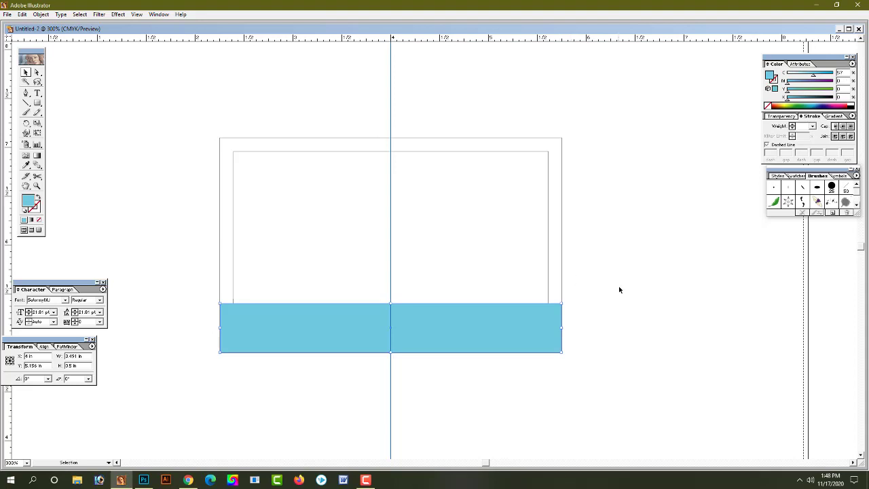
# Send the cyan band to the back, behind the inner border.
pyautogui.hotkey('ctrl', 'shift', '[')
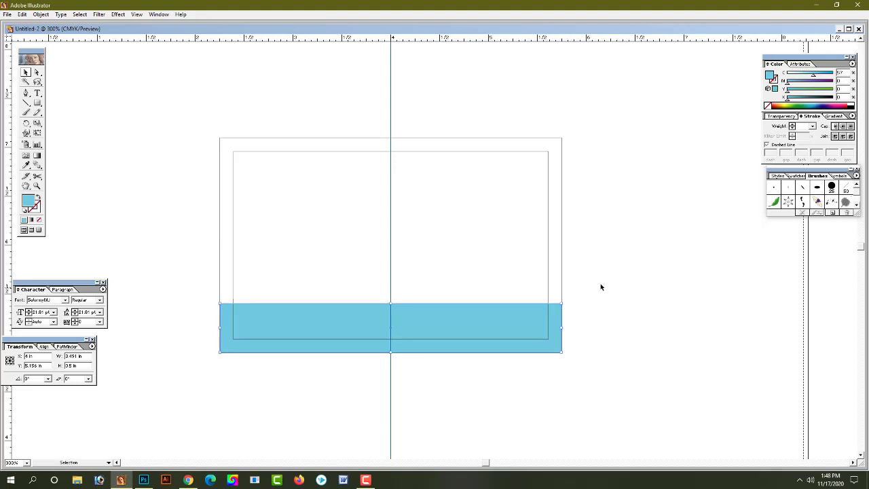
pyautogui.click(604, 285)
pyautogui.click(469, 311)
# Zoom in and align the band's bottom edge flush with the card's bottom edge.
pyautogui.click(615, 333)
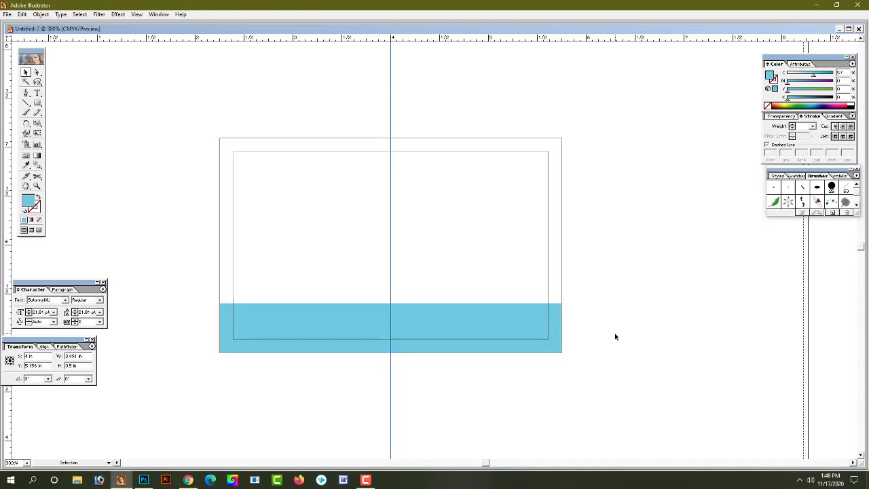
pyautogui.click(403, 344)
pyautogui.click(437, 236)
pyautogui.keyDown('ctrl'); pyautogui.click(433, 201); pyautogui.keyUp('ctrl')
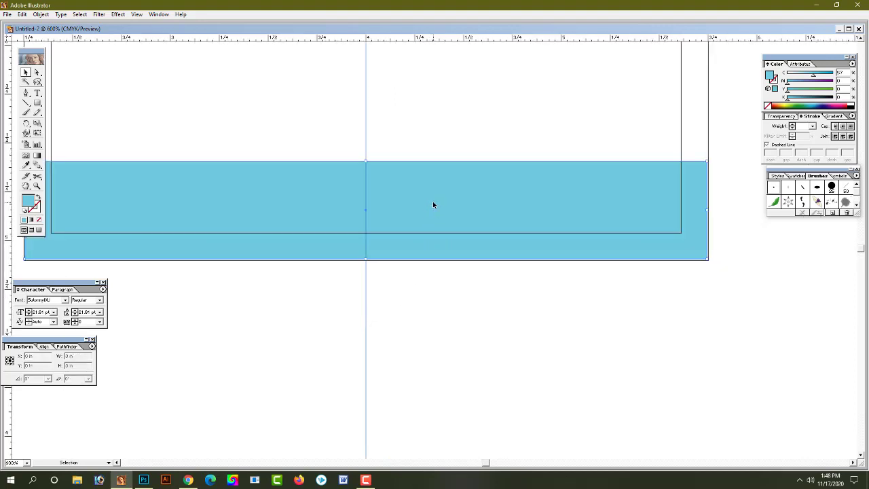
pyautogui.click(348, 267)
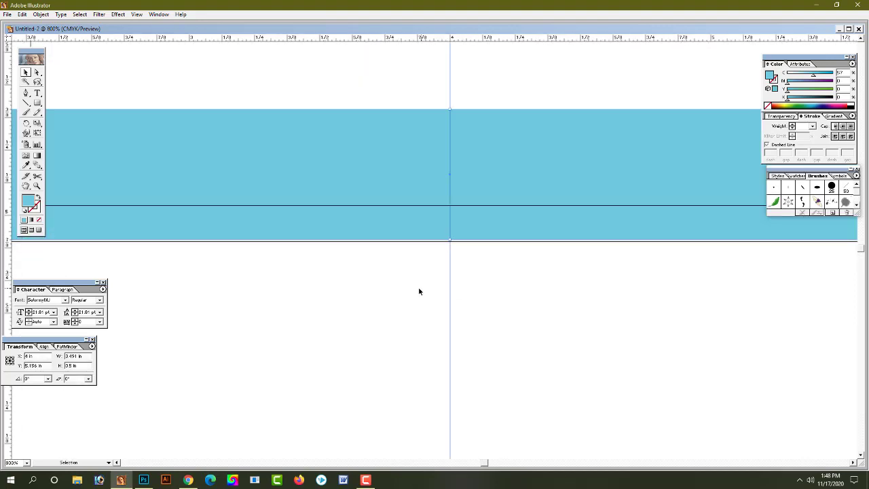
pyautogui.moveTo(452, 241); pyautogui.dragTo(449, 242)
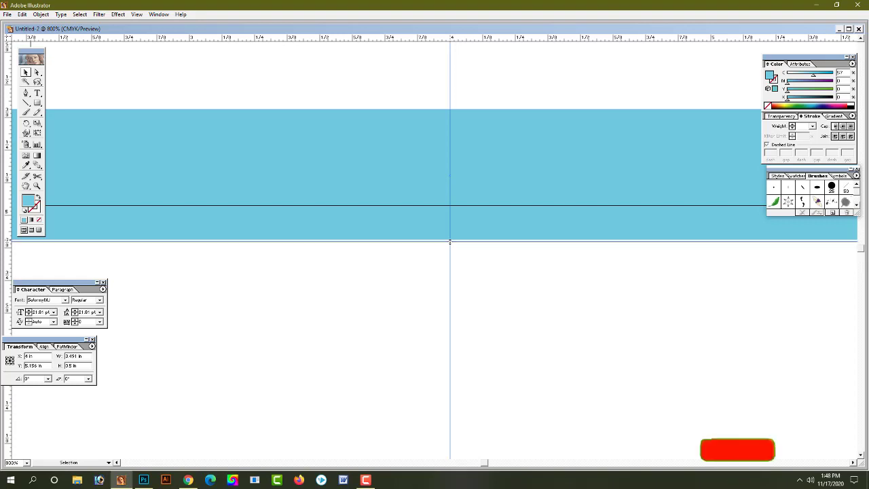
pyautogui.hotkey('ctrl', '-')
pyautogui.moveTo(558, 296)
pyautogui.mouseDown()
pyautogui.moveTo(552, 343)
pyautogui.moveTo(607, 344)
pyautogui.mouseUp()
pyautogui.click(458, 189)
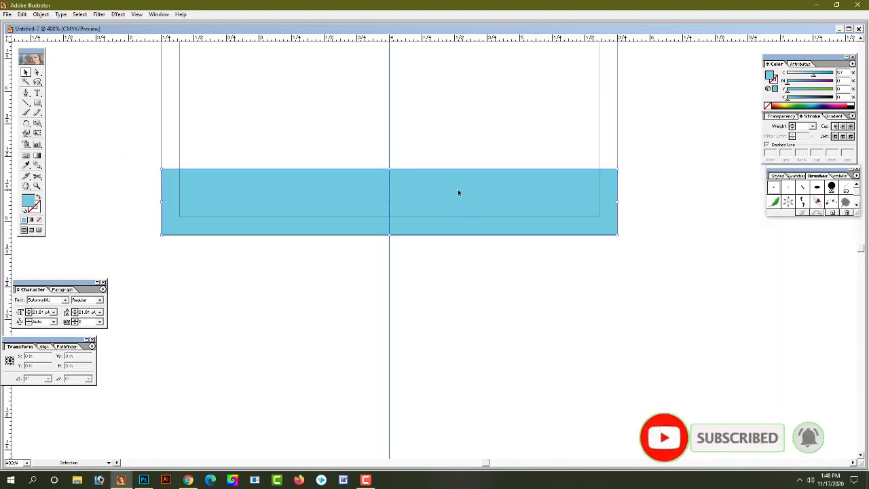
pyautogui.press('Up')
pyautogui.press('Down')
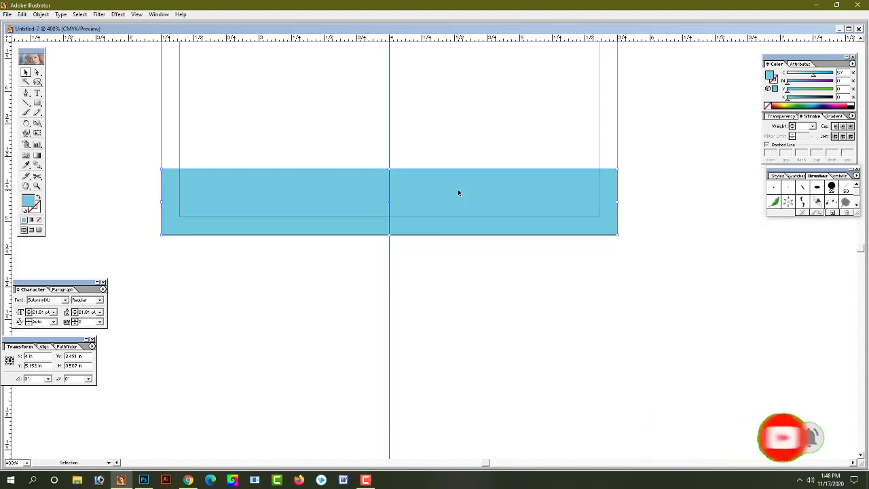
# Copy the band as a shorter lower strip and colour it navy (C100 M100).
pyautogui.moveTo(389, 170); pyautogui.dragTo(393, 196)
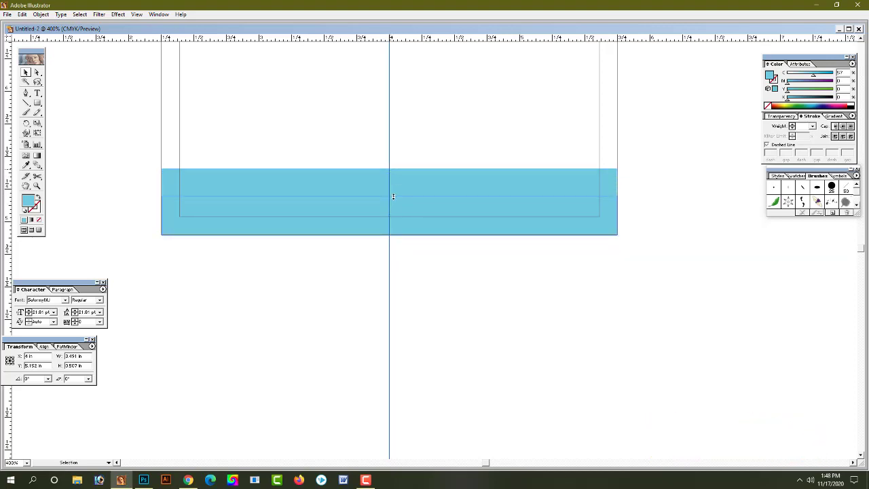
pyautogui.moveTo(393, 196); pyautogui.dragTo(393, 194)
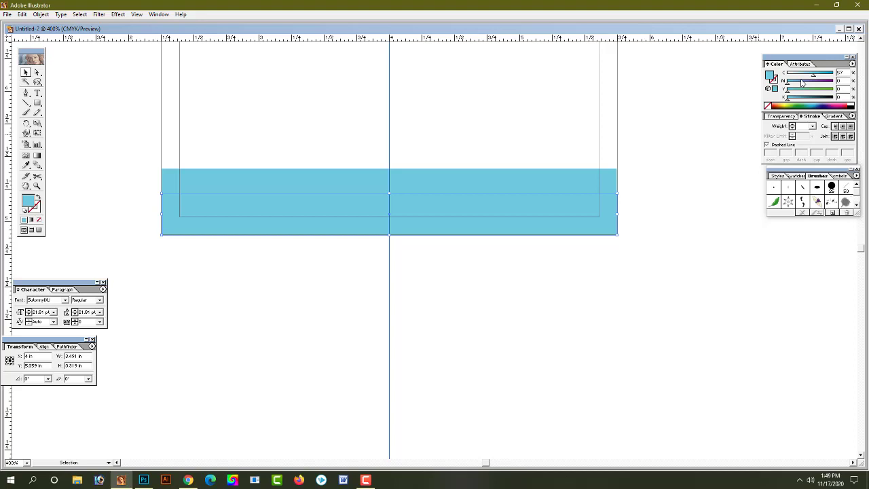
pyautogui.moveTo(813, 74); pyautogui.dragTo(834, 73)
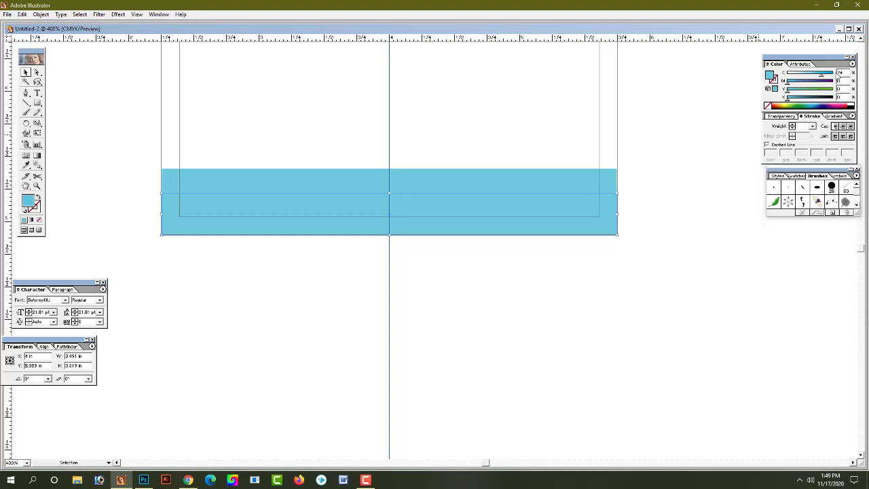
pyautogui.click(832, 81)
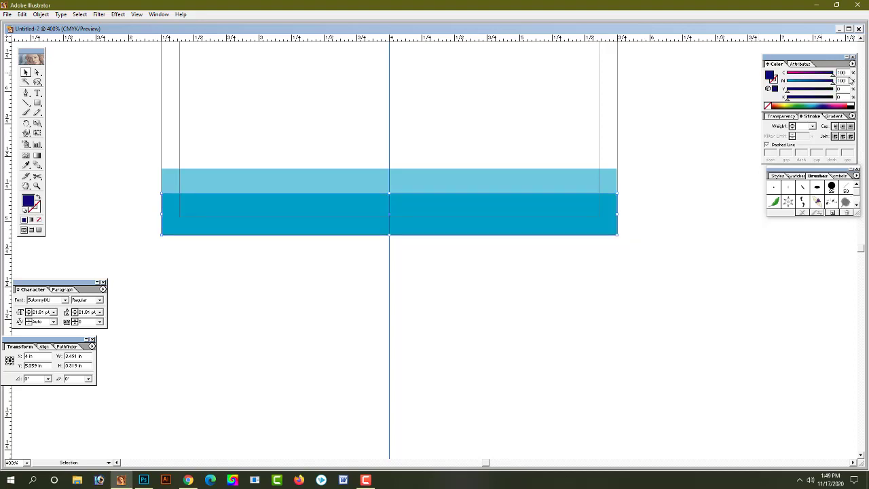
pyautogui.click(420, 295)
# Make the upper band light grey and stretch its top edge higher up the card.
pyautogui.click(432, 178)
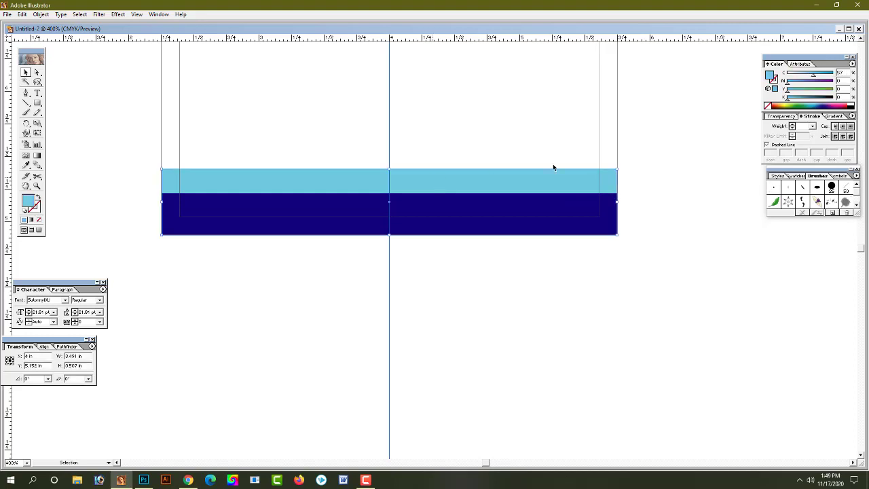
pyautogui.click(798, 74)
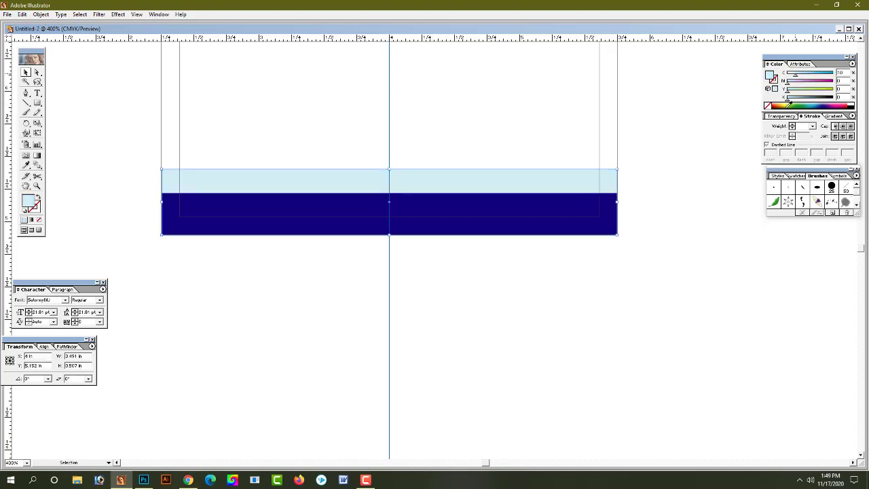
pyautogui.moveTo(798, 75)
pyautogui.mouseDown()
pyautogui.moveTo(786, 75)
pyautogui.moveTo(794, 102)
pyautogui.mouseUp()
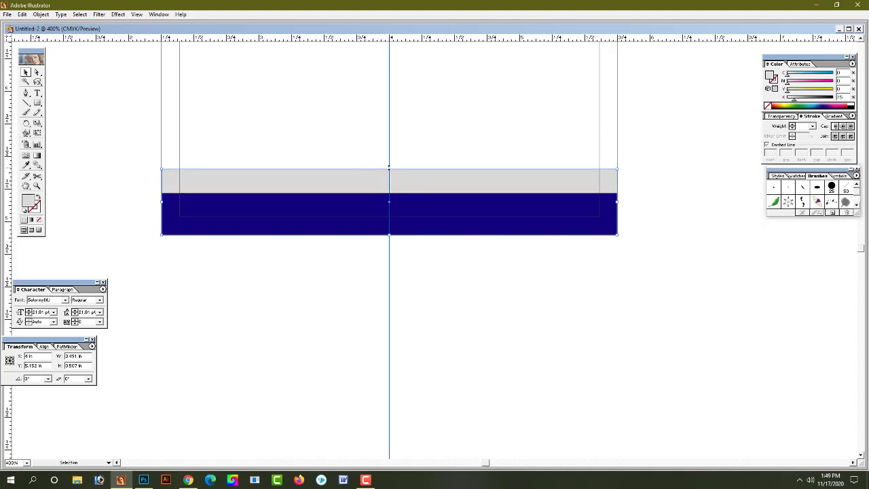
pyautogui.moveTo(389, 159); pyautogui.dragTo(392, 140)
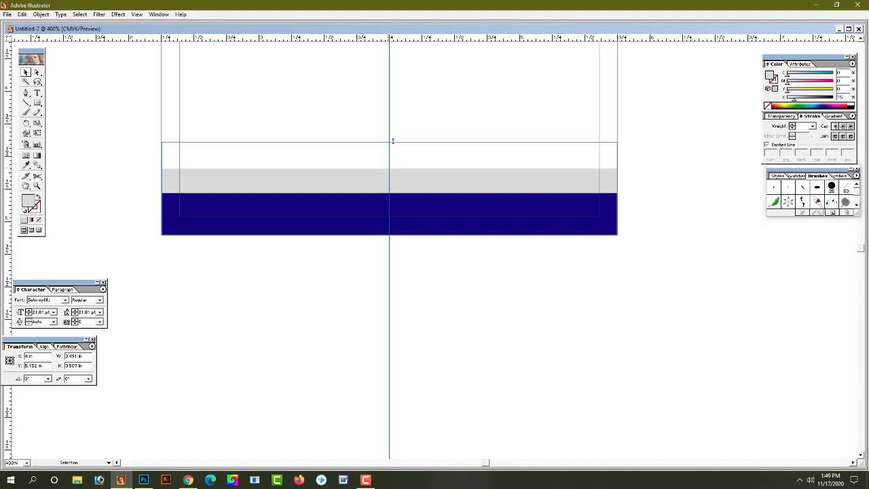
pyautogui.moveTo(392, 141); pyautogui.dragTo(392, 142)
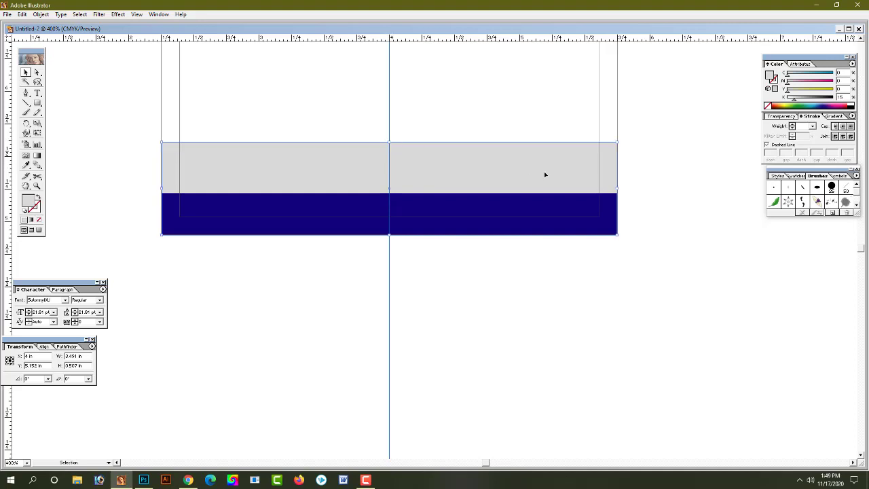
pyautogui.click(523, 281)
# Start a pen path at the card's left edge with a curved lobe for the header's lower edge.
pyautogui.scroll(1, 468, 252)
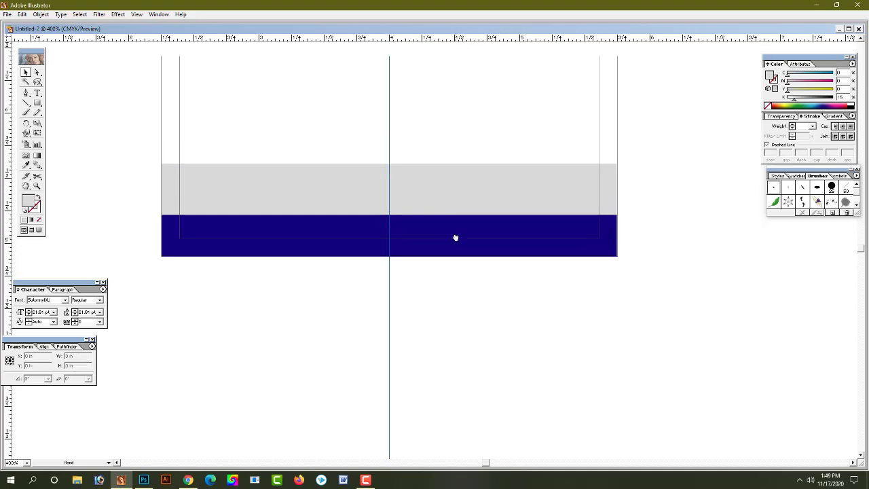
pyautogui.scroll(3, 461, 197)
pyautogui.scroll(1, 464, 217)
pyautogui.scroll(1, 464, 244)
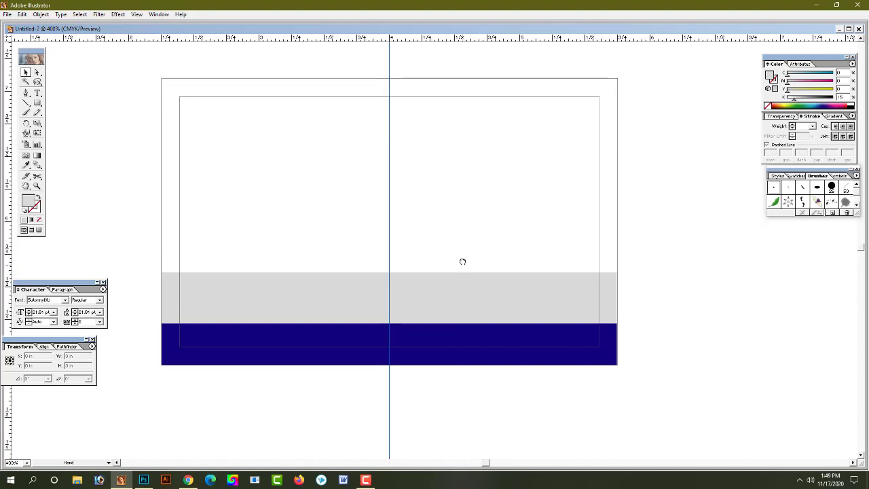
pyautogui.moveTo(458, 245); pyautogui.dragTo(458, 244)
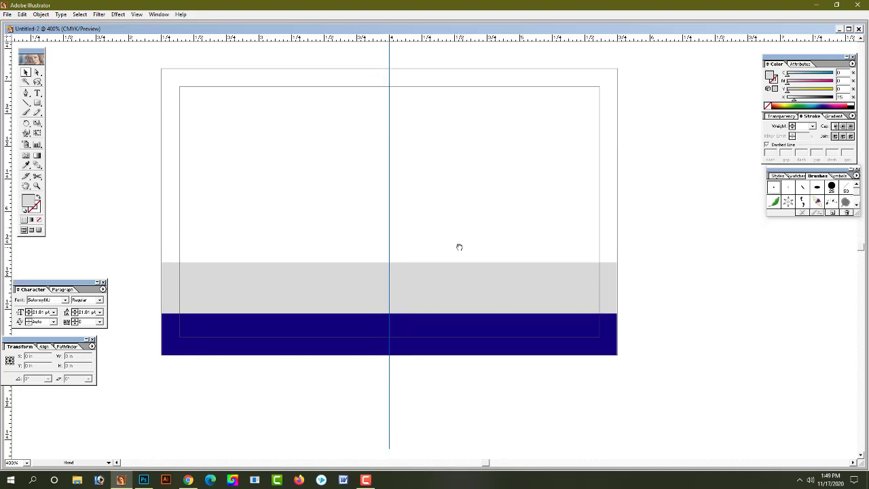
pyautogui.click(25, 95)
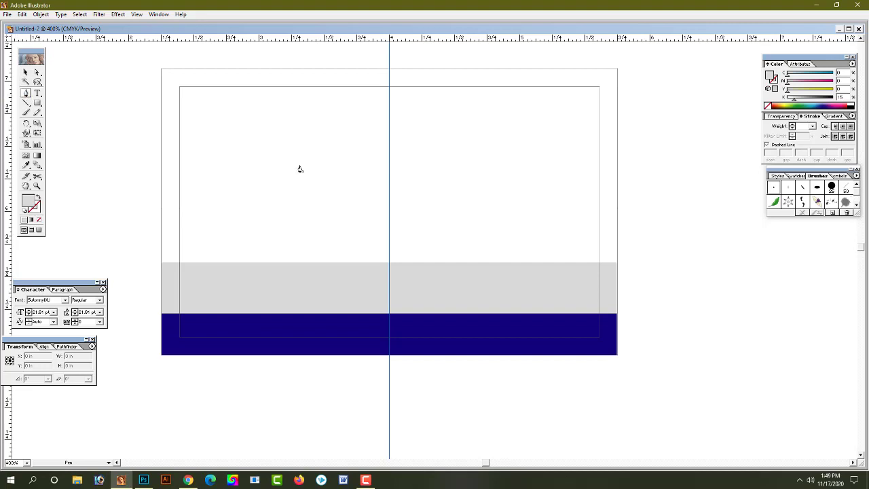
pyautogui.click(162, 180)
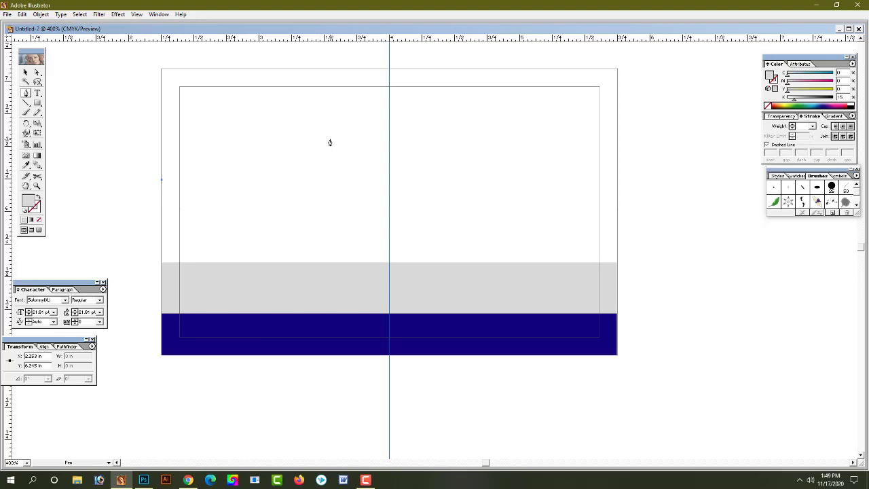
pyautogui.moveTo(328, 136); pyautogui.dragTo(312, 43)
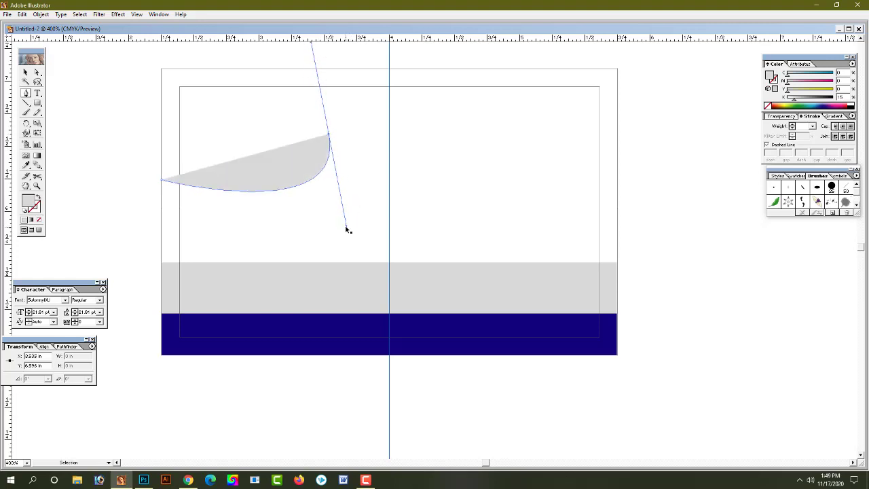
pyautogui.moveTo(346, 230); pyautogui.dragTo(305, 235)
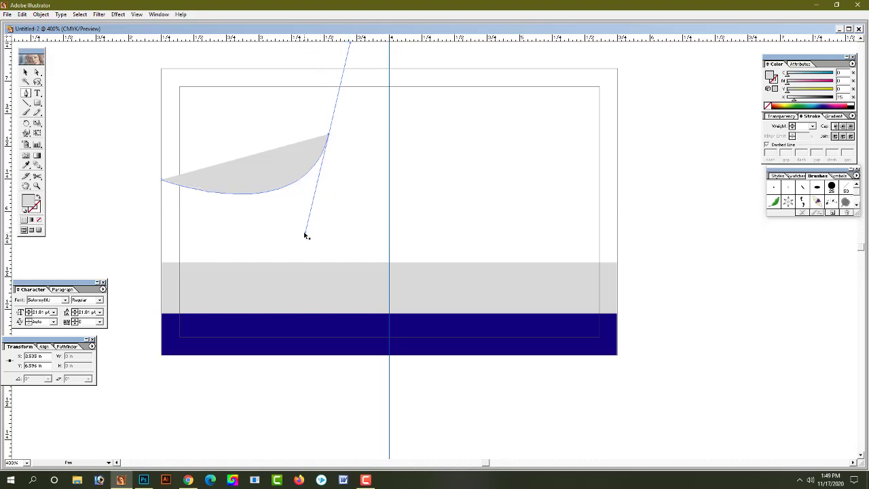
pyautogui.click(328, 135)
# Run the path to the card's right edge and top corners to close the header shape.
pyautogui.scroll(2, 539, 165)
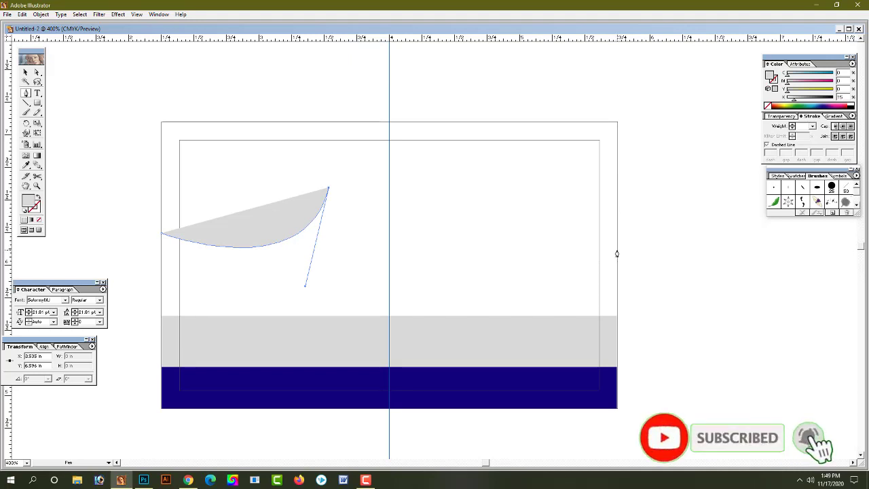
pyautogui.keyDown('shift'); pyautogui.click(617, 188); pyautogui.keyUp('shift')
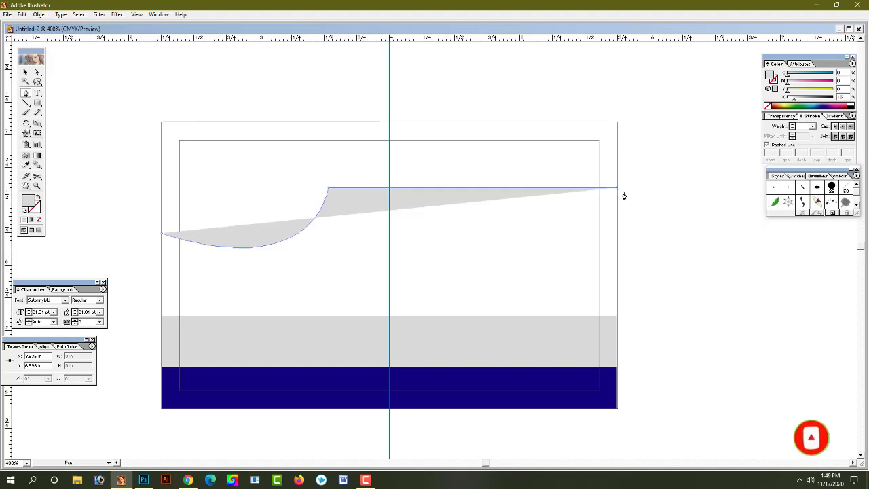
pyautogui.click(617, 123)
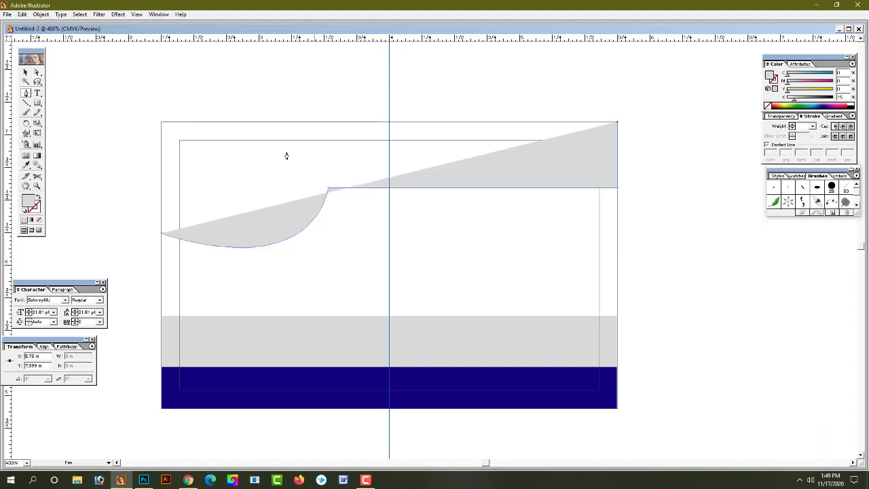
pyautogui.click(162, 122)
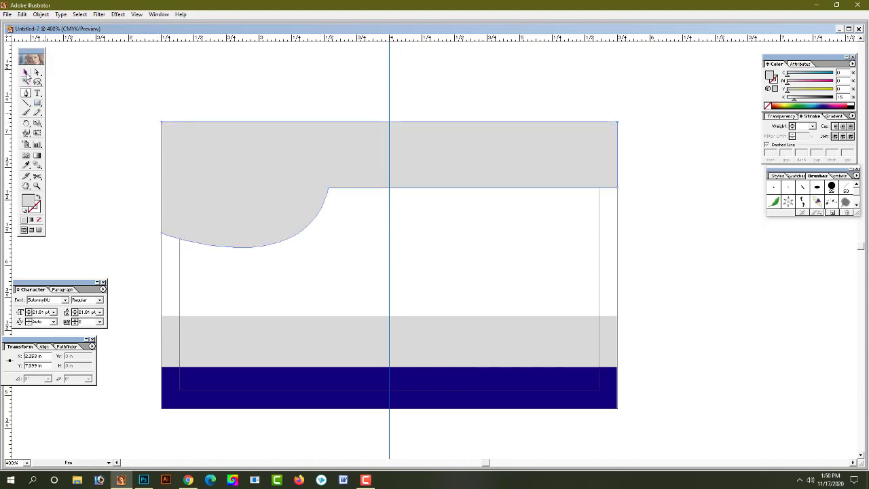
pyautogui.click(25, 71)
pyautogui.click(125, 177)
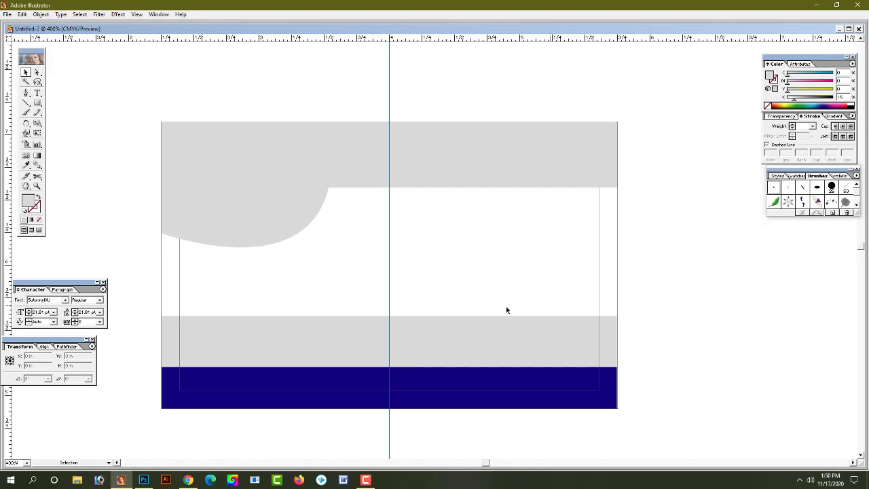
pyautogui.click(538, 165)
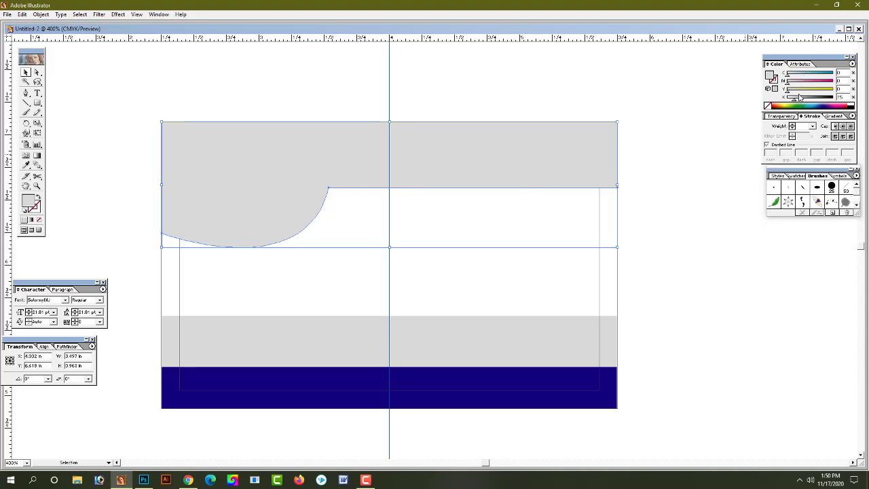
# Fill the curved header shape with a light green CMYK colour.
pyautogui.moveTo(802, 76)
pyautogui.mouseDown()
pyautogui.moveTo(859, 81)
pyautogui.moveTo(788, 83)
pyautogui.moveTo(833, 91)
pyautogui.mouseUp()
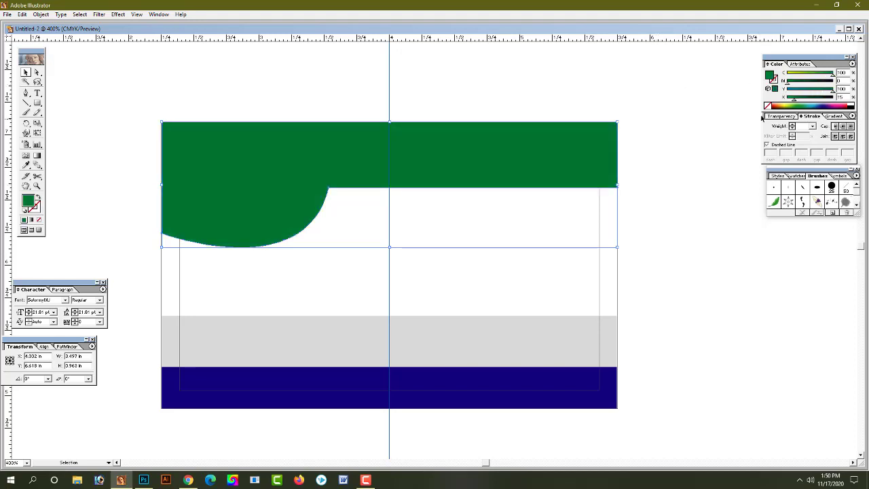
pyautogui.moveTo(794, 101); pyautogui.dragTo(763, 103)
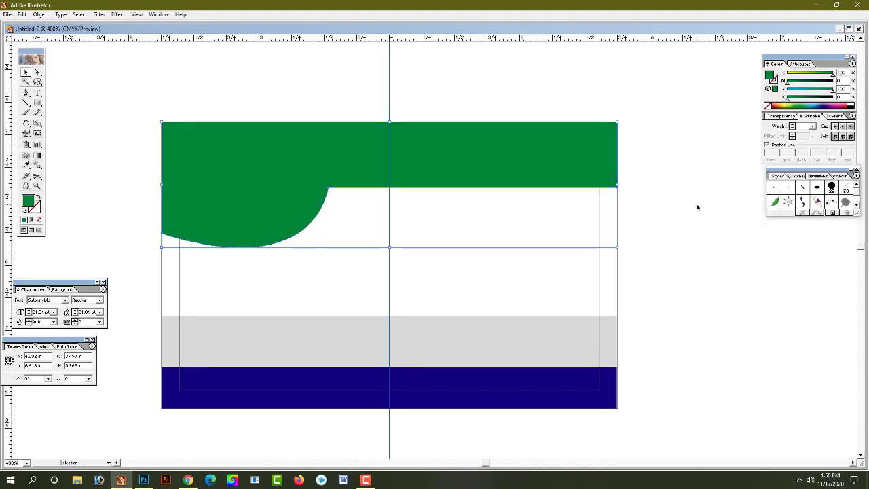
pyautogui.click(697, 207)
pyautogui.click(611, 374)
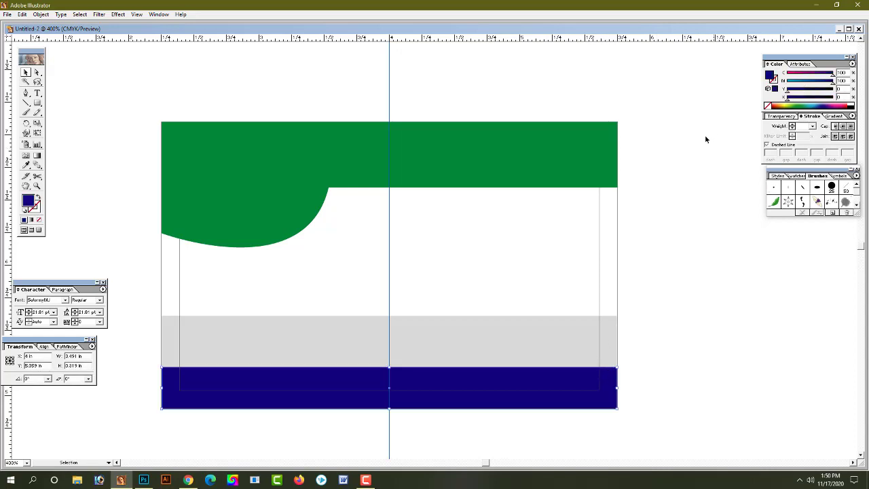
pyautogui.click(679, 158)
pyautogui.click(514, 169)
pyautogui.click(676, 214)
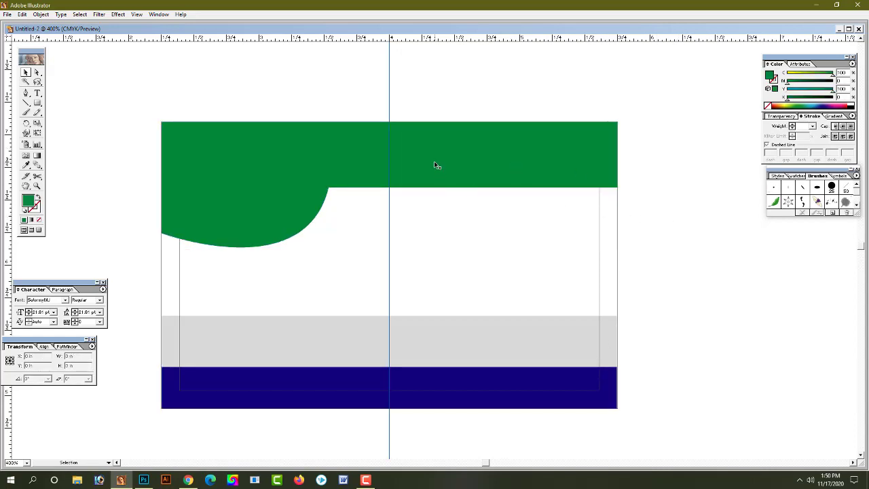
# Adjust the green header's height by dragging its bottom handles.
pyautogui.click(435, 165)
pyautogui.moveTo(389, 248); pyautogui.dragTo(388, 266)
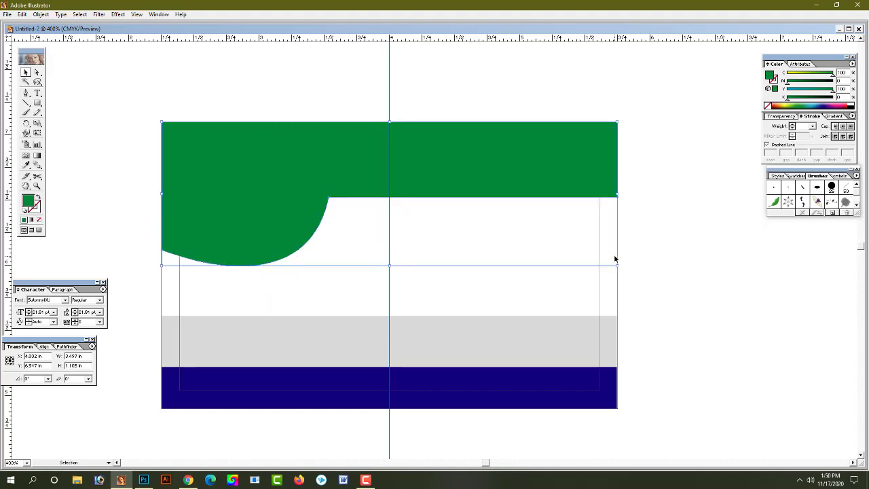
pyautogui.moveTo(616, 264); pyautogui.dragTo(617, 247)
pyautogui.moveTo(389, 247); pyautogui.dragTo(389, 258)
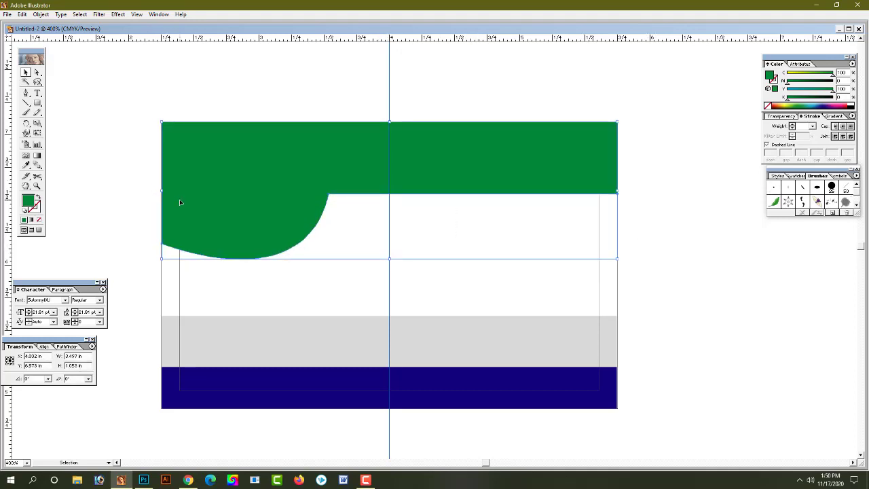
pyautogui.click(107, 196)
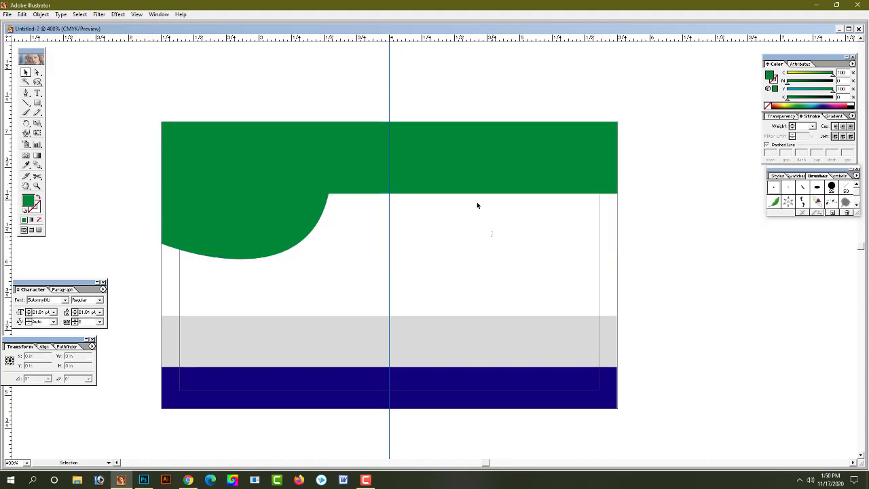
# Try a rounded rectangle over the header, then undo it.
pyautogui.click(466, 166)
pyautogui.click(260, 94)
pyautogui.click(37, 103)
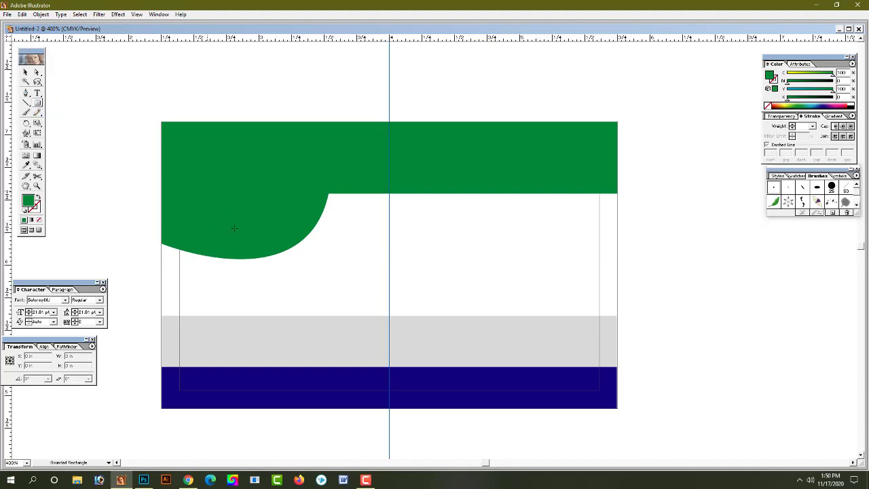
pyautogui.moveTo(242, 239); pyautogui.dragTo(273, 291)
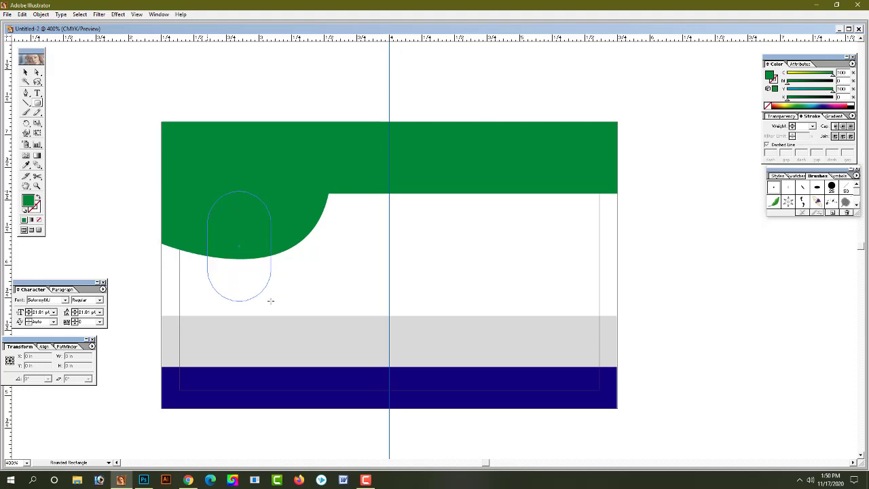
pyautogui.moveTo(273, 291); pyautogui.dragTo(292, 292)
pyautogui.hotkey('ctrl', 'z')
# Draw a circle over the header's curved lower-left part and fill it white.
pyautogui.moveTo(38, 103); pyautogui.dragTo(70, 107)
pyautogui.moveTo(287, 259); pyautogui.dragTo(294, 298)
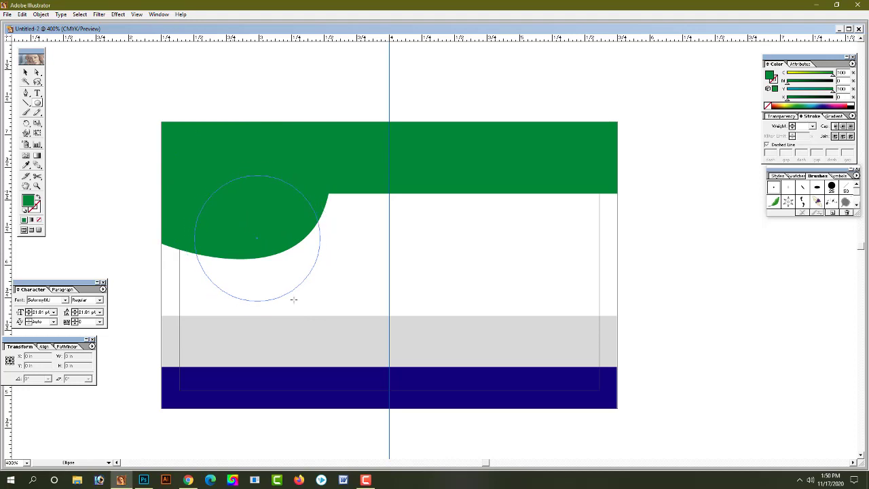
pyautogui.moveTo(293, 299); pyautogui.dragTo(293, 314)
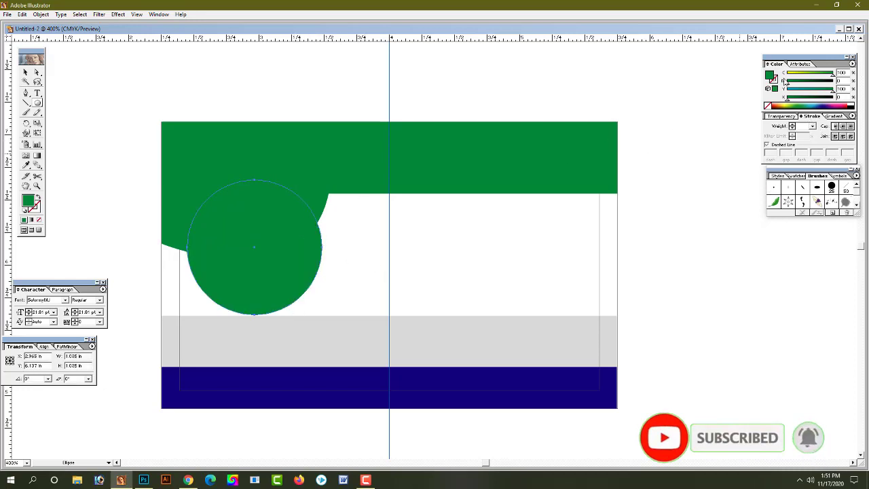
pyautogui.moveTo(793, 73); pyautogui.dragTo(786, 73)
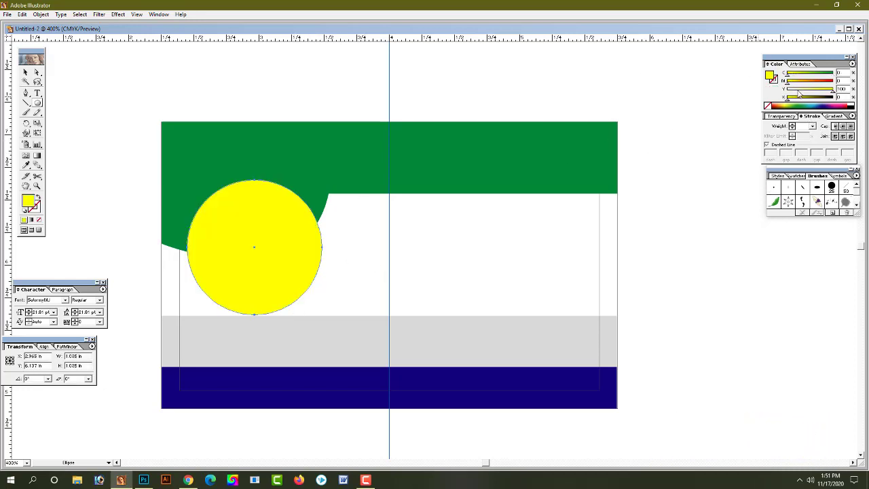
pyautogui.moveTo(833, 89); pyautogui.dragTo(786, 88)
pyautogui.click(26, 72)
pyautogui.click(93, 188)
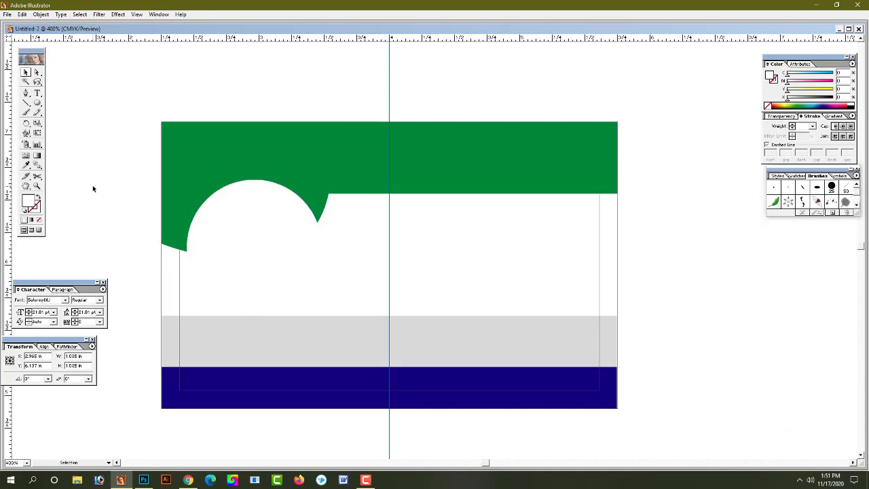
# Give the white circle a thick green C100 Y100 outline.
pyautogui.scroll(-2, 279, 262)
pyautogui.click(284, 207)
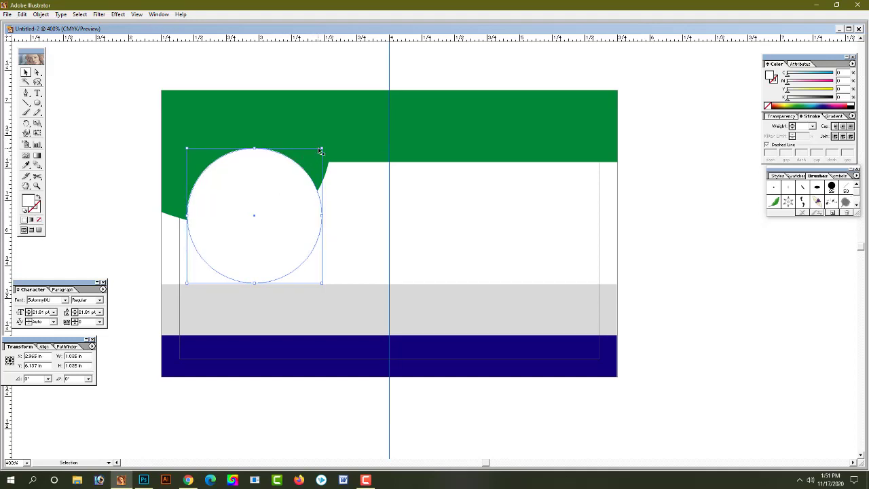
pyautogui.moveTo(322, 148); pyautogui.dragTo(321, 152)
pyautogui.click(98, 171)
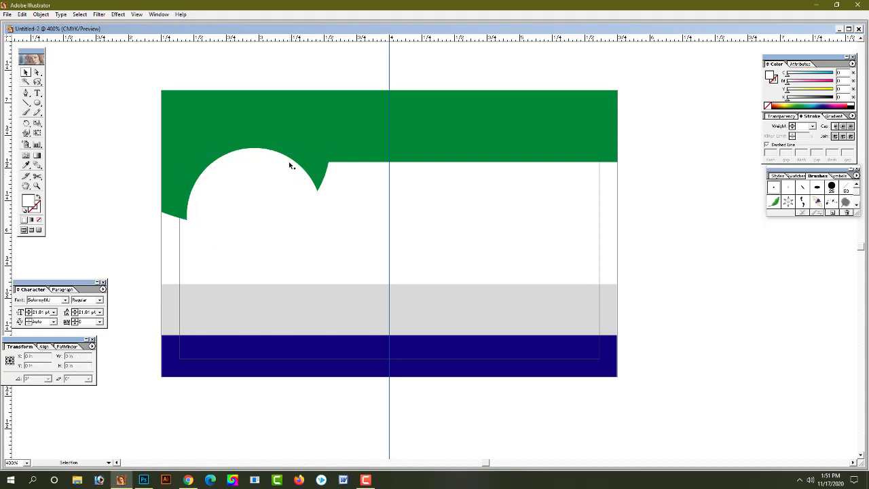
pyautogui.hotkey('ctrl', 'z')
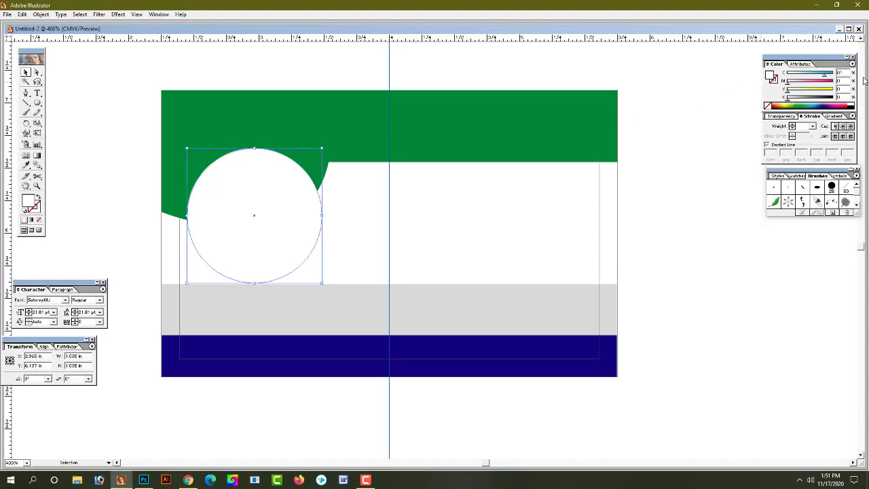
pyautogui.hotkey('ctrl', 'shift', 'z')
pyautogui.hotkey('ctrl', 'shift', 'z')
pyautogui.click(657, 230)
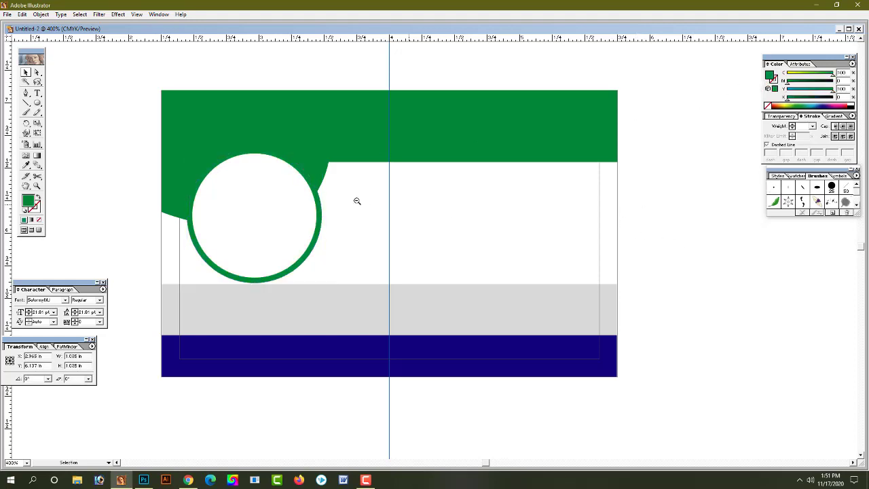
# Zoom and pan around the card to review the outlined photo circle.
pyautogui.keyDown('alt'); pyautogui.click(380, 232); pyautogui.keyUp('alt')
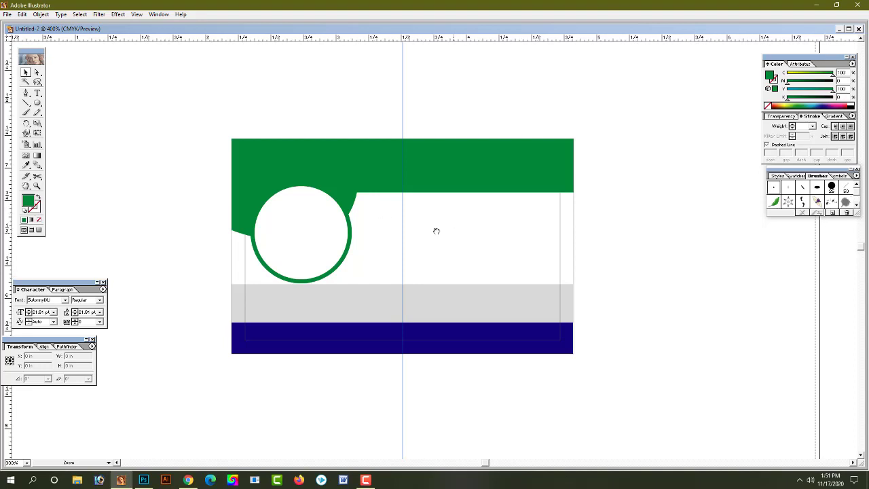
pyautogui.click(400, 221)
pyautogui.hscroll(2, 459, 237)
pyautogui.scroll(-1, 450, 243)
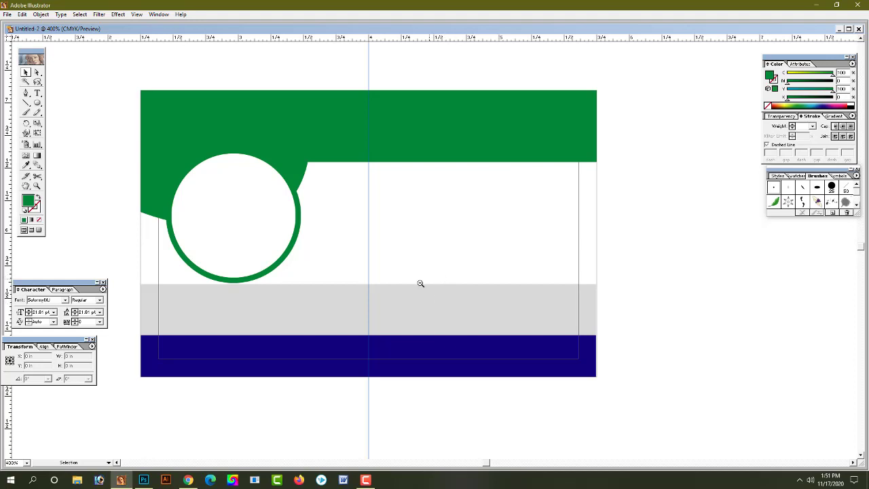
pyautogui.moveTo(398, 314); pyautogui.dragTo(397, 303)
pyautogui.scroll(1, 402, 309)
pyautogui.scroll(1, 434, 292)
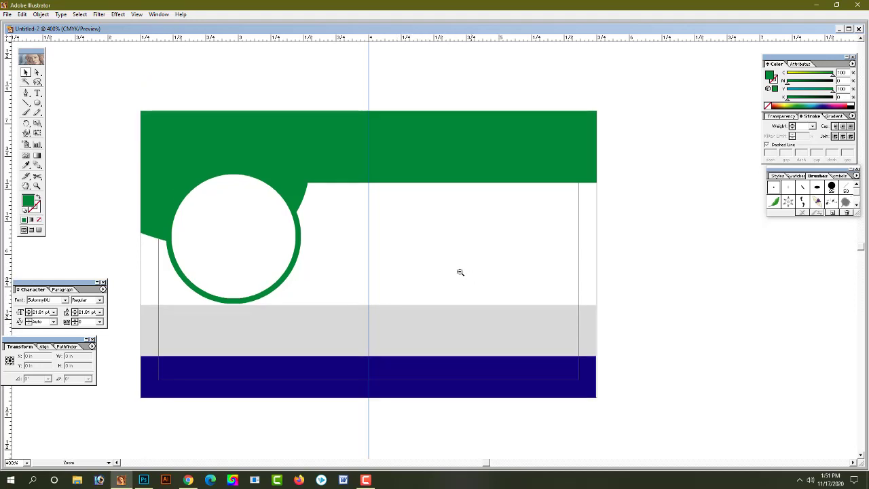
pyautogui.hotkey('ctrl', '-')
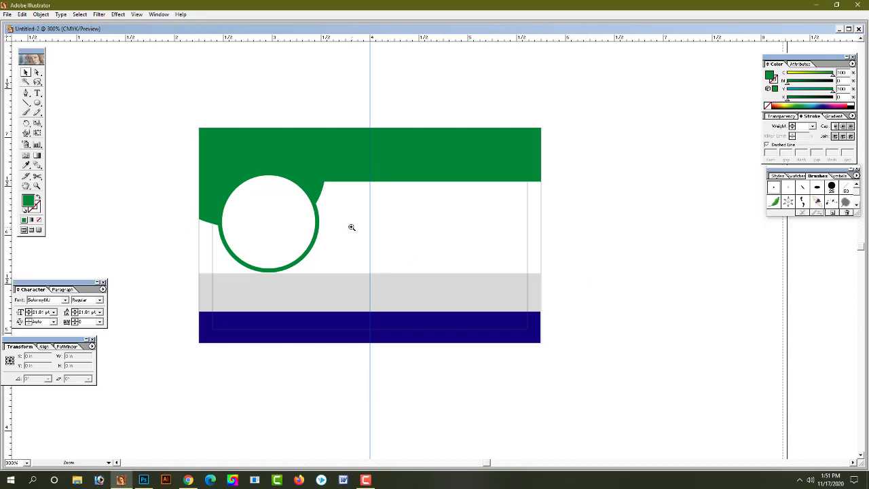
pyautogui.click(351, 227)
# Select the whole Bengali text block and move it toward the card.
pyautogui.moveTo(578, 249)
pyautogui.mouseDown()
pyautogui.moveTo(550, 270)
pyautogui.moveTo(522, 240)
pyautogui.mouseUp()
pyautogui.moveTo(595, 274); pyautogui.dragTo(440, 258)
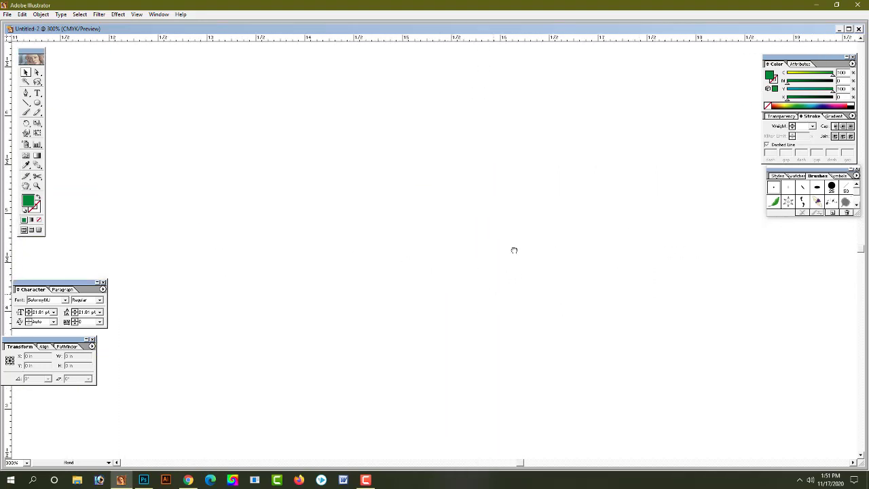
pyautogui.hotkey('ctrl', '-')
pyautogui.moveTo(596, 275); pyautogui.dragTo(389, 271)
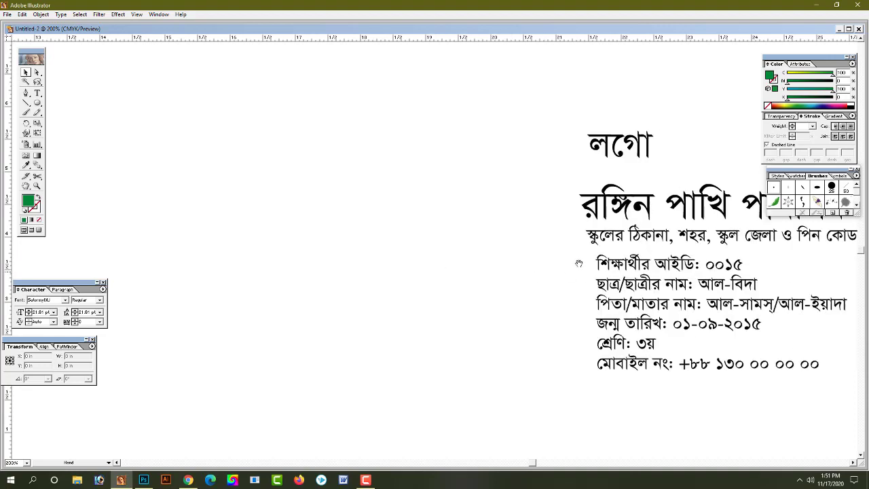
pyautogui.moveTo(566, 138); pyautogui.dragTo(700, 383)
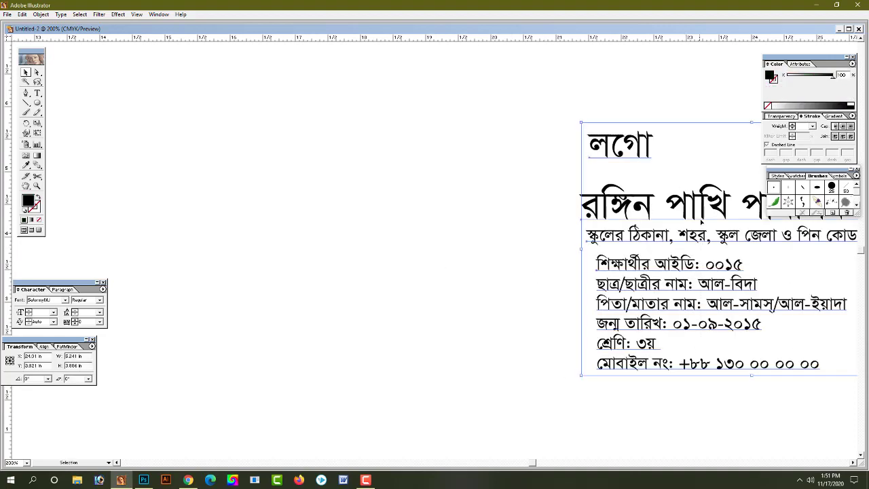
pyautogui.moveTo(706, 204); pyautogui.dragTo(217, 183)
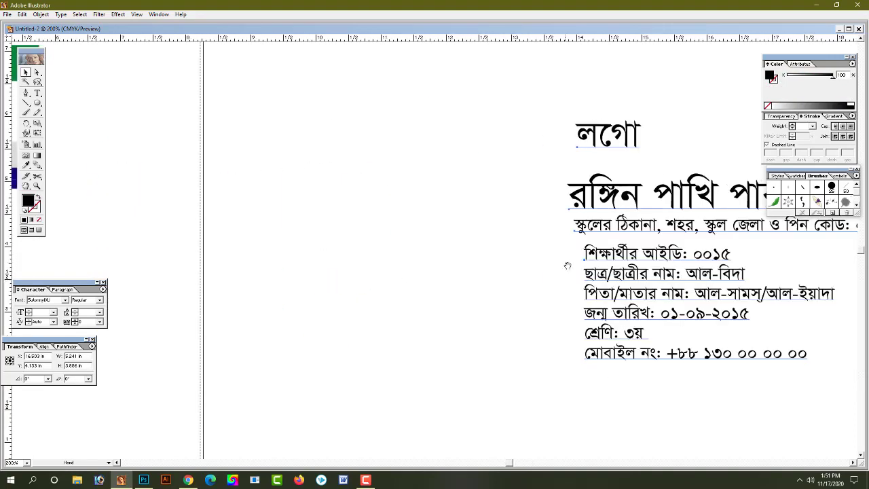
# Place the text block up and left beside the card and scale it down.
pyautogui.moveTo(175, 262)
pyautogui.mouseDown()
pyautogui.moveTo(413, 282)
pyautogui.moveTo(609, 198)
pyautogui.moveTo(491, 386)
pyautogui.mouseUp()
pyautogui.moveTo(562, 386); pyautogui.dragTo(475, 256)
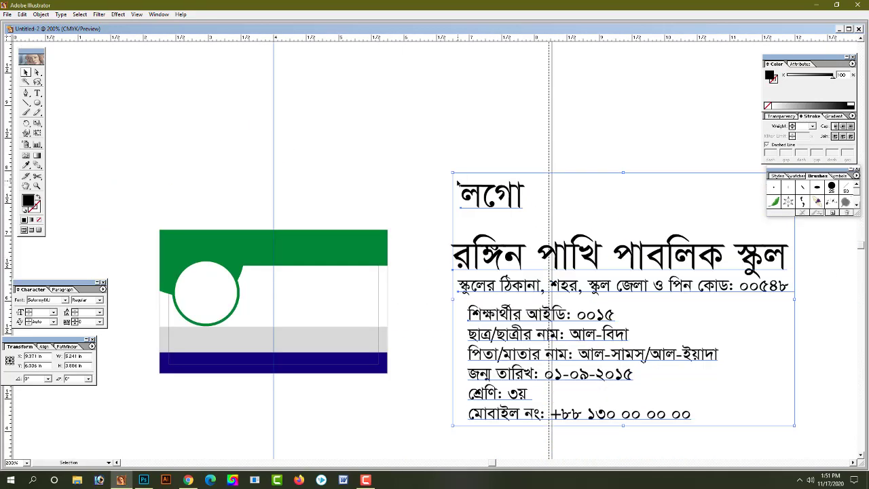
pyautogui.moveTo(451, 172)
pyautogui.mouseDown()
pyautogui.moveTo(489, 219)
pyautogui.moveTo(520, 220)
pyautogui.mouseUp()
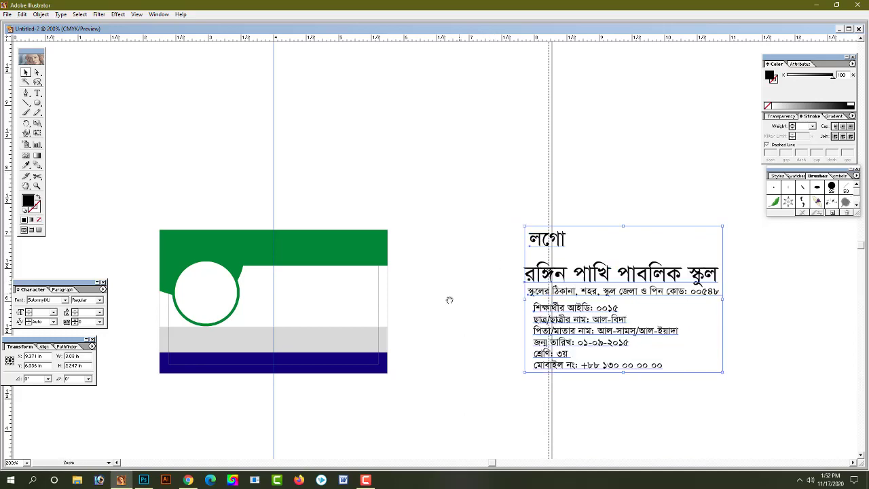
pyautogui.moveTo(450, 299)
pyautogui.mouseDown()
pyautogui.moveTo(559, 311)
pyautogui.moveTo(565, 289)
pyautogui.mouseUp()
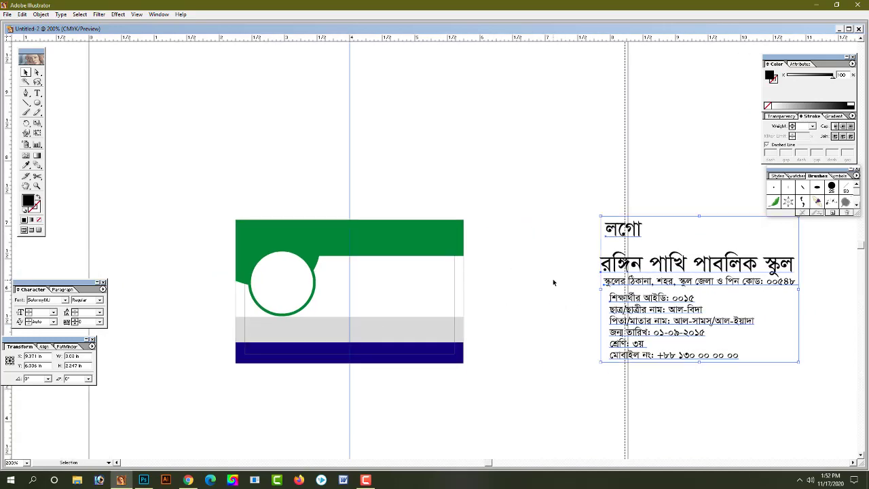
# Move the school name onto the green header and scale it to fit.
pyautogui.click(551, 277)
pyautogui.moveTo(669, 265); pyautogui.dragTo(371, 237)
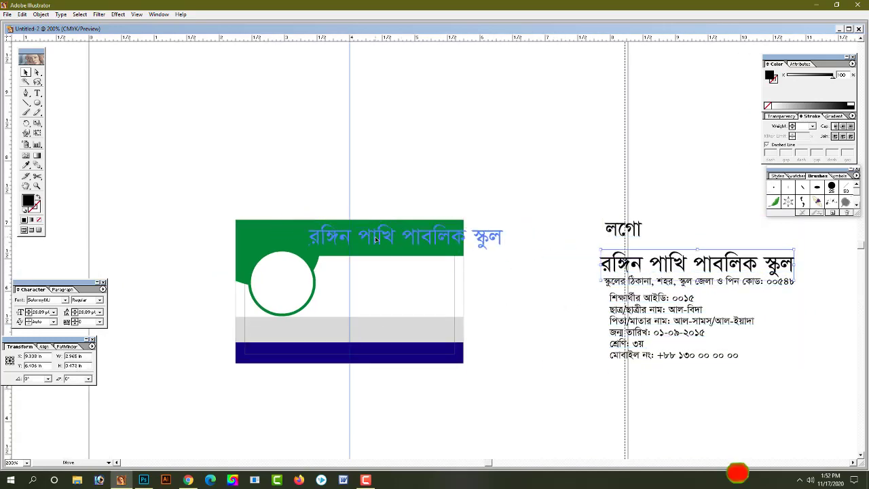
pyautogui.hotkey('ctrl', '+')
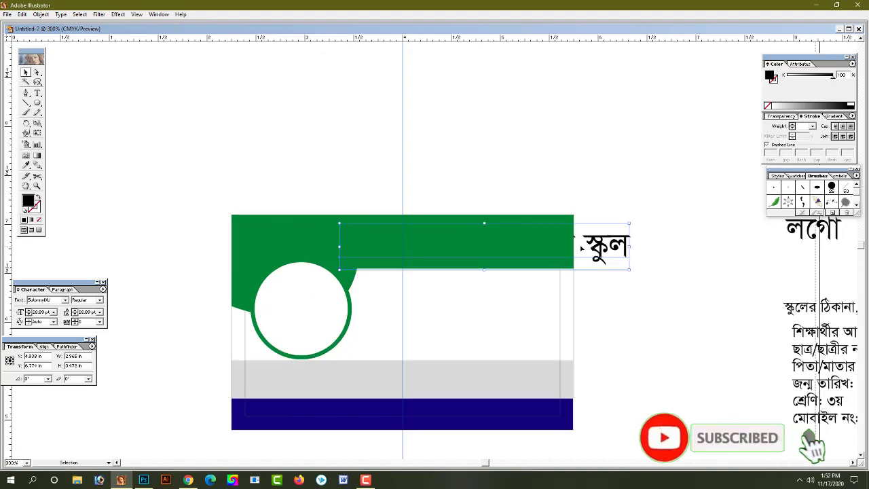
pyautogui.moveTo(625, 224)
pyautogui.mouseDown()
pyautogui.moveTo(547, 251)
pyautogui.moveTo(530, 244)
pyautogui.moveTo(531, 251)
pyautogui.mouseUp()
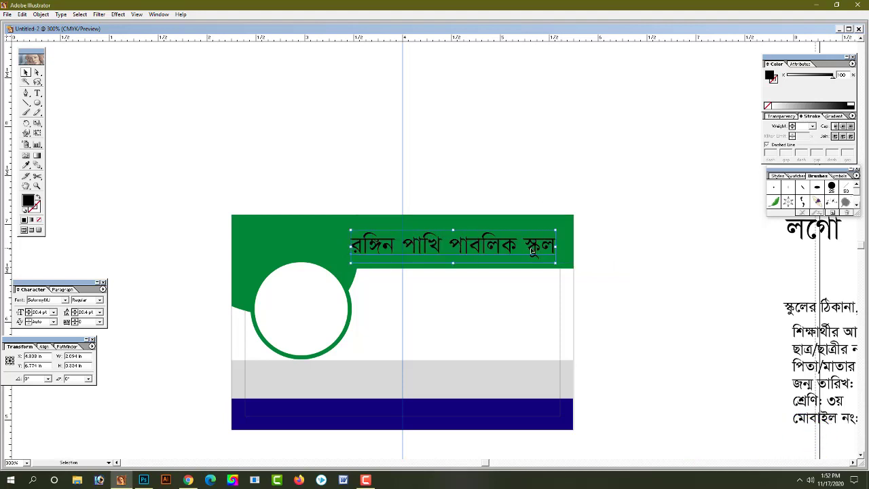
pyautogui.press('Up')
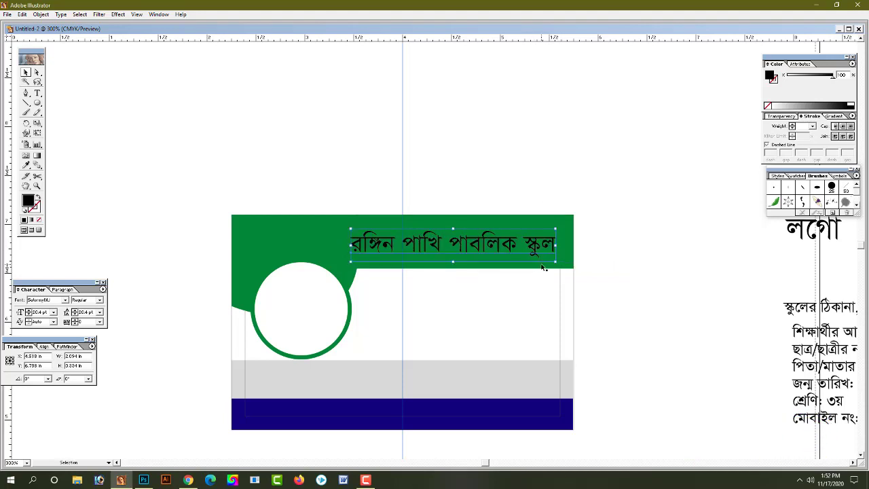
pyautogui.hotkey('ctrl', 'y')
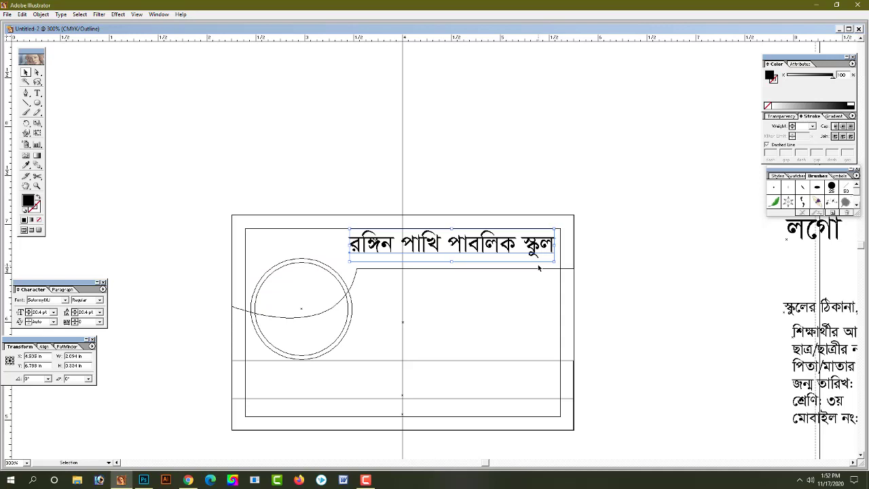
pyautogui.press('Right')
pyautogui.press('Right')
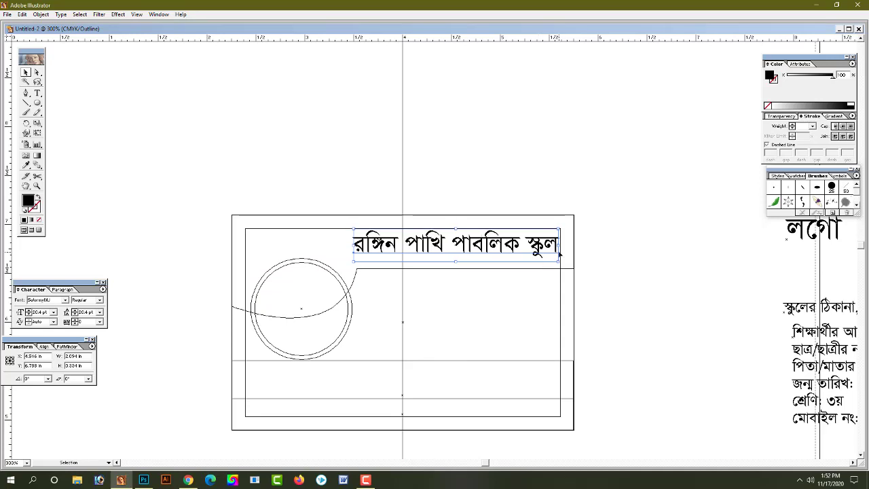
pyautogui.hotkey('ctrl', 'y')
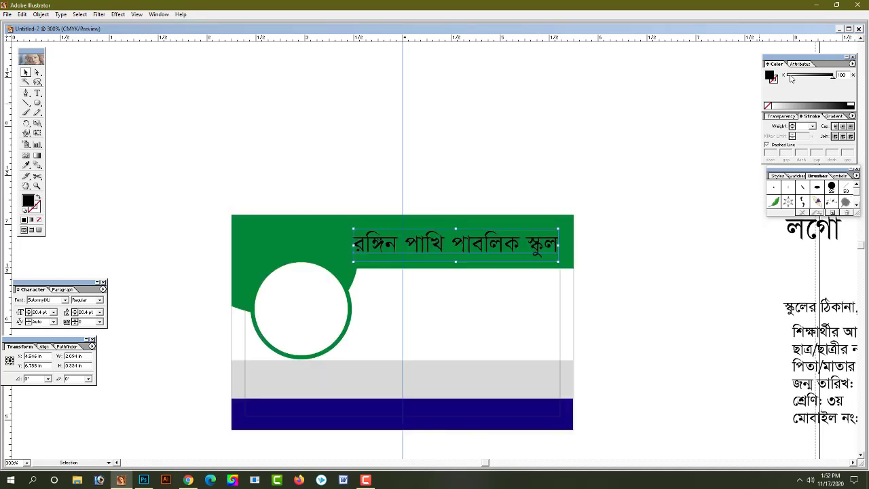
# Make the school name white (K 0) and bold.
pyautogui.click(852, 63)
pyautogui.click(809, 99)
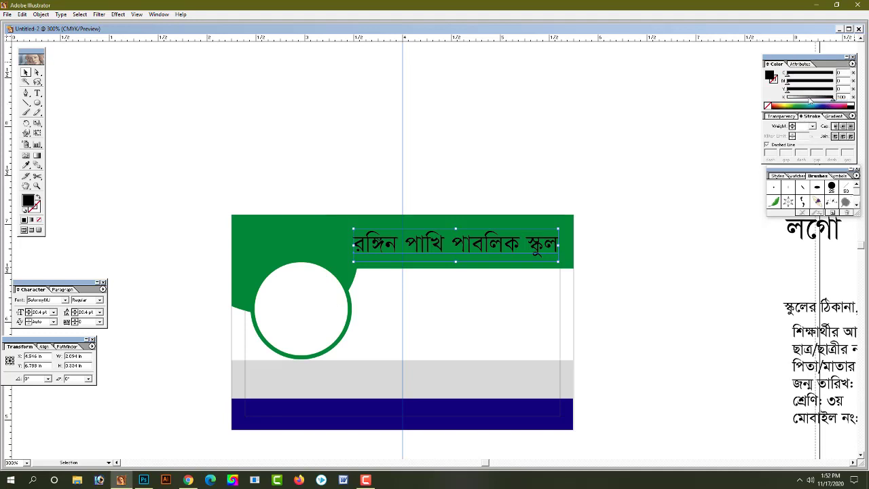
pyautogui.moveTo(808, 99); pyautogui.dragTo(675, 100)
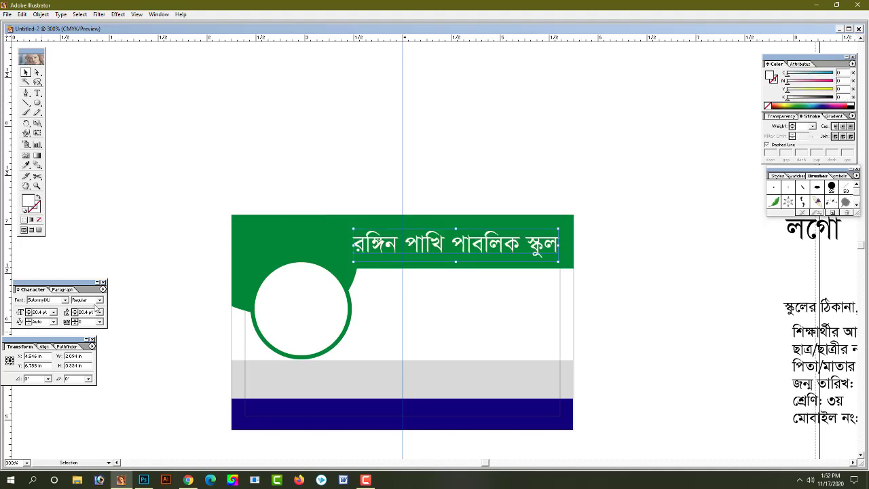
pyautogui.click(100, 301)
pyautogui.click(85, 314)
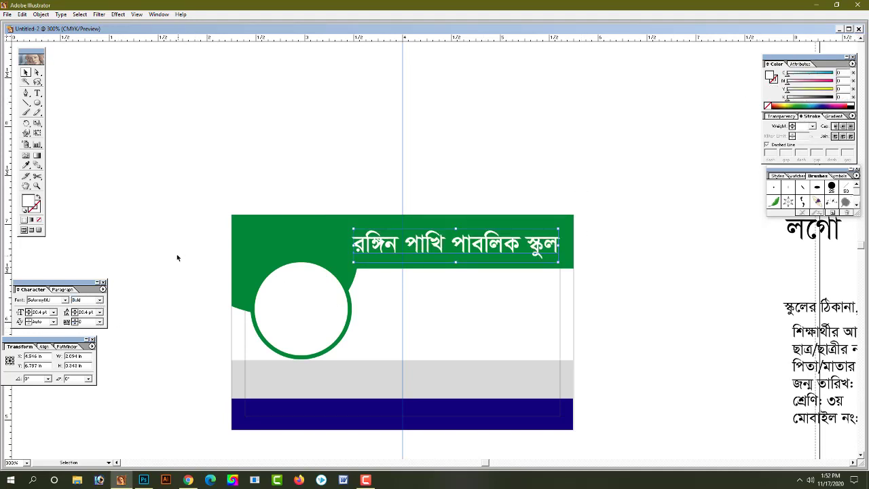
pyautogui.click(178, 254)
pyautogui.scroll(-3, 501, 290)
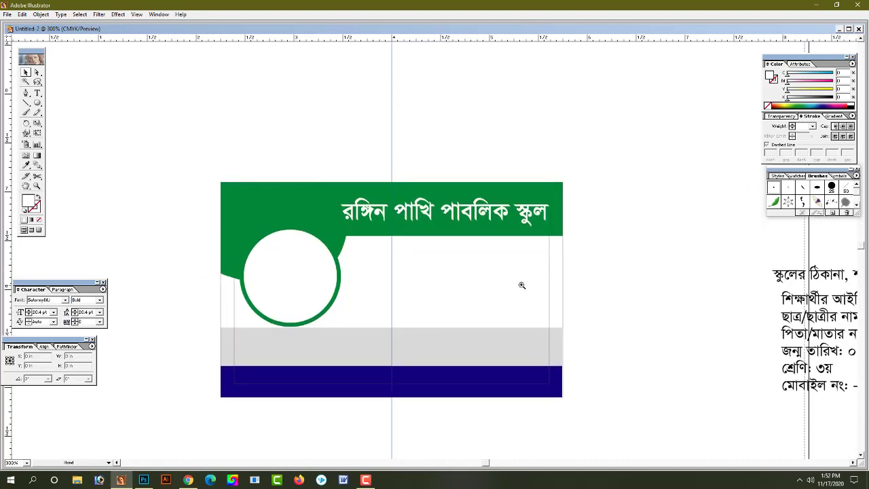
# Place a white copy of the address line under the school name.
pyautogui.click(795, 279)
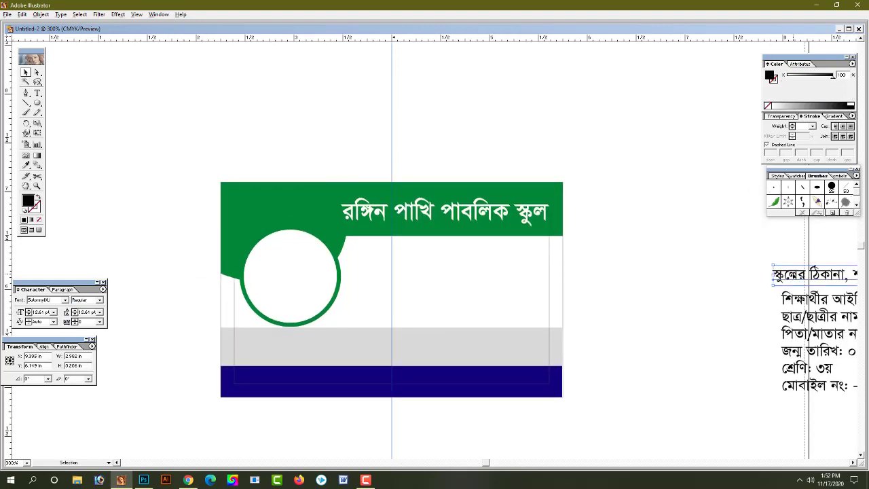
pyautogui.moveTo(794, 277); pyautogui.dragTo(350, 234)
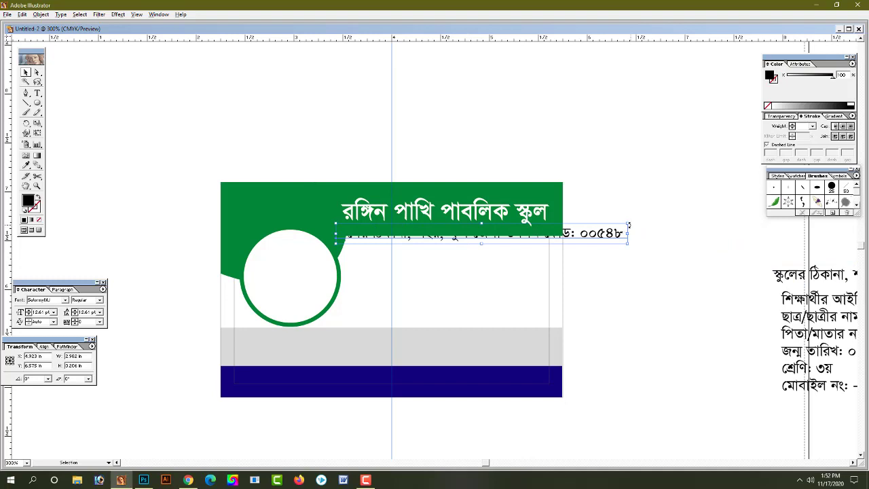
pyautogui.keyDown('shift'); pyautogui.click(608, 228); pyautogui.keyUp('shift')
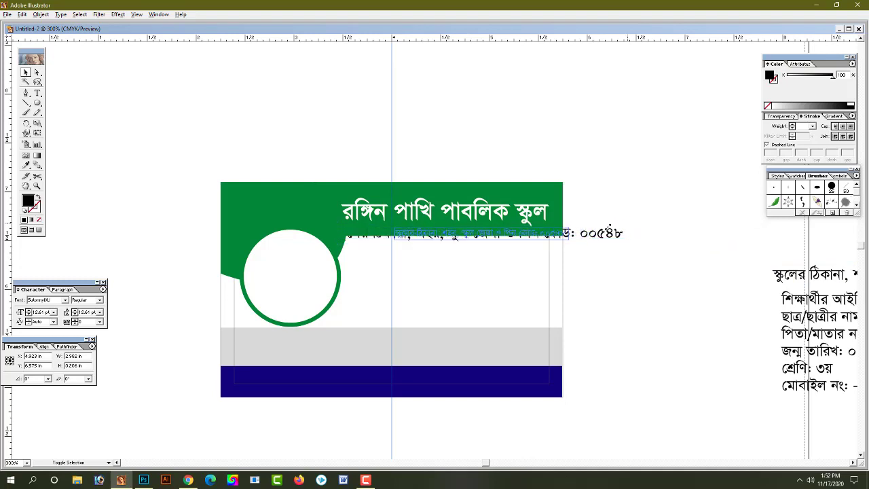
pyautogui.moveTo(516, 203); pyautogui.dragTo(482, 203)
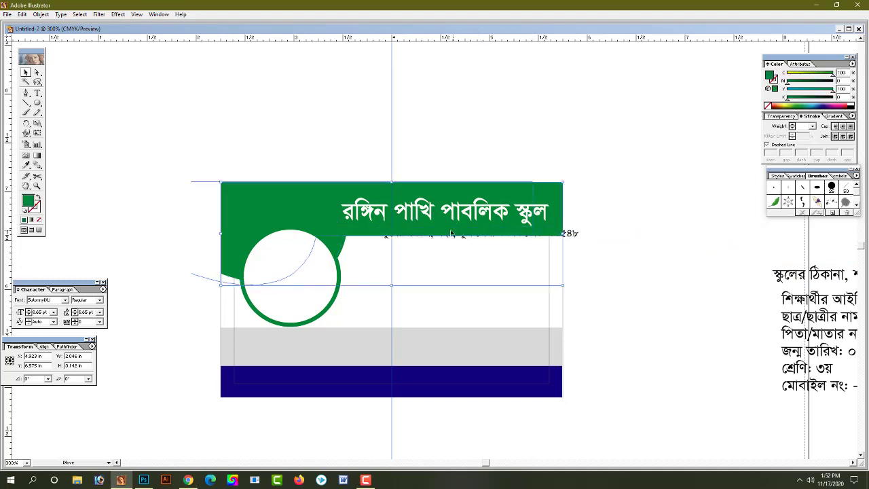
pyautogui.hotkey('ctrl', 'z')
pyautogui.moveTo(575, 233); pyautogui.dragTo(516, 232)
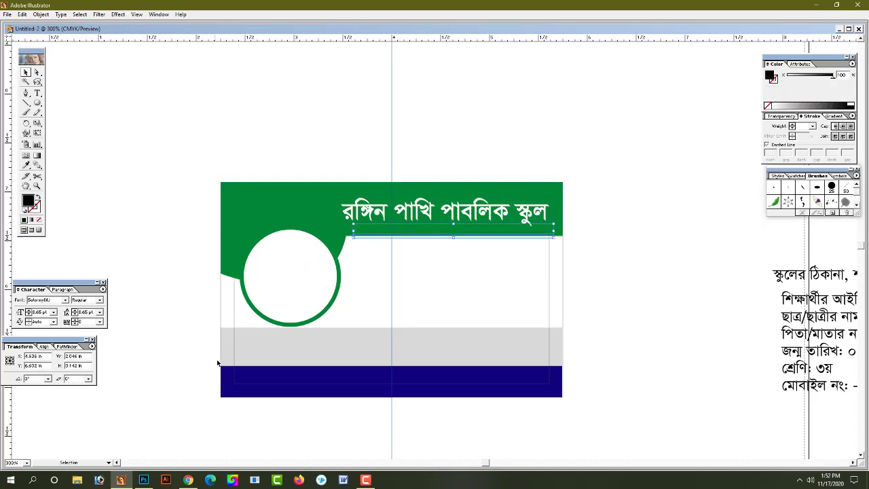
pyautogui.click(787, 76)
pyautogui.click(678, 220)
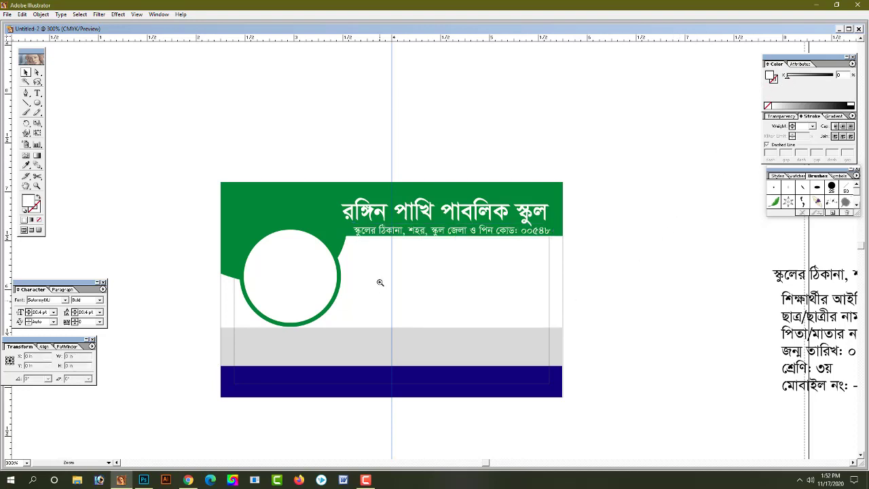
# Extend the green header shape downward to hold the address.
pyautogui.keyDown('ctrl'); pyautogui.click(425, 227); pyautogui.keyUp('ctrl')
pyautogui.click(440, 245)
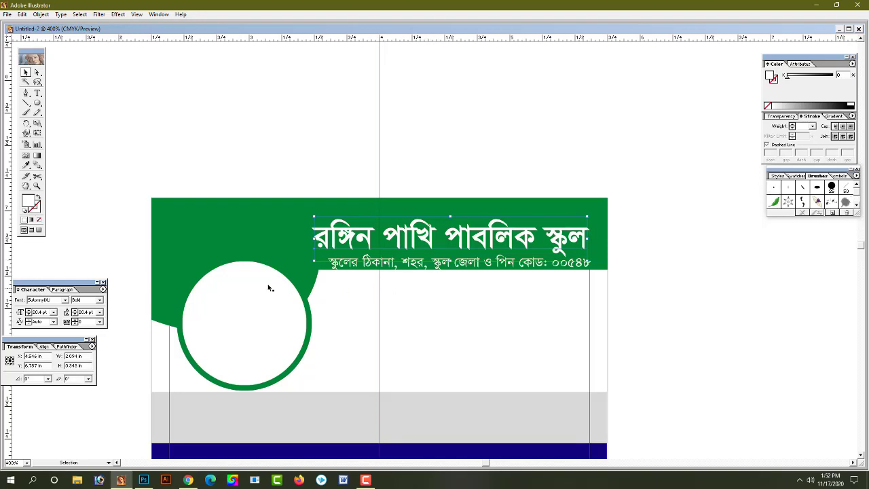
pyautogui.click(603, 269)
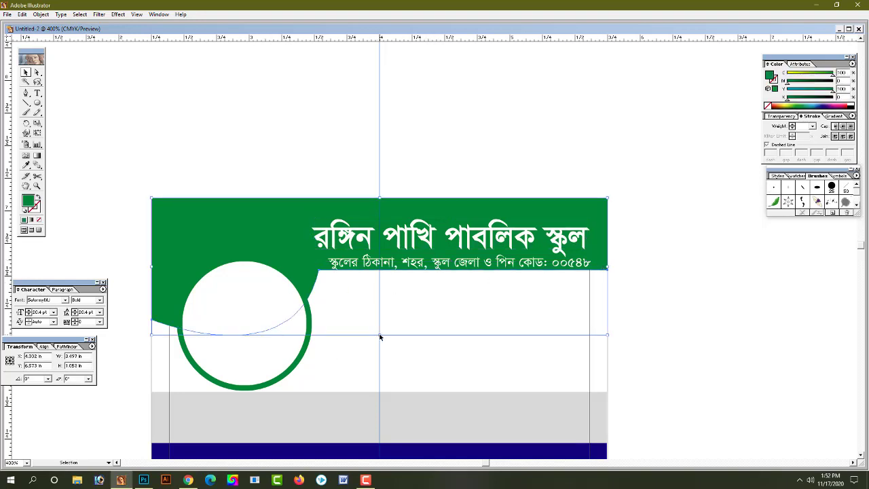
pyautogui.moveTo(379, 336); pyautogui.dragTo(379, 357)
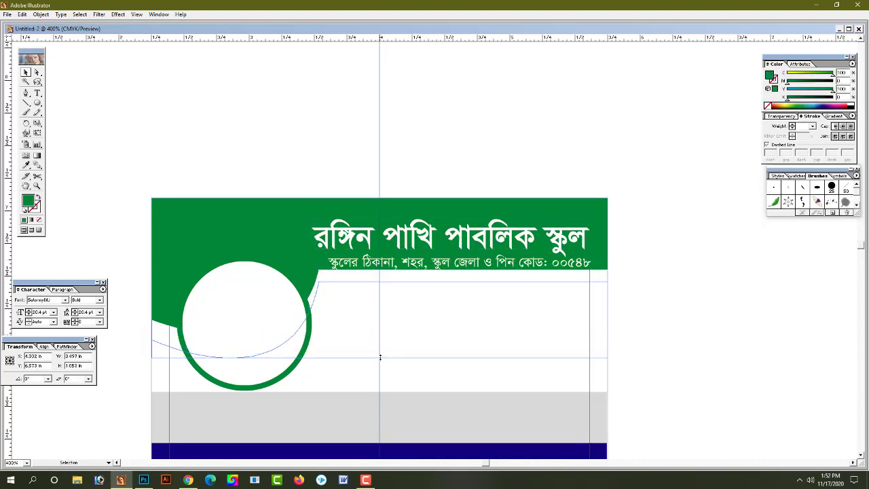
pyautogui.click(643, 251)
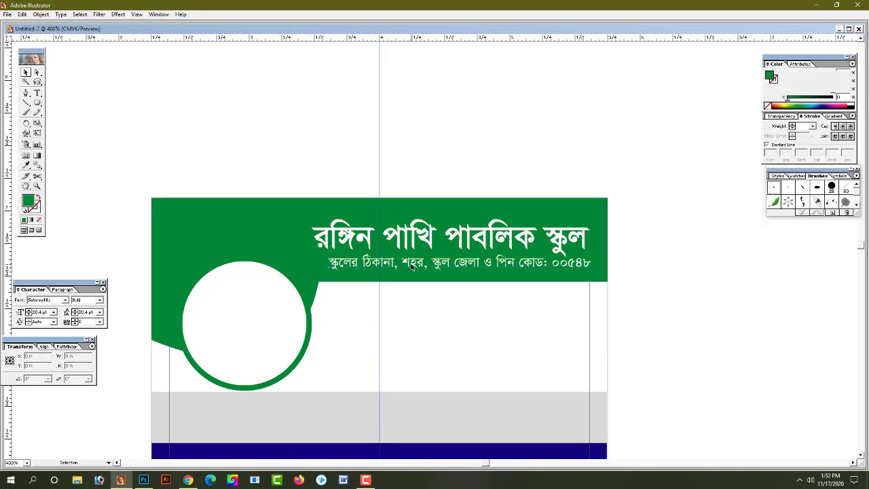
# Nudge the title and address lines into place within the header.
pyautogui.moveTo(412, 266); pyautogui.dragTo(402, 269)
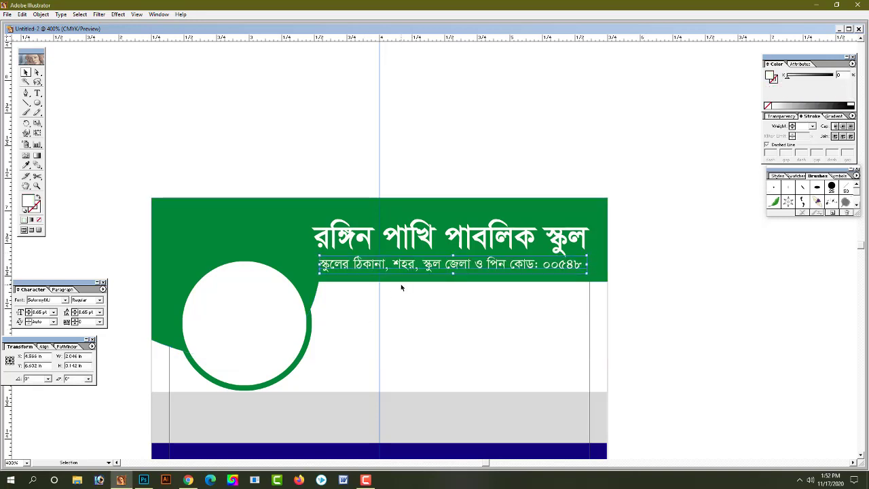
pyautogui.press('Down')
pyautogui.press('Up')
pyautogui.keyDown('shift'); pyautogui.click(462, 240); pyautogui.keyUp('shift')
pyautogui.press('Down')
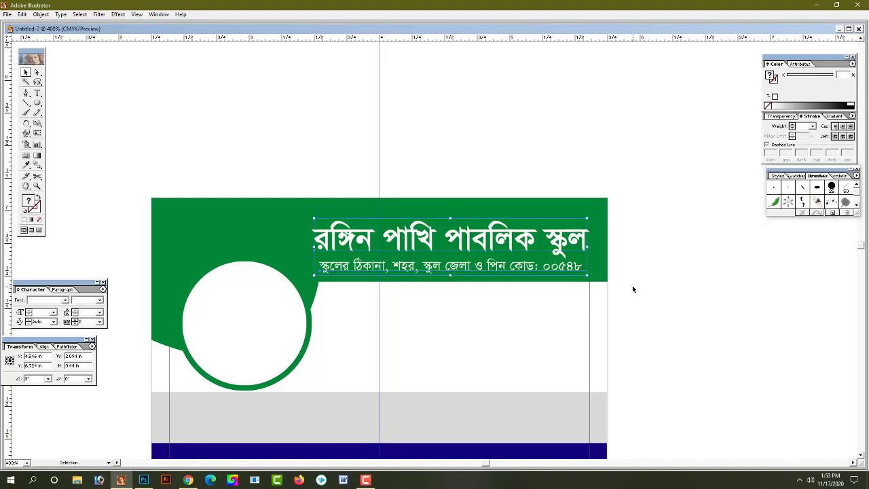
pyautogui.click(632, 287)
pyautogui.keyDown('ctrl'); pyautogui.keyDown('alt'); pyautogui.click(413, 301); pyautogui.keyUp('alt'); pyautogui.keyUp('ctrl')
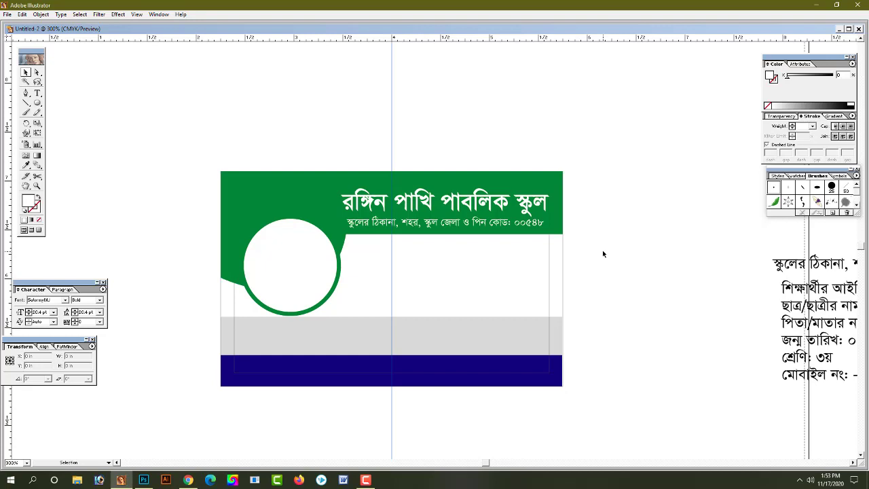
# Copy the লগো label onto the header's left side, shrunk small, and zoom in there.
pyautogui.moveTo(618, 231); pyautogui.dragTo(619, 239)
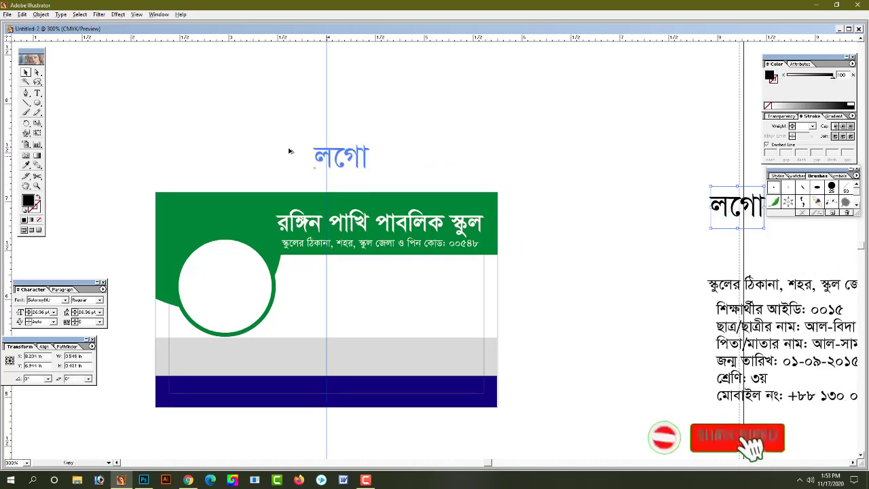
pyautogui.moveTo(355, 185); pyautogui.dragTo(495, 153)
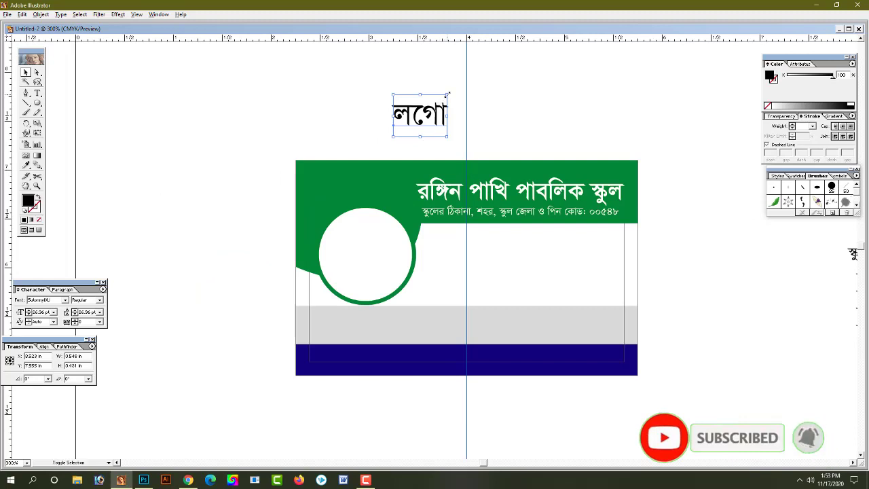
pyautogui.moveTo(442, 97); pyautogui.dragTo(360, 183)
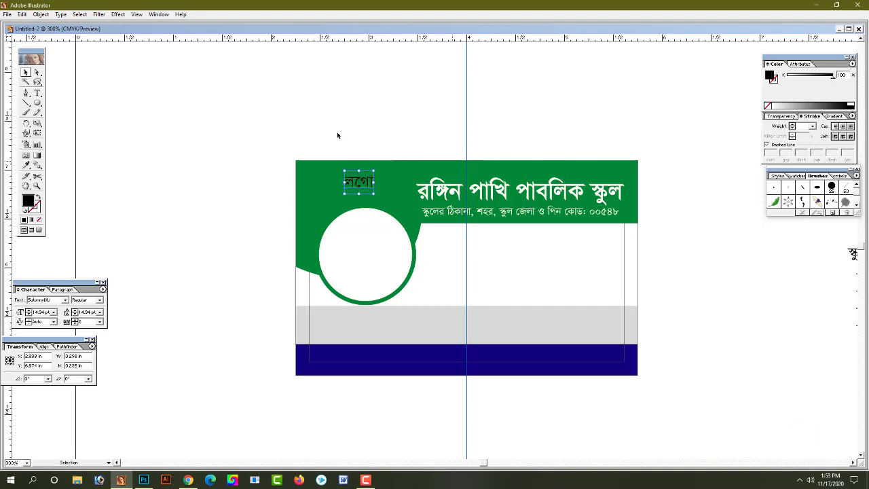
pyautogui.click(353, 127)
pyautogui.hotkey('ctrl', '+')
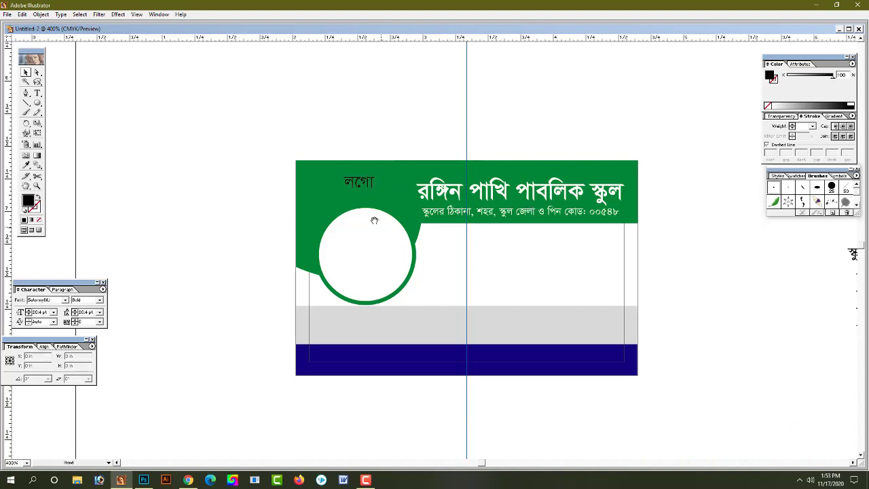
pyautogui.moveTo(374, 221)
pyautogui.mouseDown()
pyautogui.moveTo(345, 190)
pyautogui.moveTo(408, 178)
pyautogui.mouseUp()
pyautogui.click(37, 103)
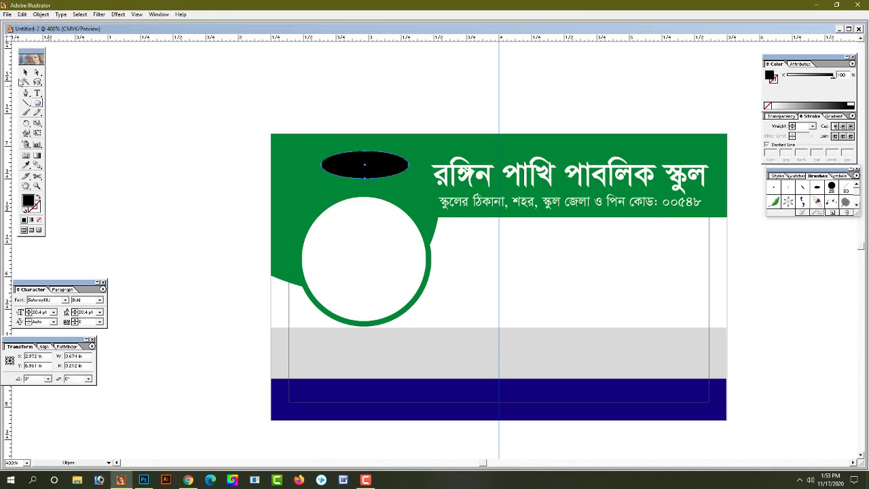
# Fill the header oval white and shift it slightly left.
pyautogui.press('v')
pyautogui.click(783, 94)
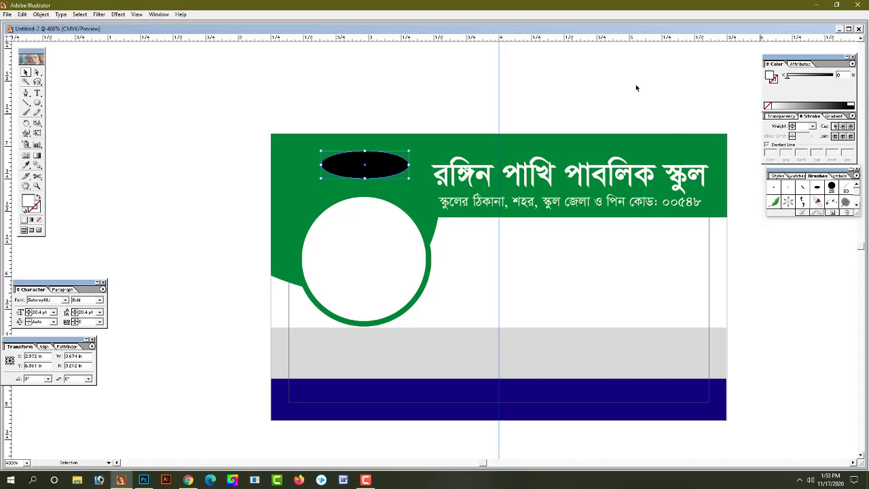
pyautogui.click(327, 102)
pyautogui.click(401, 165)
pyautogui.moveTo(399, 165); pyautogui.dragTo(396, 167)
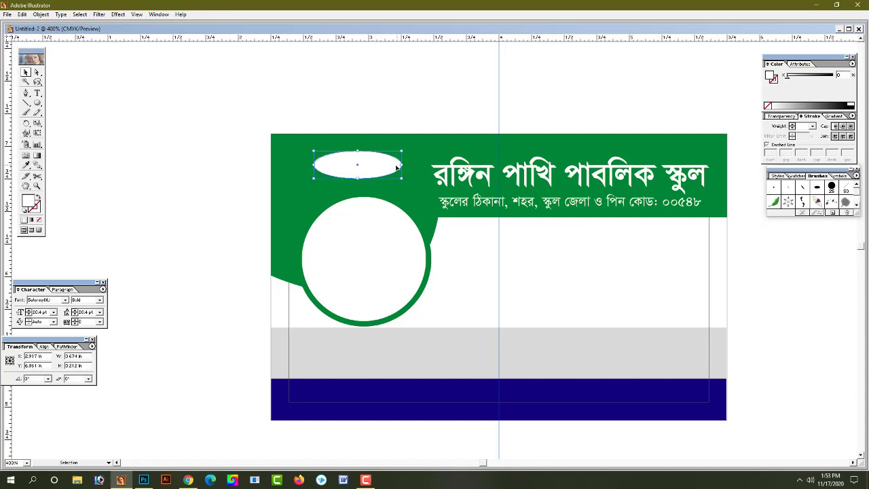
# Bring the hidden লগো text in front of the white oval.
pyautogui.hotkey('ctrl', 'y')
pyautogui.click(370, 166)
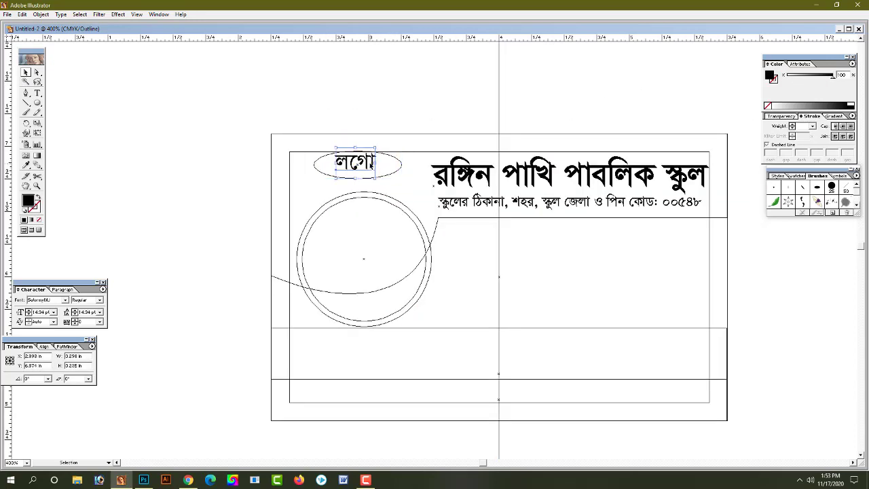
pyautogui.hotkey('ctrl', 'y')
pyautogui.hotkey('ctrl', 'shift', ']')
pyautogui.press('Down')
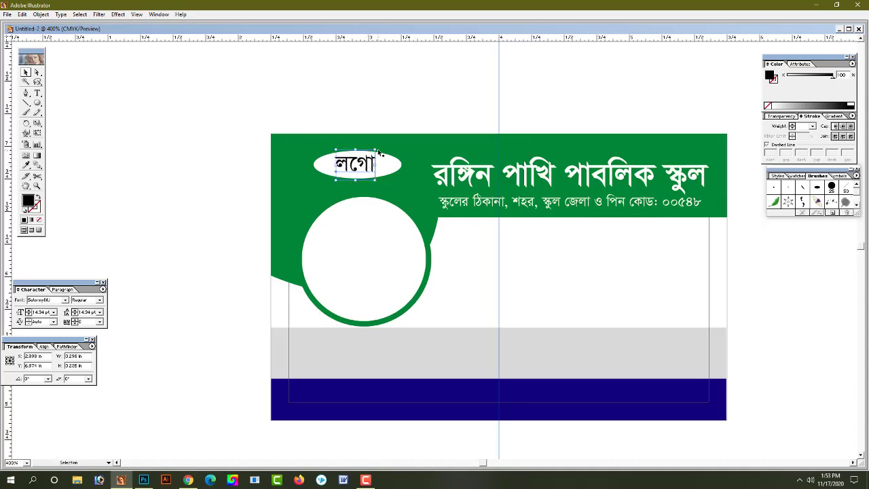
pyautogui.click(360, 112)
# Narrow the white oval around the লগো text.
pyautogui.click(385, 169)
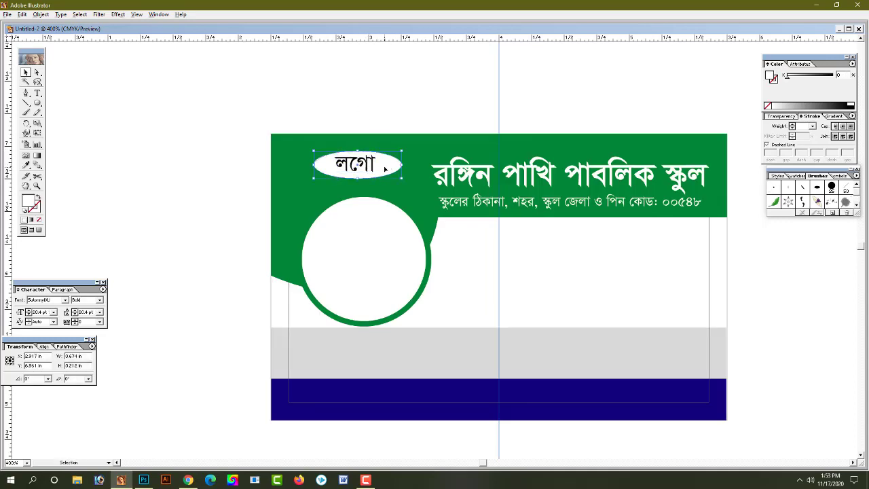
pyautogui.press('Right')
pyautogui.moveTo(401, 164); pyautogui.dragTo(394, 164)
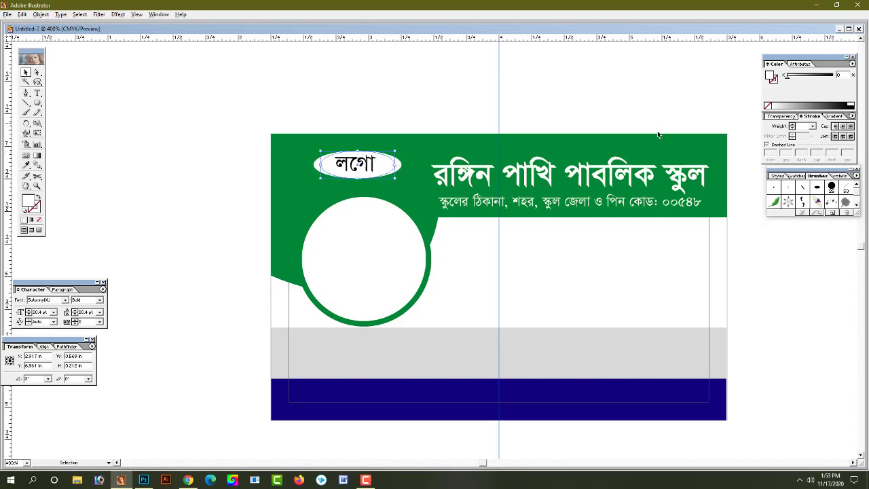
# Fill the oval magenta (M 100) and make the লগো text white.
pyautogui.click(853, 64)
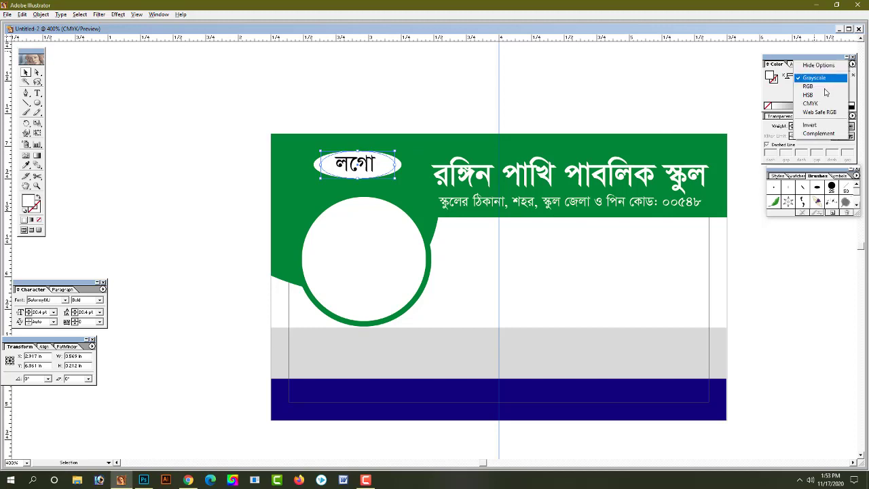
pyautogui.click(811, 104)
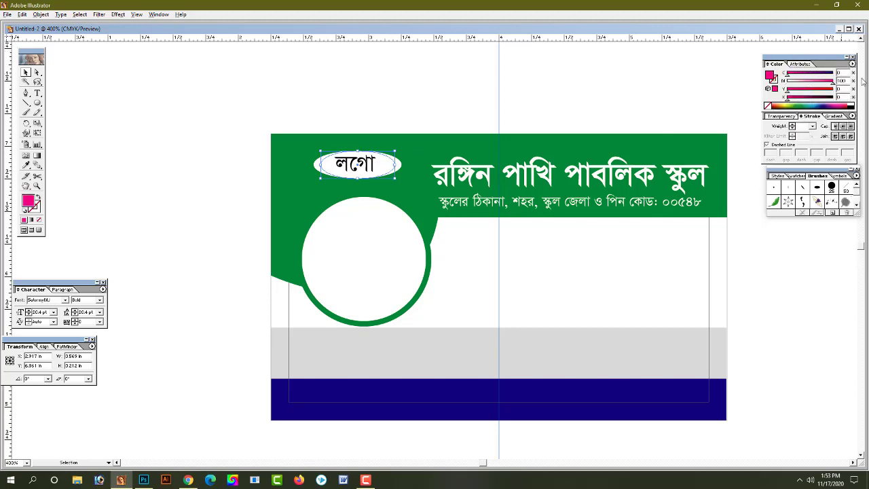
pyautogui.moveTo(788, 83); pyautogui.dragTo(854, 81)
pyautogui.click(201, 144)
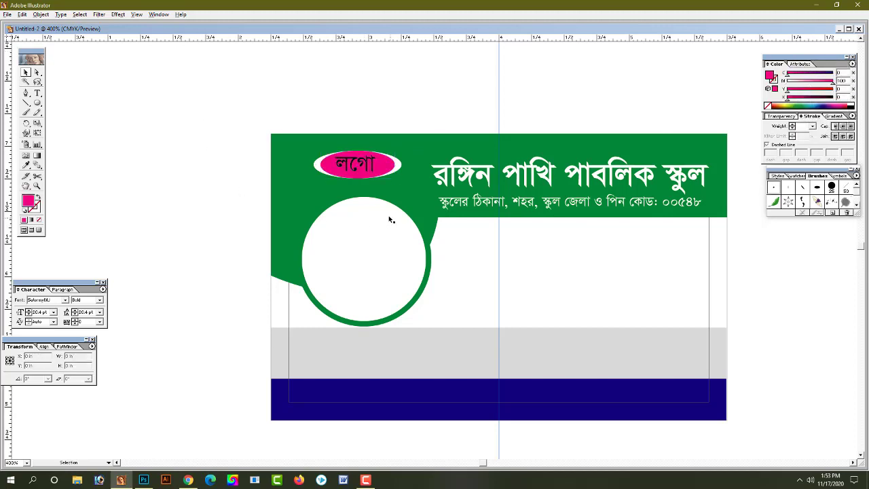
pyautogui.click(374, 174)
pyautogui.moveTo(812, 76); pyautogui.dragTo(750, 81)
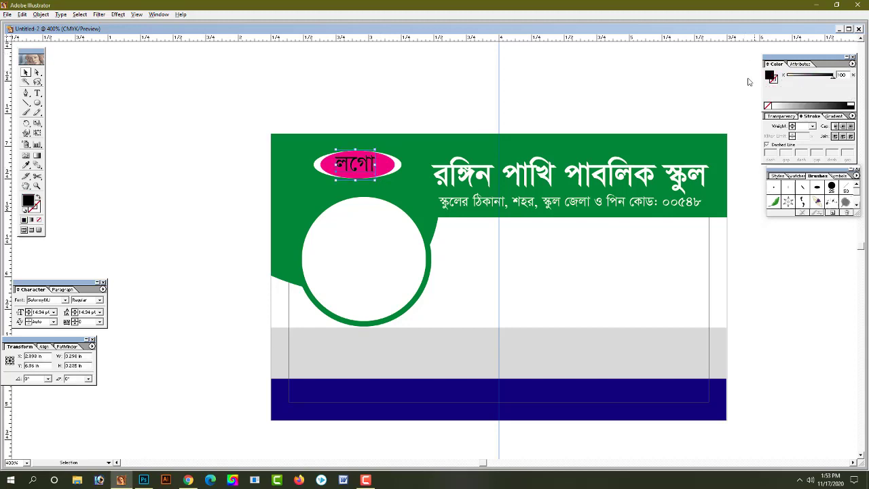
pyautogui.click(438, 72)
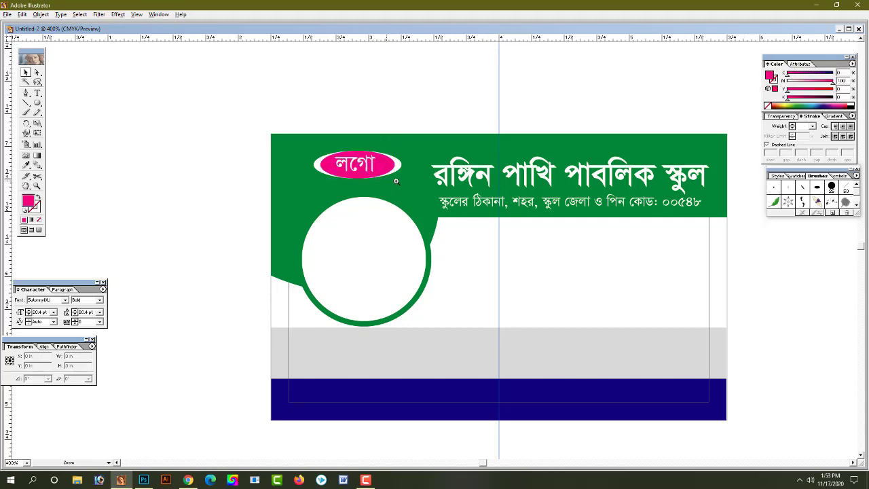
# Resize the magenta oval to sit neatly inside the white rim.
pyautogui.hotkey('ctrl', '+')
pyautogui.hotkey('ctrl', '+')
pyautogui.moveTo(396, 207); pyautogui.dragTo(380, 119)
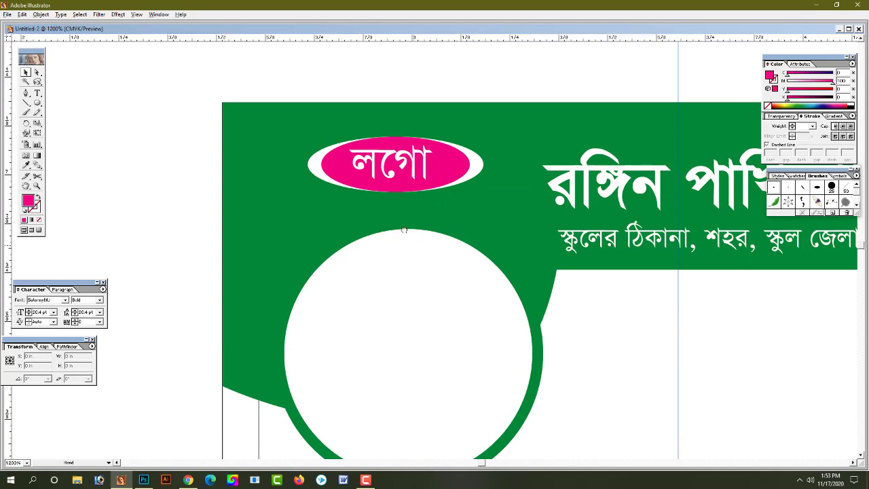
pyautogui.hotkey('ctrl', '+')
pyautogui.click(403, 231)
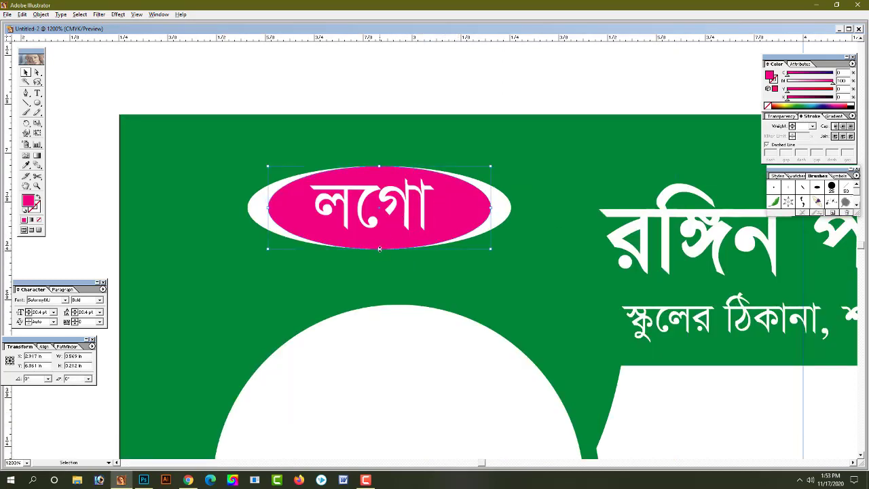
pyautogui.moveTo(379, 249); pyautogui.dragTo(380, 248)
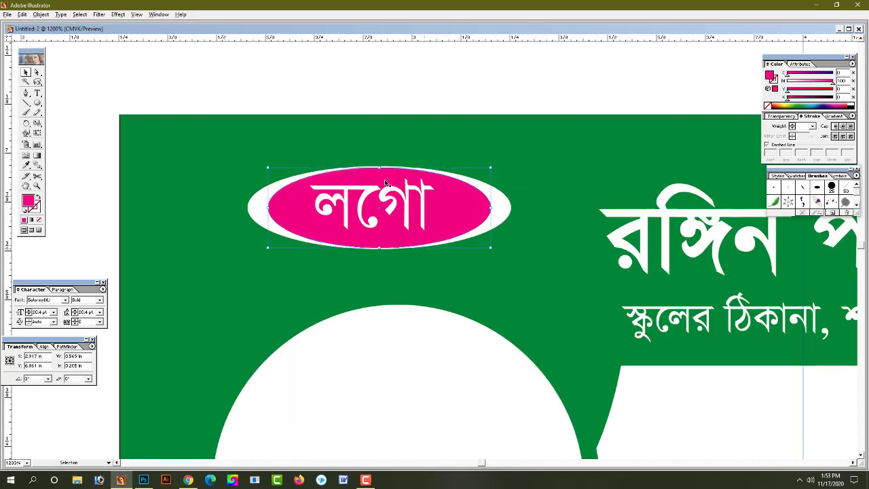
pyautogui.click(337, 68)
pyautogui.moveTo(465, 210); pyautogui.dragTo(454, 188)
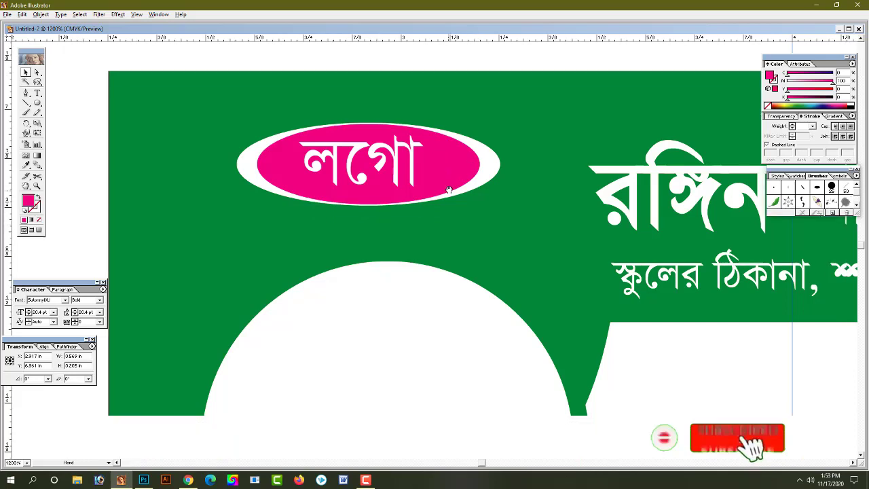
pyautogui.click(487, 166)
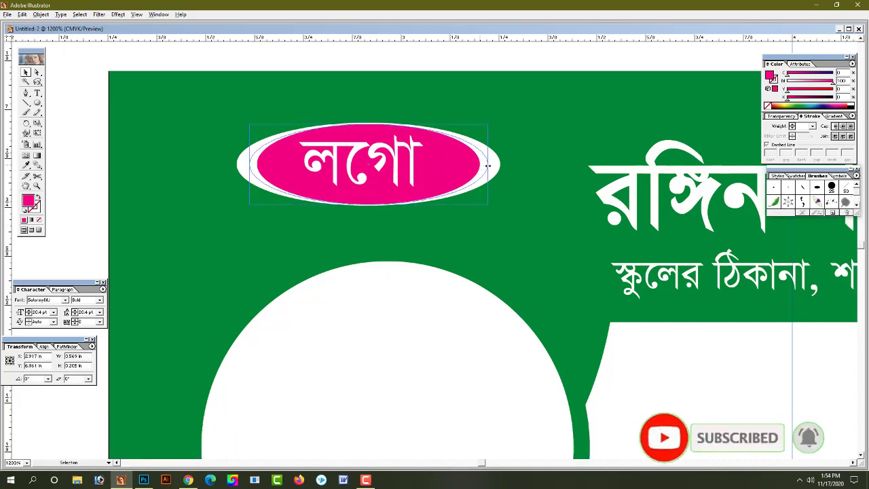
pyautogui.moveTo(488, 166); pyautogui.dragTo(489, 166)
pyautogui.hotkey('ctrl', 'shift', 'a')
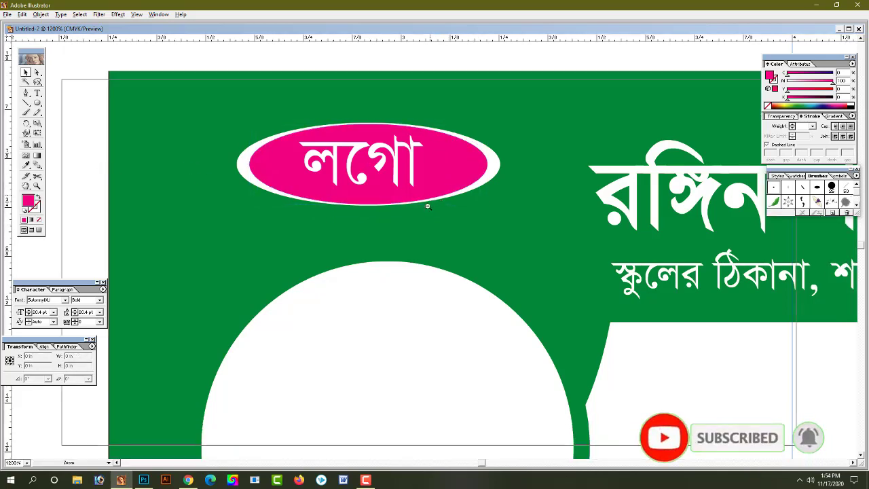
pyautogui.keyDown('alt'); pyautogui.click(451, 227); pyautogui.keyUp('alt')
pyautogui.keyDown('alt'); pyautogui.click(453, 243); pyautogui.keyUp('alt')
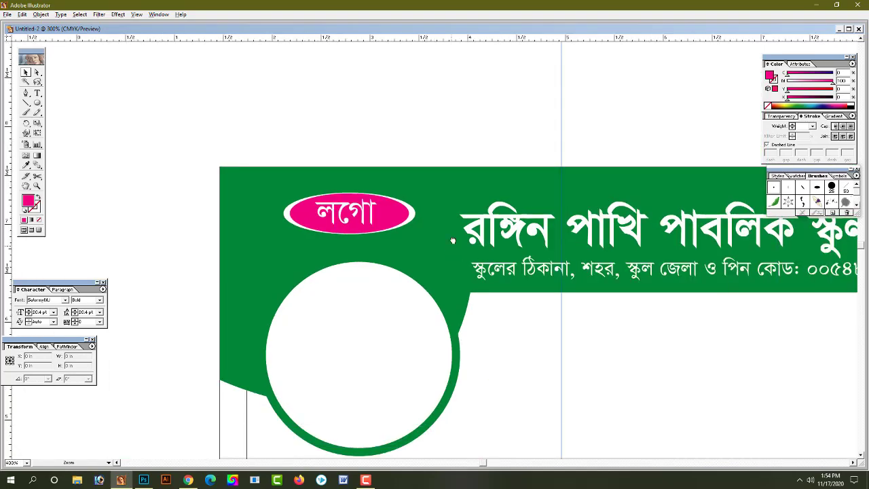
# Move the student details block onto the card under the header.
pyautogui.keyDown('alt'); pyautogui.click(452, 240); pyautogui.keyUp('alt')
pyautogui.keyDown('alt'); pyautogui.click(477, 264); pyautogui.keyUp('alt')
pyautogui.moveTo(457, 277); pyautogui.dragTo(465, 264)
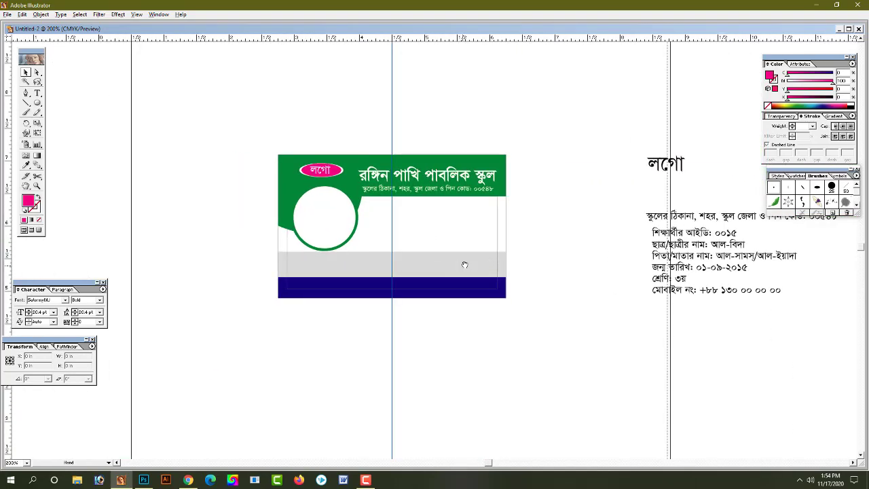
pyautogui.click(675, 241)
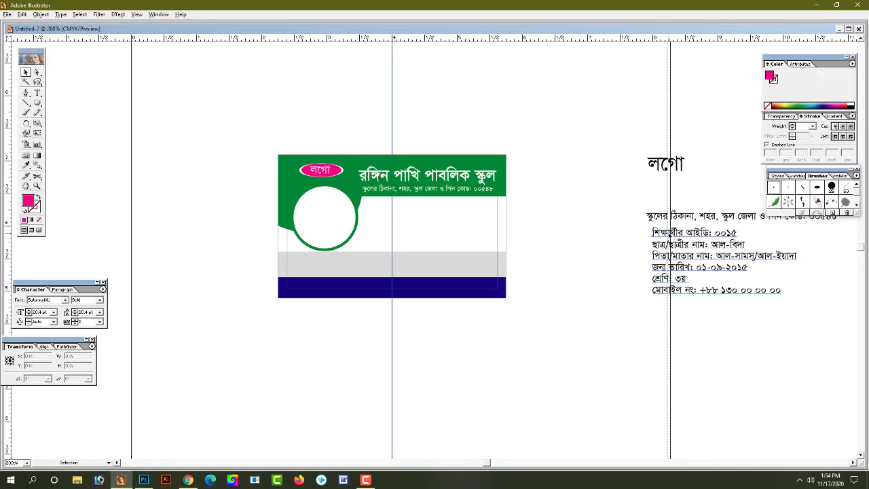
pyautogui.moveTo(669, 234); pyautogui.dragTo(391, 208)
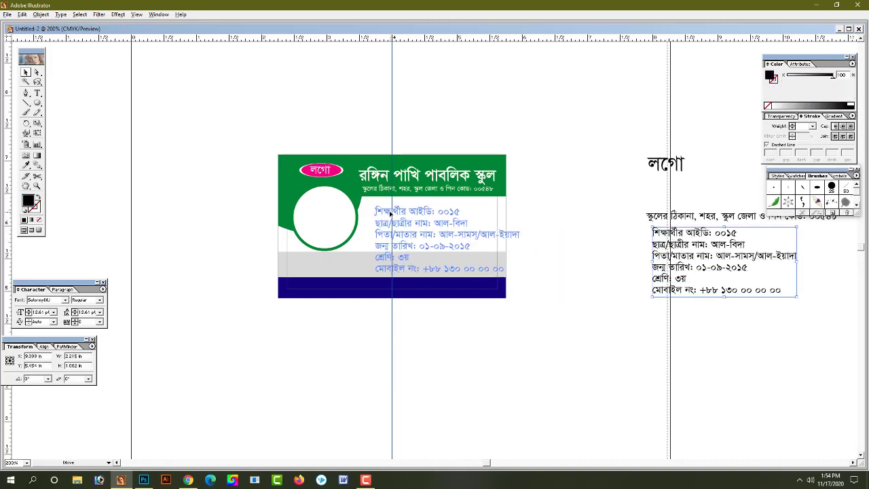
pyautogui.scroll(5, 479, 253)
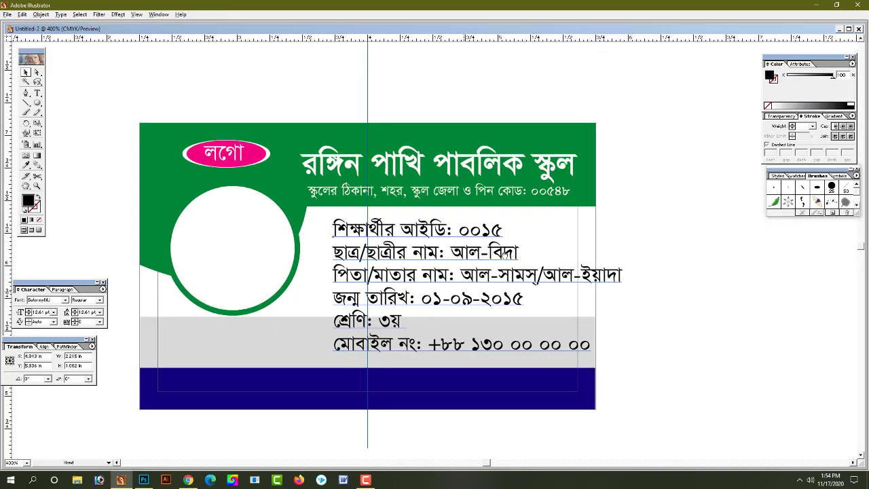
pyautogui.scroll(-3, 480, 253)
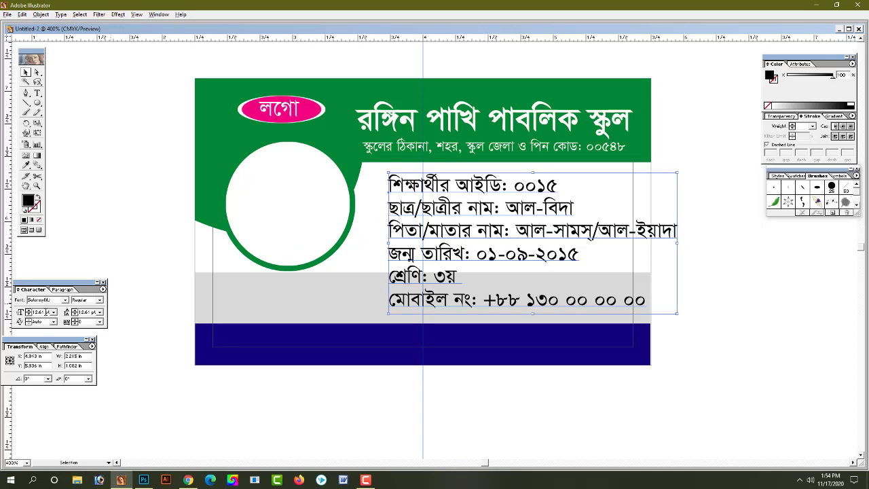
# Set the details text to 11 pt with 11 pt line spacing.
pyautogui.doubleClick(41, 311)
pyautogui.write('11')
pyautogui.press('Return')
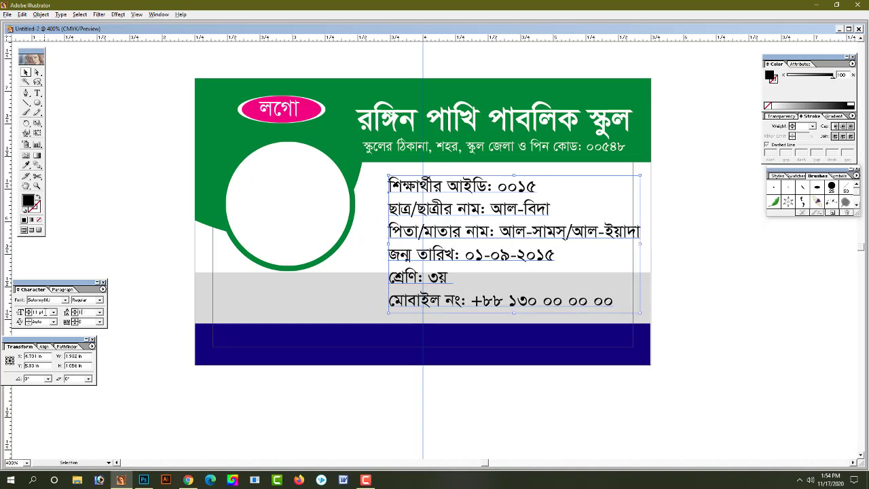
pyautogui.press('Return')
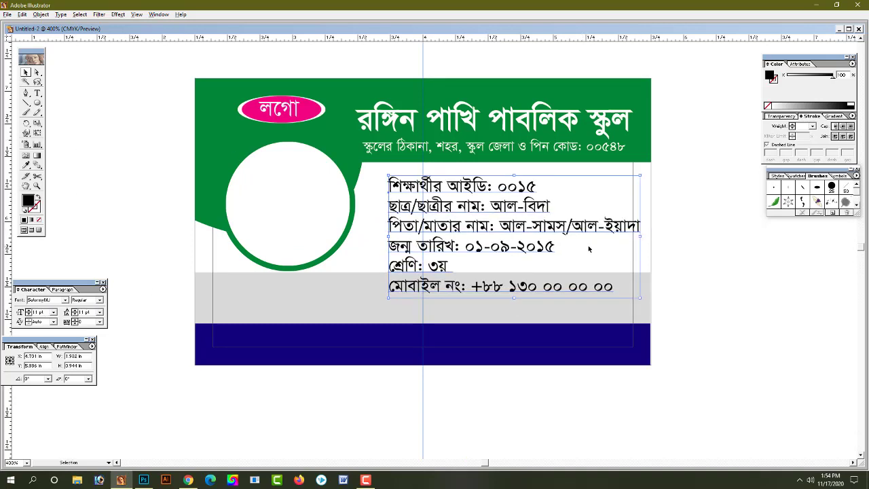
# Nudge the details block into position beside the photo circle.
pyautogui.press('Left')
pyautogui.press('Left')
pyautogui.press('Left')
pyautogui.press('Left')
pyautogui.press('Left')
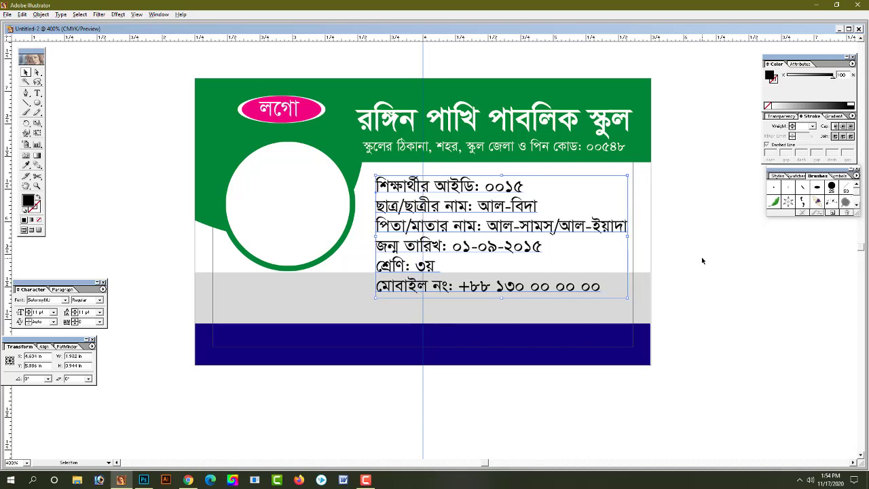
pyautogui.press('Left')
pyautogui.click(702, 257)
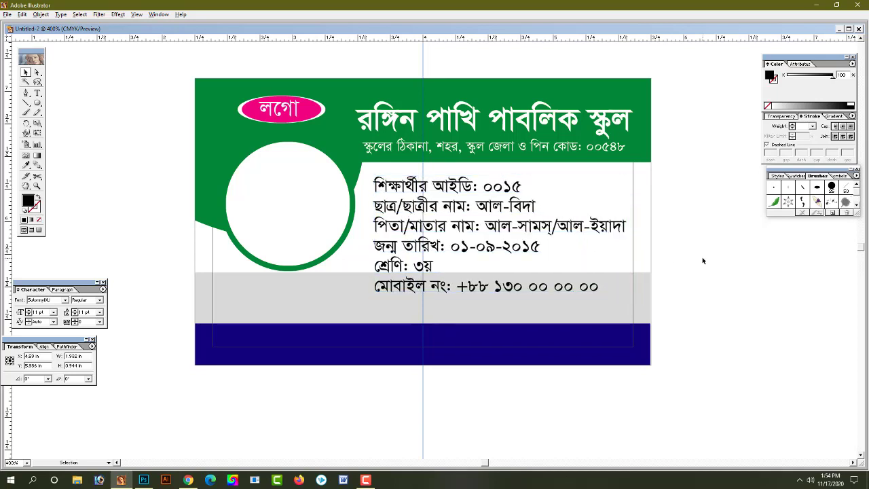
pyautogui.click(555, 224)
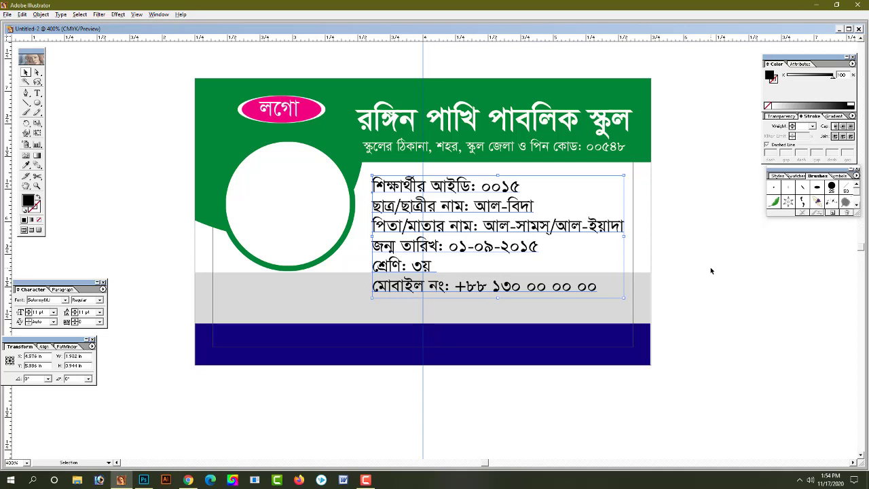
pyautogui.press('Right')
pyautogui.press('Up')
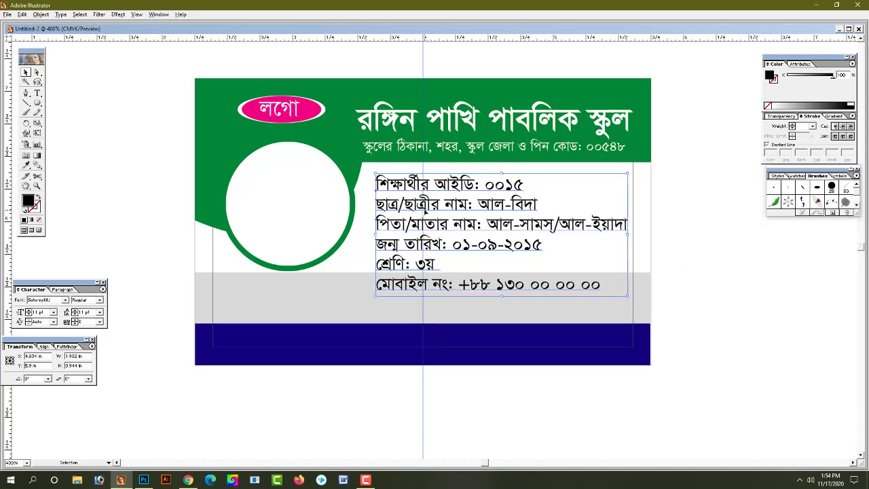
# Tighten the details' line spacing and nudge the block up below the header.
pyautogui.doubleClick(488, 231)
pyautogui.hotkey('ctrl', 'a')
pyautogui.hotkey('alt', 'Up')
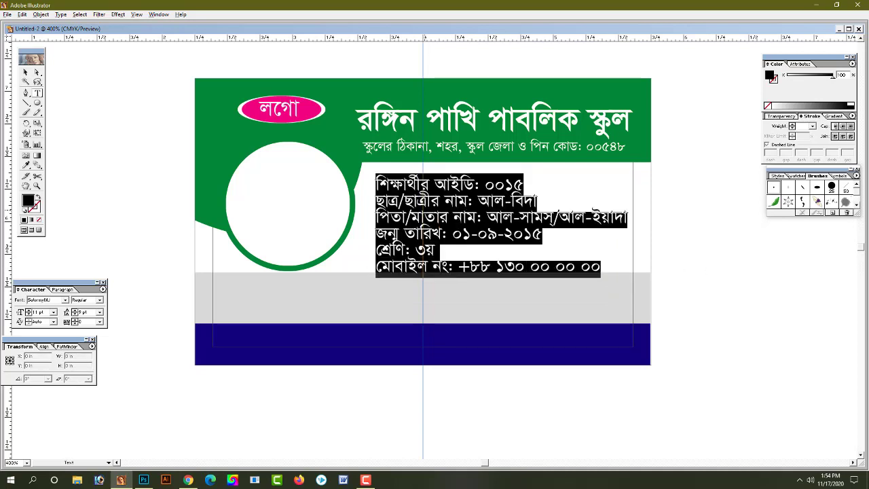
pyautogui.press('Escape')
pyautogui.press('Up')
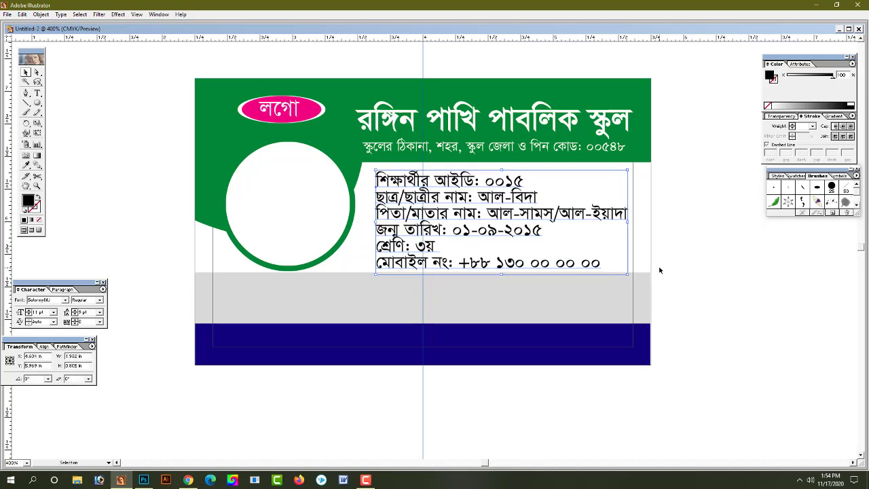
pyautogui.press('Up')
# Drag the top edge of the grey band slightly lower.
pyautogui.click(422, 277)
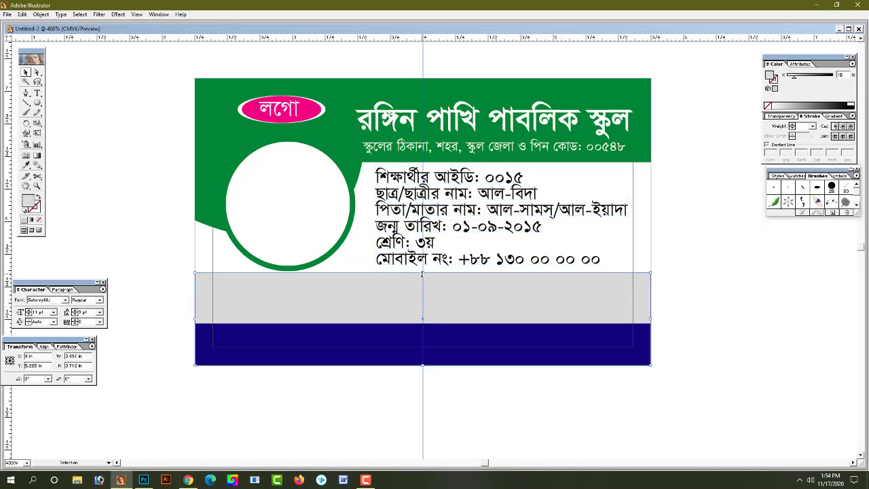
pyautogui.moveTo(423, 273); pyautogui.dragTo(423, 282)
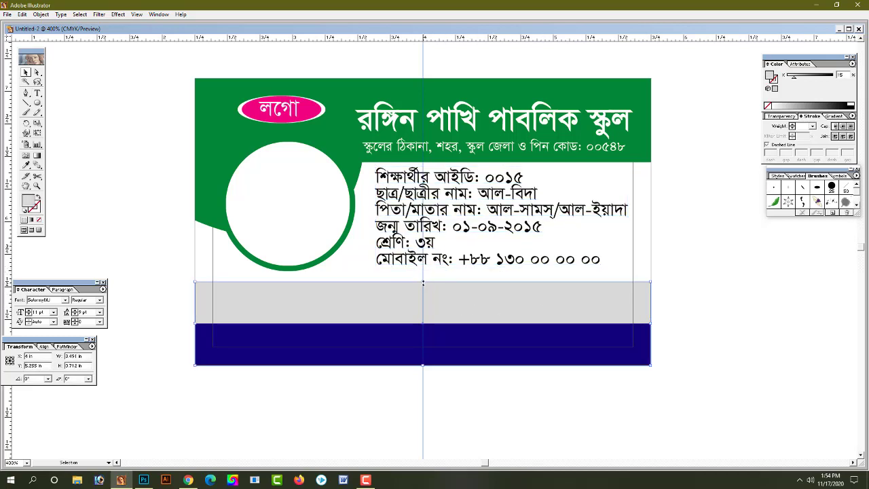
pyautogui.click(680, 285)
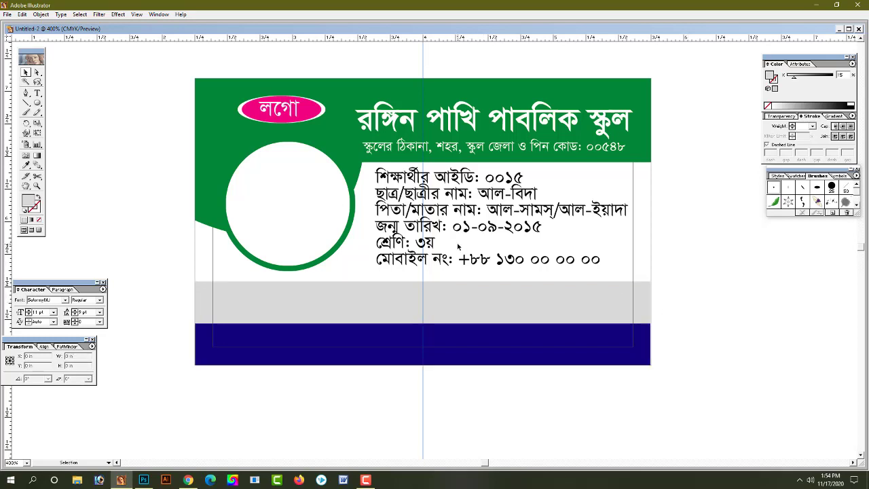
# Set the student details text to 10 pt leading and nudge the block slightly right.
pyautogui.click(447, 225)
pyautogui.doubleClick(448, 225)
pyautogui.hotkey('ctrl', 'a')
pyautogui.hotkey('alt', 'Down')
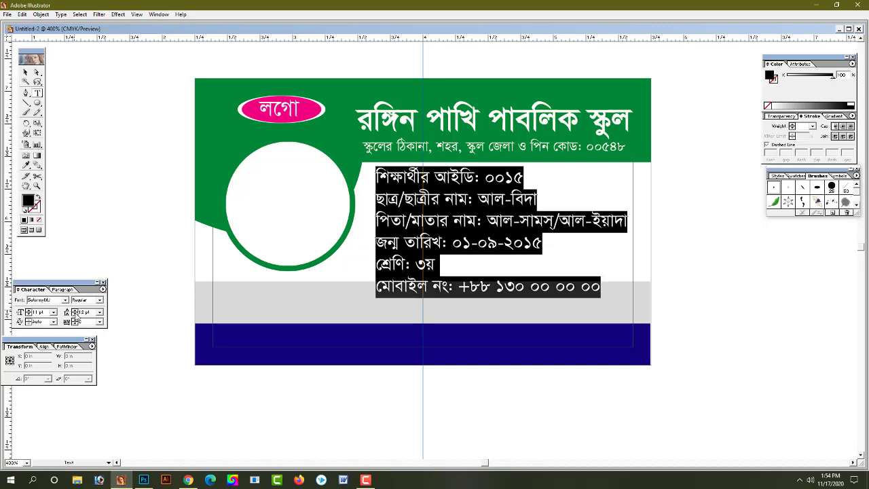
pyautogui.hotkey('alt', 'Up')
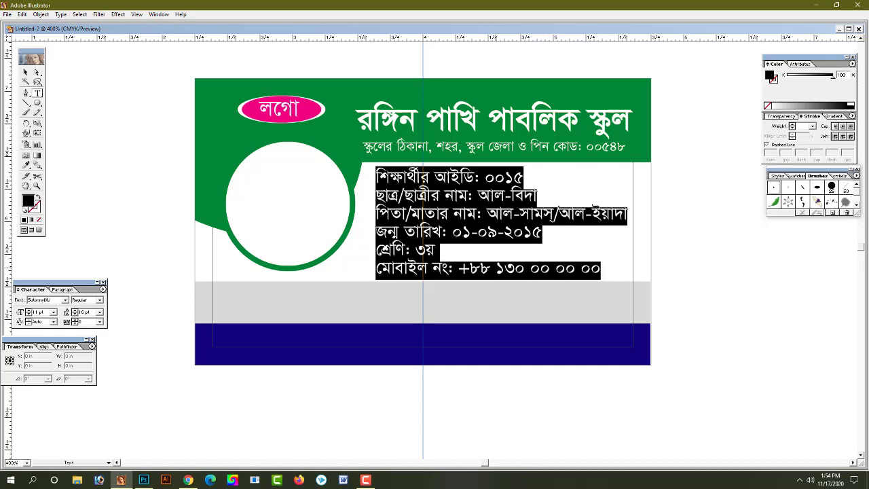
pyautogui.press('Escape')
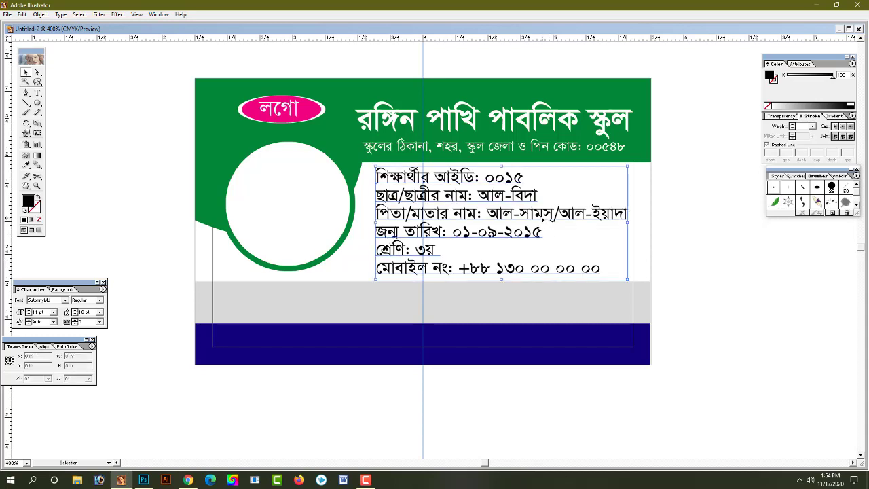
pyautogui.moveTo(544, 232); pyautogui.dragTo(544, 232)
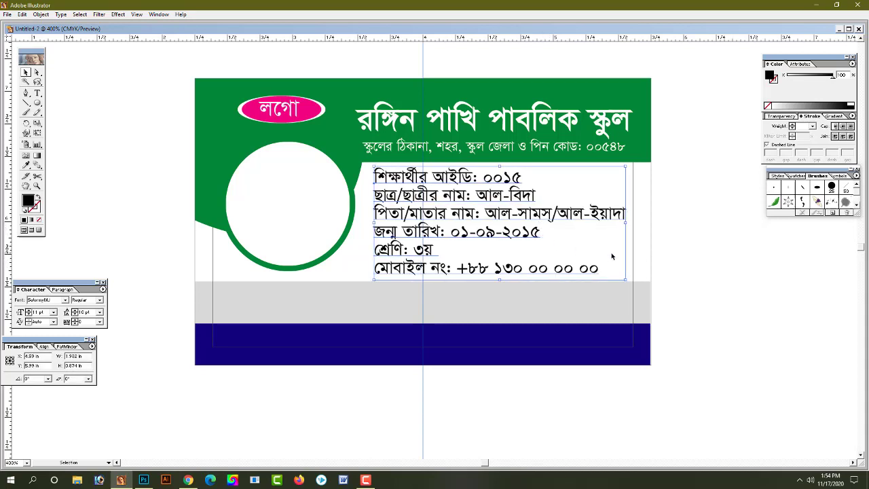
pyautogui.click(686, 268)
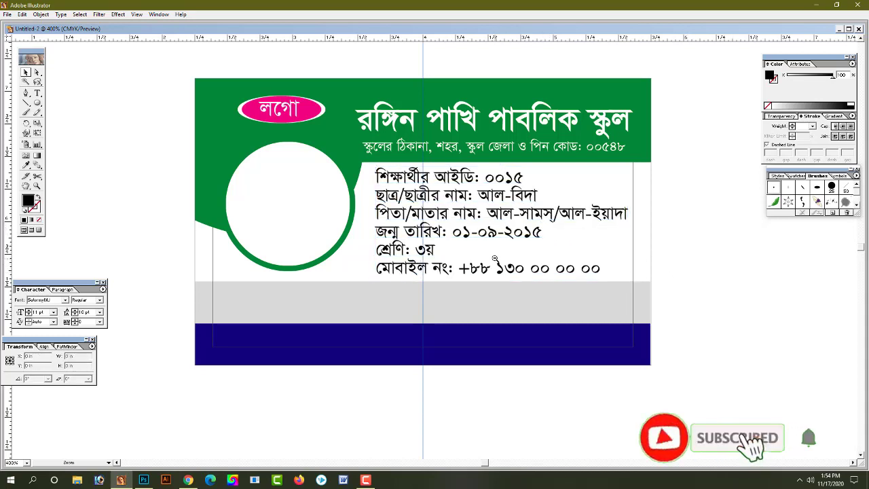
pyautogui.hotkey('ctrl', '-')
# Copy the address line below the card and try retyping it as the signature label.
pyautogui.moveTo(484, 270)
pyautogui.mouseDown()
pyautogui.moveTo(509, 299)
pyautogui.moveTo(483, 315)
pyautogui.mouseUp()
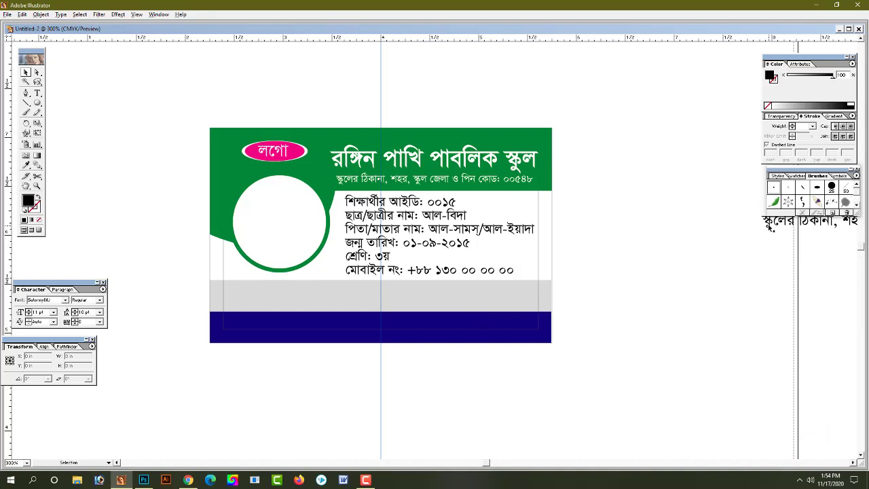
pyautogui.moveTo(769, 228); pyautogui.dragTo(381, 378)
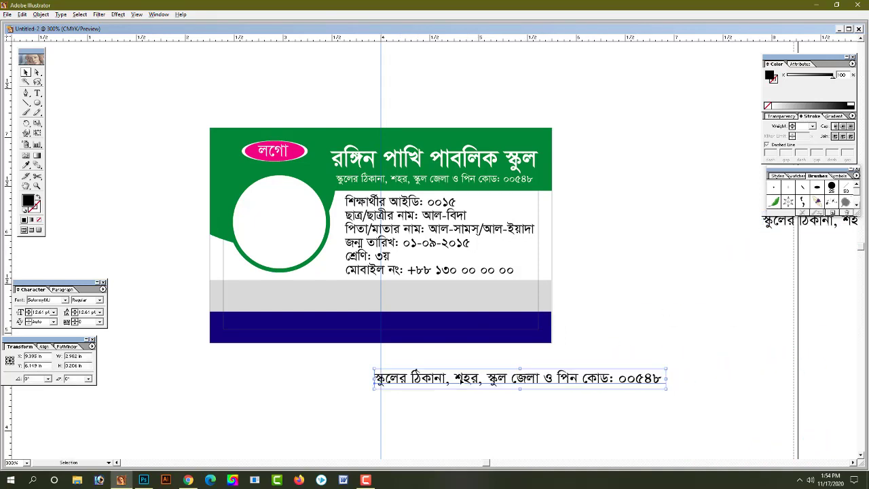
pyautogui.press('t')
pyautogui.click(464, 378)
pyautogui.hotkey('ctrl', 'a')
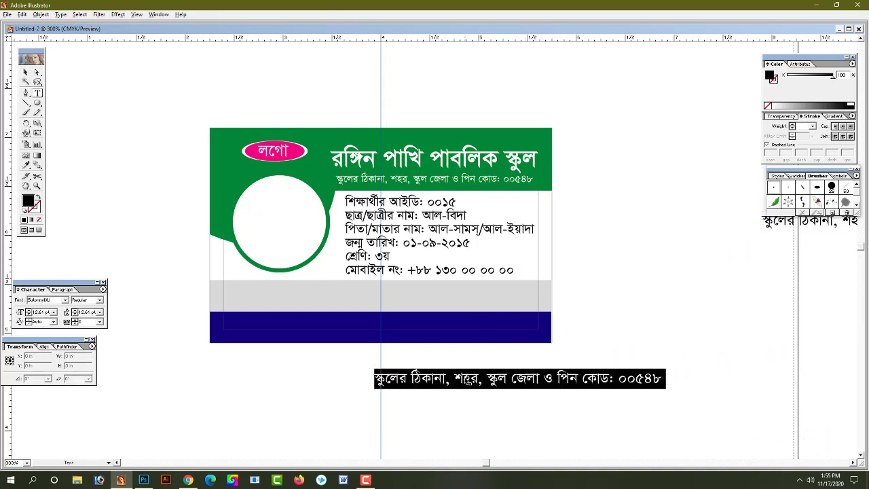
pyautogui.write('অ')
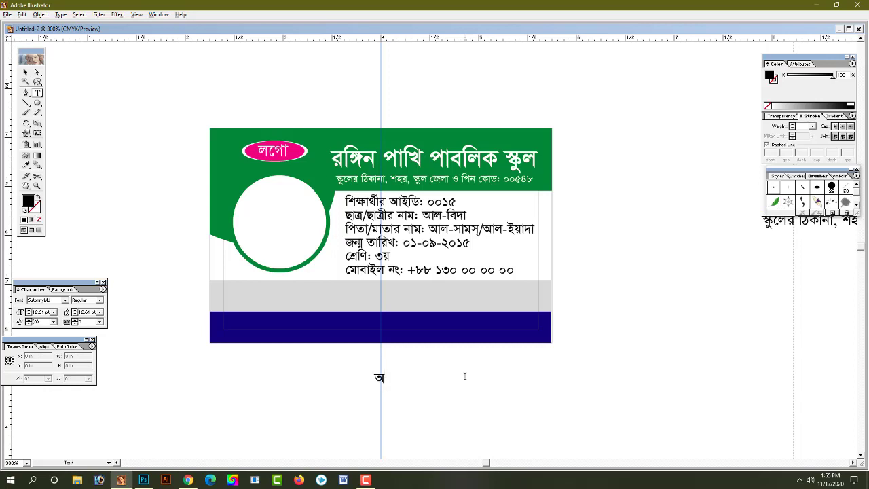
pyautogui.write('ক্ষ')
pyautogui.write('ক্ষ')
pyautogui.press('BackSpace')
pyautogui.press('BackSpace')
pyautogui.press('BackSpace')
pyautogui.press('BackSpace')
pyautogui.click(364, 480)
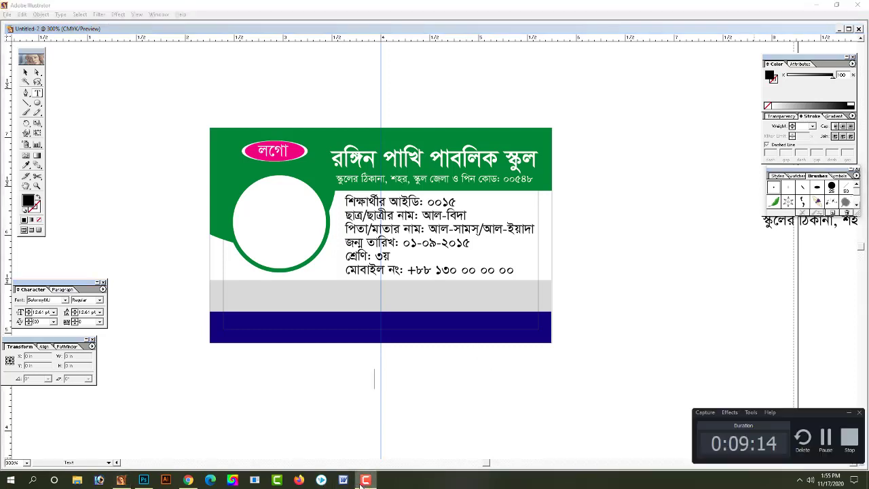
pyautogui.click(476, 372)
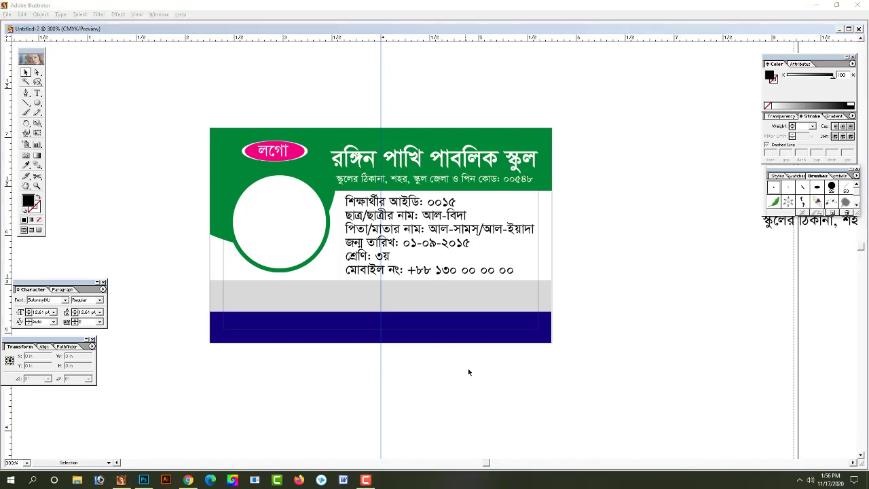
pyautogui.click(513, 379)
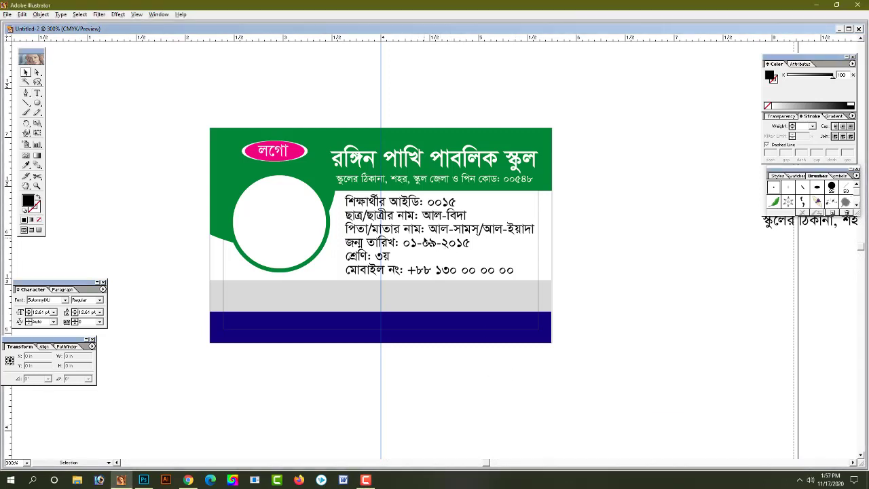
# Copy the details block below the card and retype it as 'অধ্যক্ষর স্বাক্ষর'.
pyautogui.moveTo(417, 216); pyautogui.dragTo(417, 378)
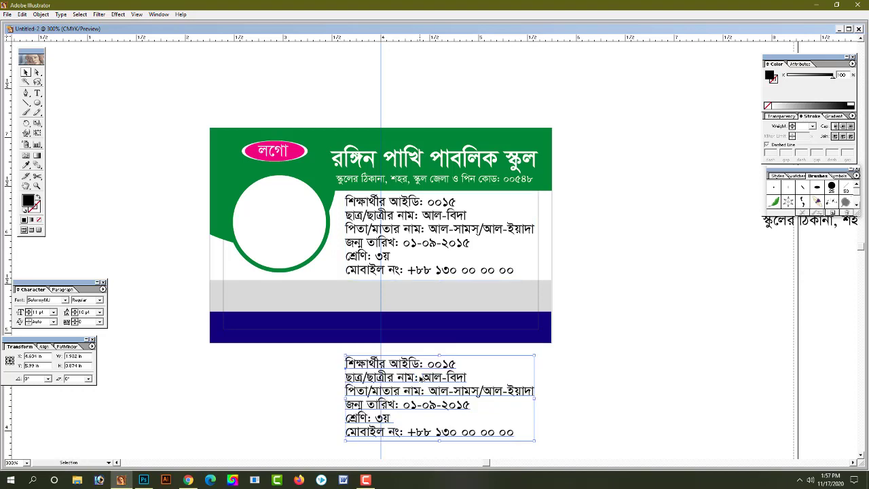
pyautogui.doubleClick(417, 378)
pyautogui.hotkey('ctrl', 'a')
pyautogui.write('?')
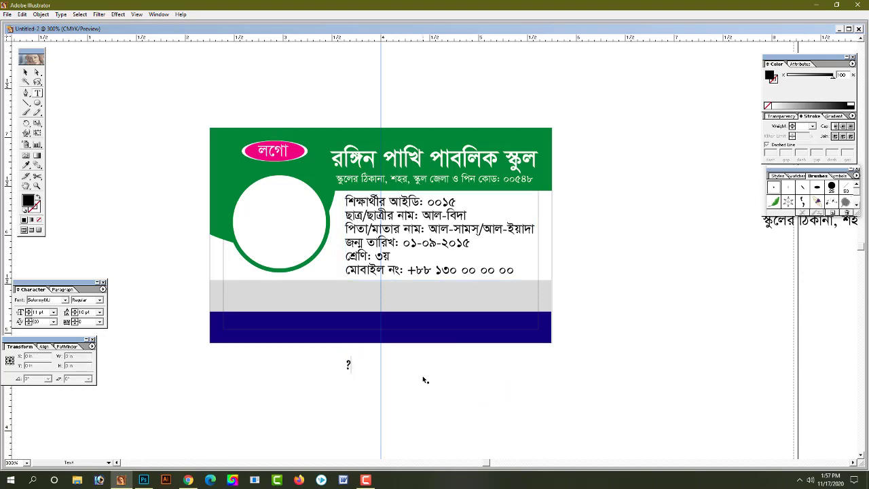
pyautogui.press('Escape')
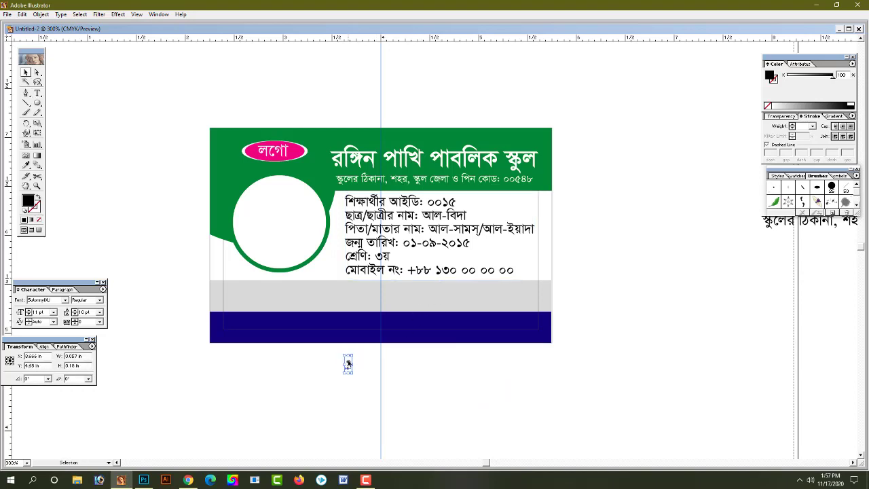
pyautogui.click(555, 408)
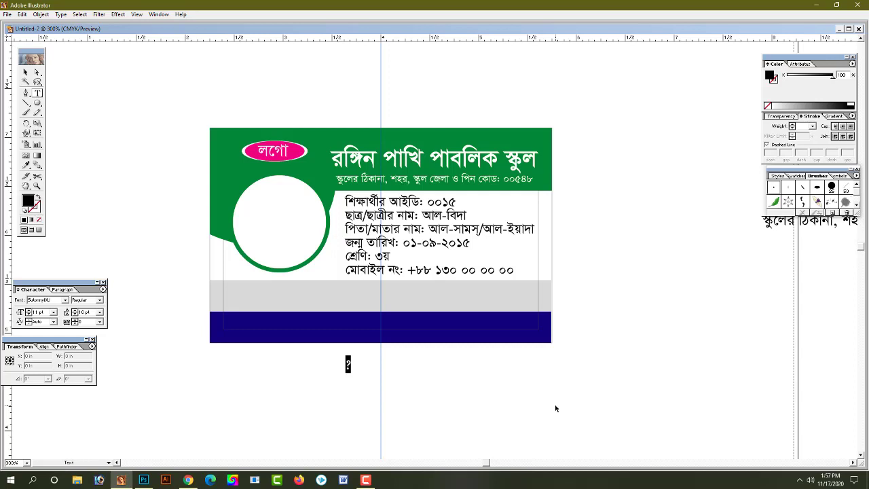
pyautogui.click(365, 480)
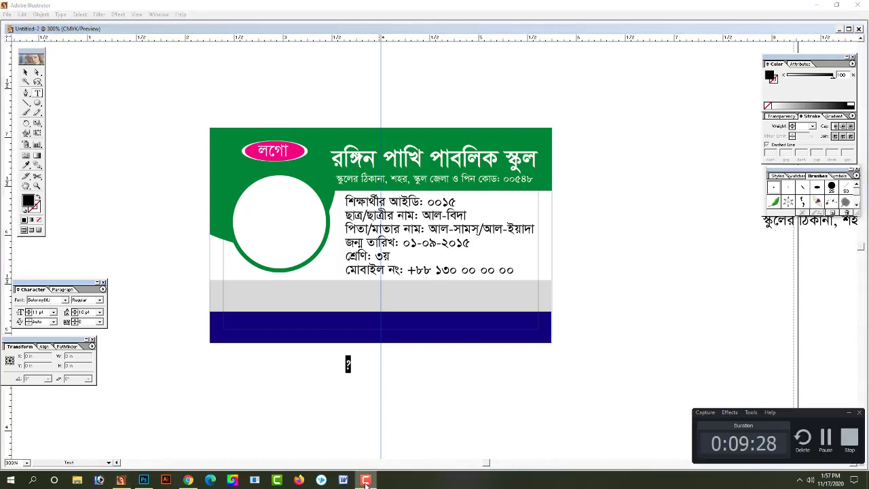
pyautogui.click(366, 480)
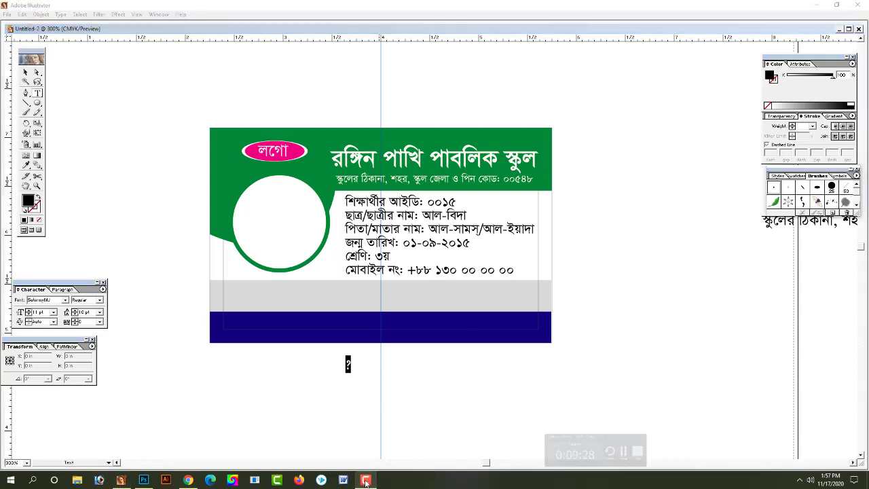
pyautogui.click(349, 363)
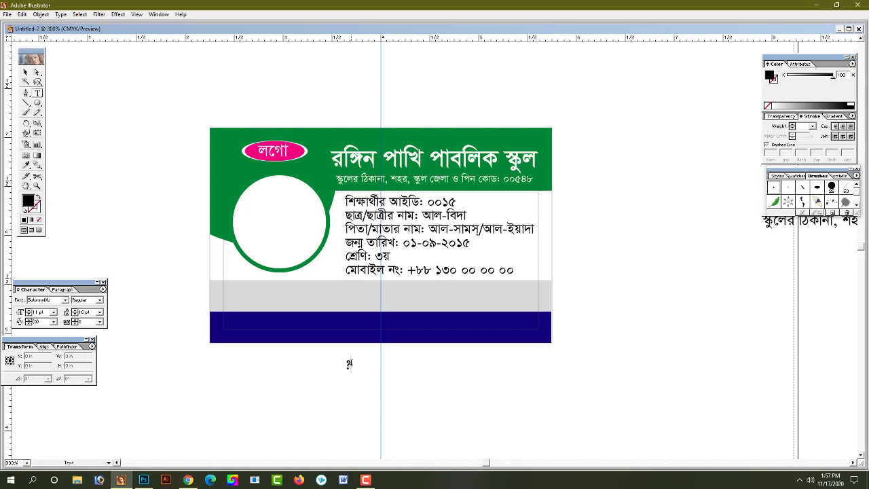
pyautogui.write('ঋ')
pyautogui.write('অ')
pyautogui.write('ধ')
pyautogui.write('ষ স')
pyautogui.write('্বাক্ষ')
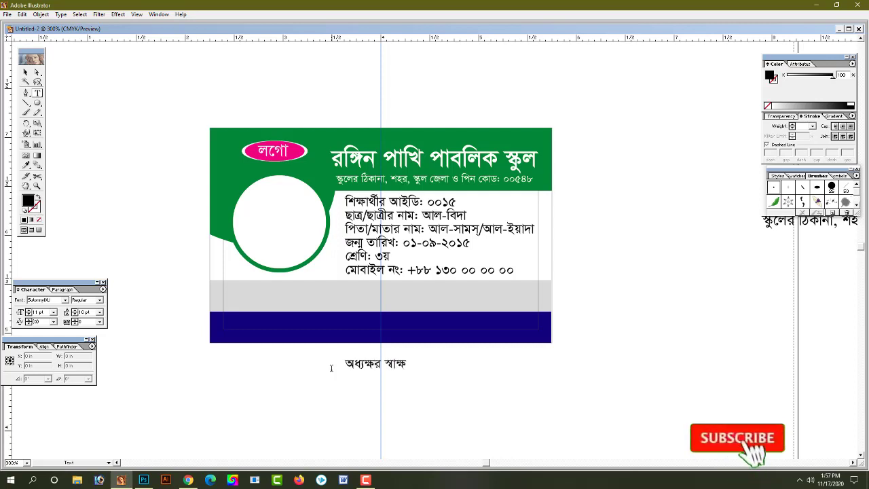
pyautogui.write('র')
# Shrink the signature label and move it onto the right side of the grey band.
pyautogui.keyDown('ctrl'); pyautogui.click(407, 363); pyautogui.keyUp('ctrl')
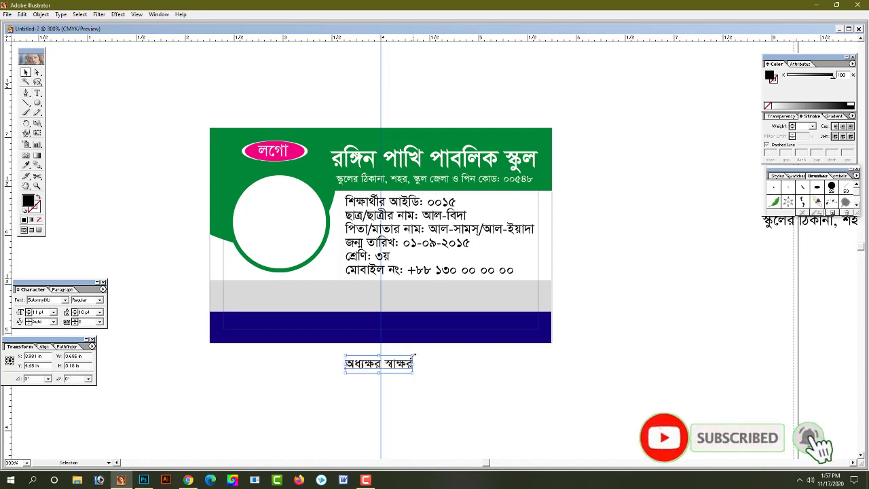
pyautogui.moveTo(413, 355); pyautogui.dragTo(506, 300)
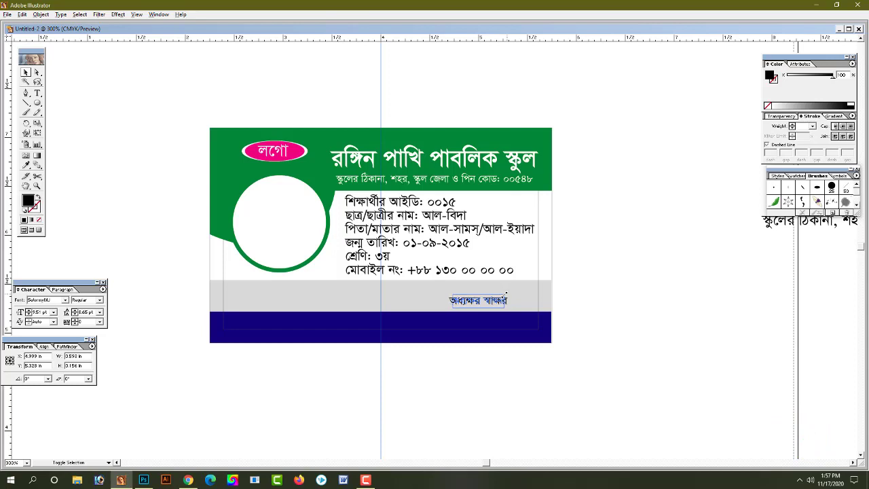
pyautogui.click(512, 380)
pyautogui.moveTo(409, 384); pyautogui.dragTo(430, 384)
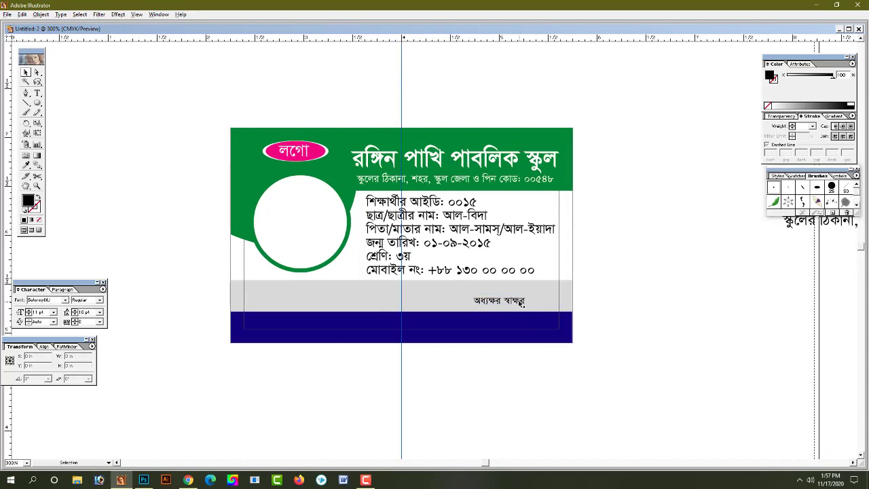
# Copy the signature label to the grey band's left and retype it as 'আইডি কার্ড'.
pyautogui.moveTo(519, 302)
pyautogui.mouseDown()
pyautogui.moveTo(325, 301)
pyautogui.moveTo(347, 291)
pyautogui.mouseUp()
pyautogui.press('BackSpace')
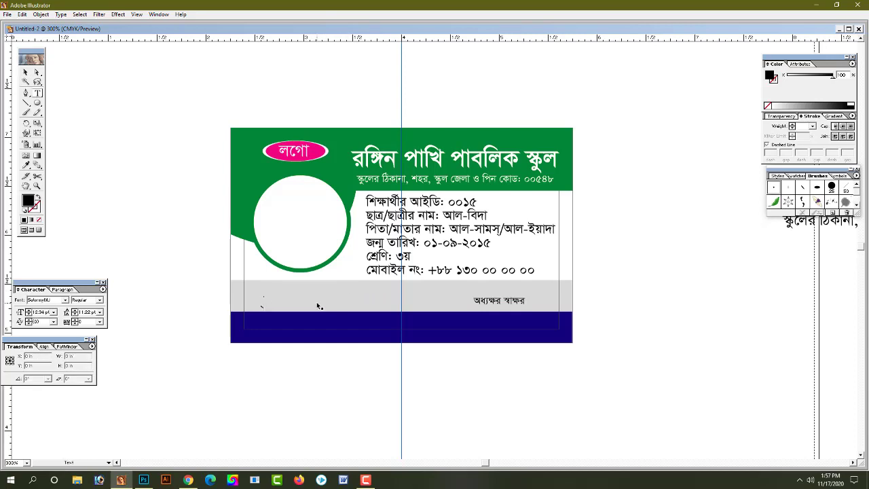
pyautogui.write('আইডি কাড়')
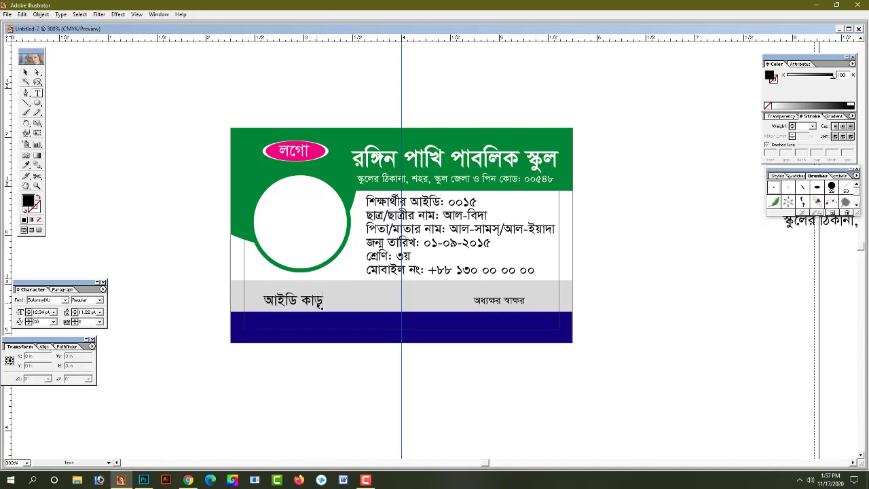
pyautogui.write('র্')
pyautogui.press('Escape')
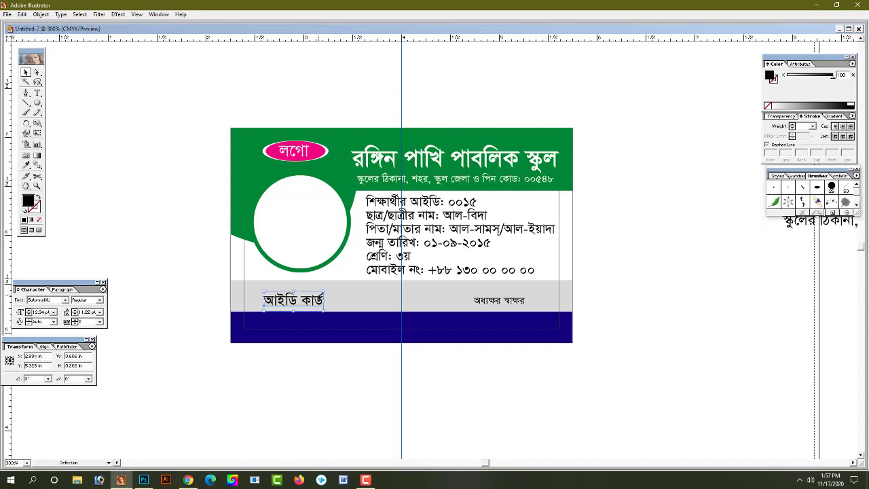
pyautogui.moveTo(319, 304); pyautogui.dragTo(328, 303)
pyautogui.click(480, 380)
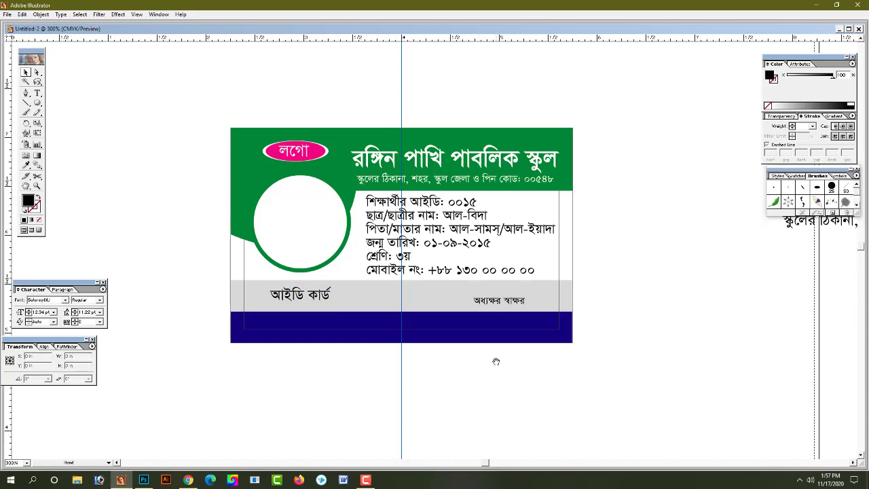
pyautogui.keyDown('ctrl'); pyautogui.click(442, 365); pyautogui.keyUp('ctrl')
pyautogui.moveTo(442, 370); pyautogui.dragTo(452, 369)
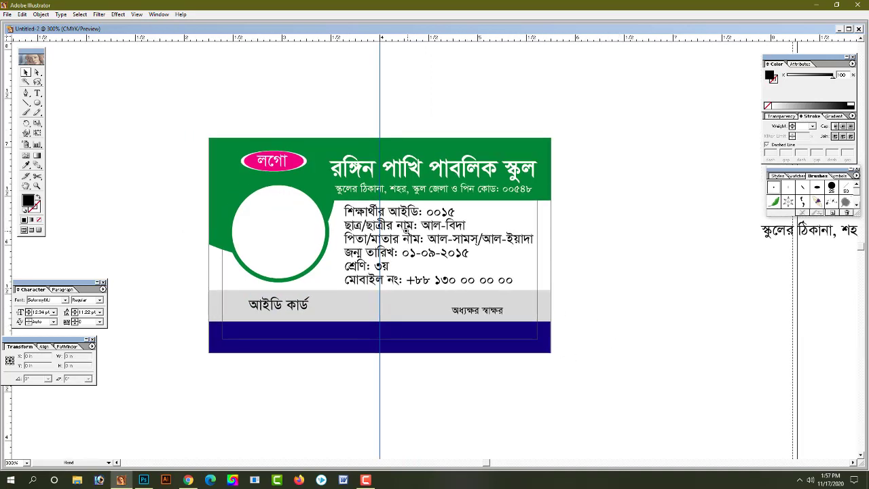
pyautogui.keyDown('ctrl'); pyautogui.click(403, 221); pyautogui.keyUp('ctrl')
pyautogui.scroll(-1, 476, 258)
pyautogui.scroll(-1, 519, 273)
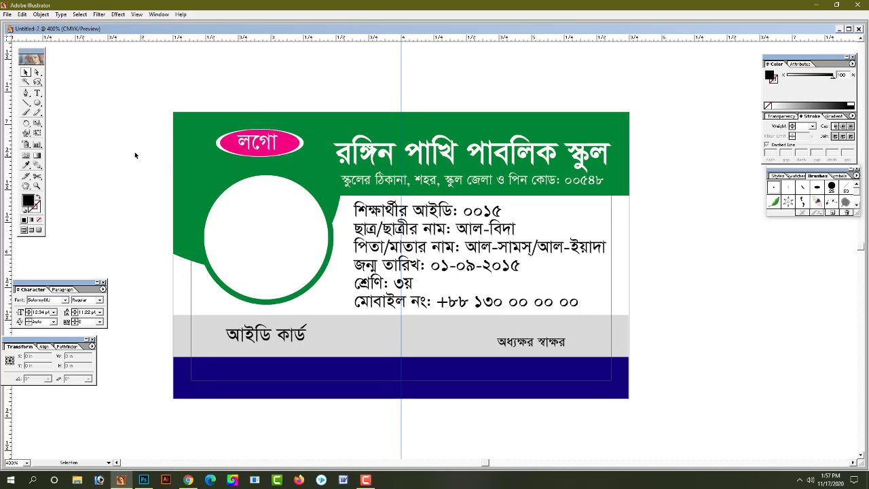
# Bring the school-children.png schoolgirl image into the card and scale it down.
pyautogui.hotkey('ctrl', 'o')
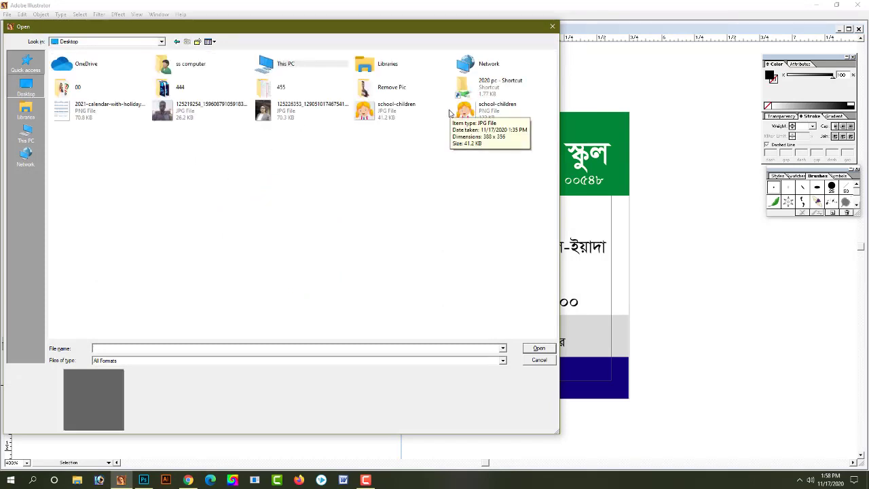
pyautogui.doubleClick(467, 111)
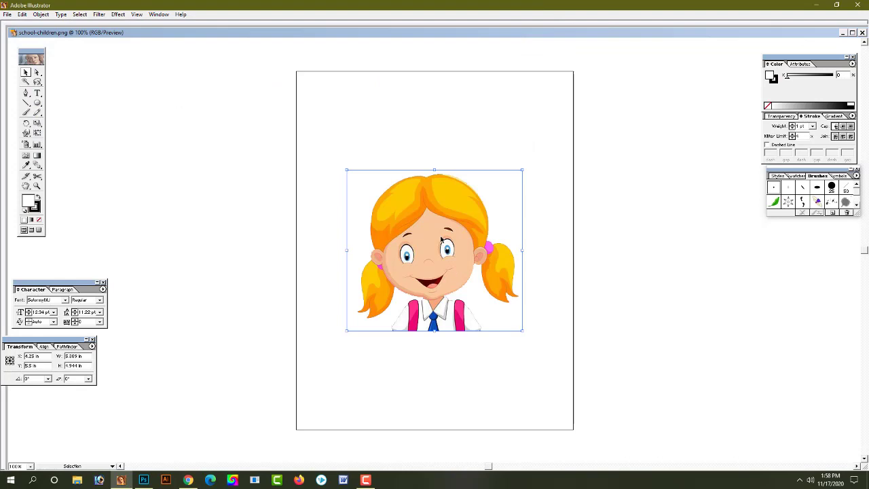
pyautogui.hotkey('ctrl', 'x')
pyautogui.hotkey('ctrl', 'w')
pyautogui.click(442, 258)
pyautogui.hotkey('ctrl', 'v')
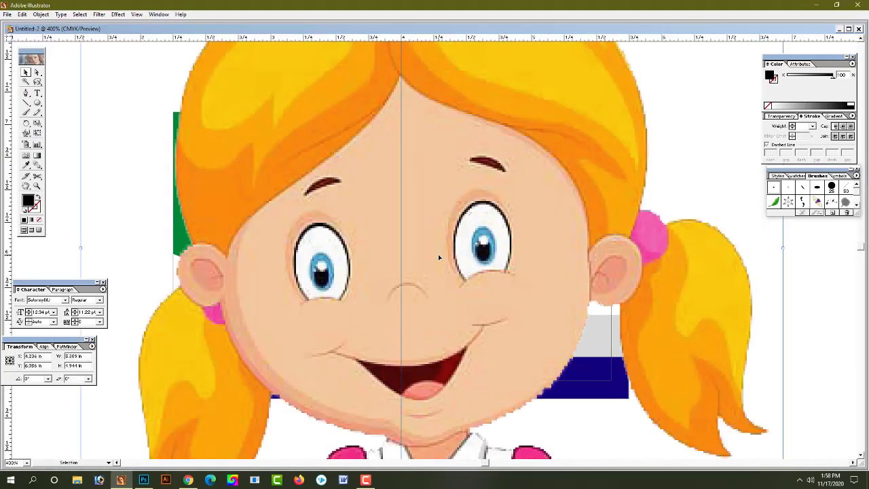
pyautogui.hotkey('ctrl', '-')
pyautogui.hotkey('ctrl', '-')
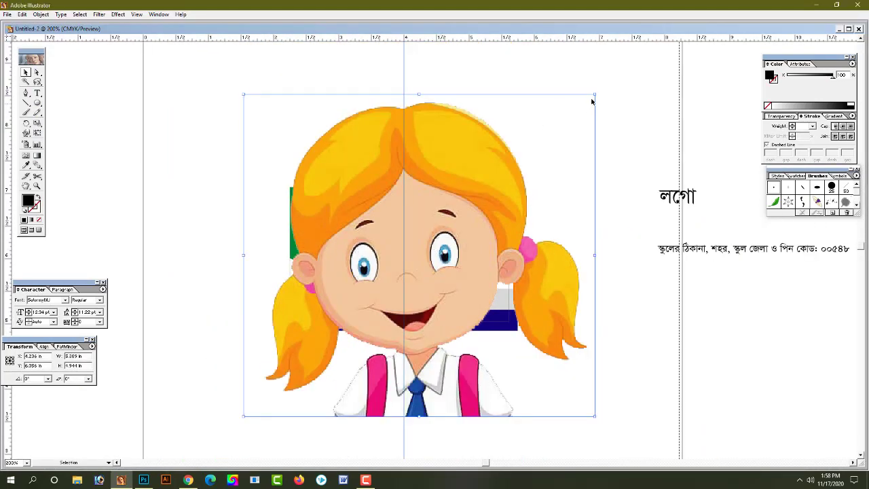
pyautogui.moveTo(591, 101); pyautogui.dragTo(474, 231)
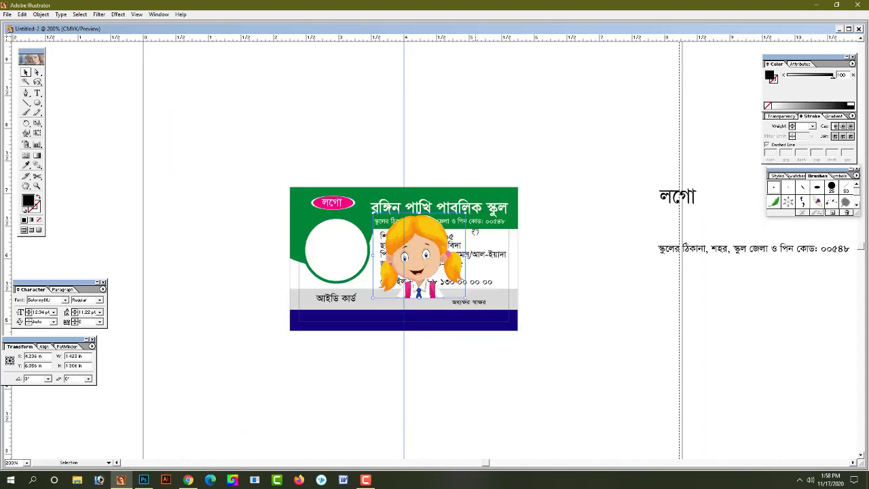
# Delete the stray Bengali texts beside the card.
pyautogui.hscroll(1, 551, 252)
pyautogui.moveTo(673, 227); pyautogui.dragTo(625, 175)
pyautogui.press('Delete')
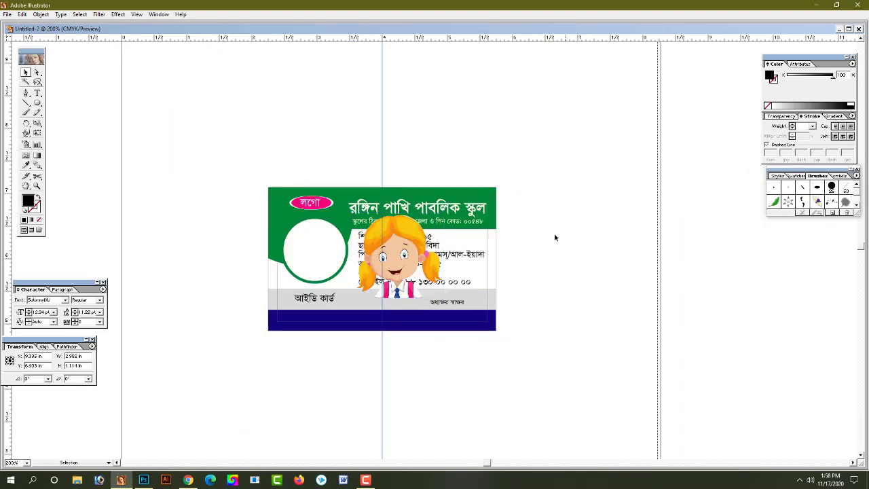
# Move the schoolgirl image onto the photo circle and enlarge it around its centre.
pyautogui.moveTo(442, 222); pyautogui.dragTo(346, 226)
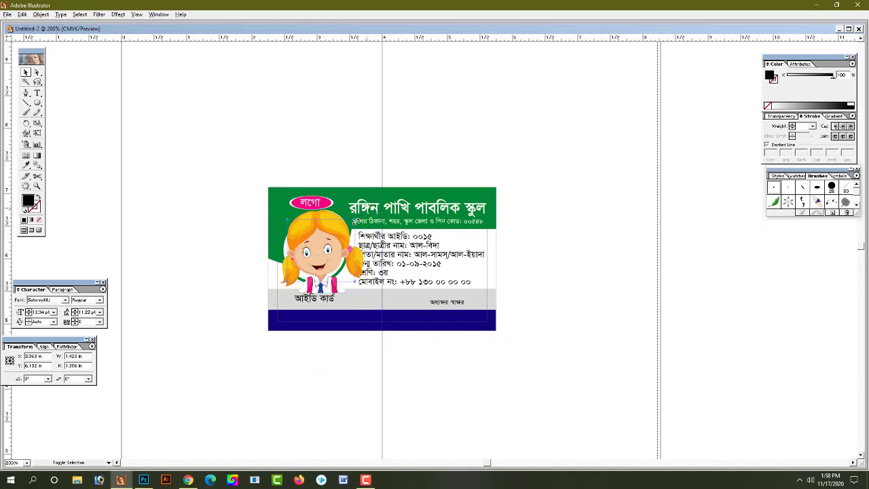
pyautogui.click(370, 237)
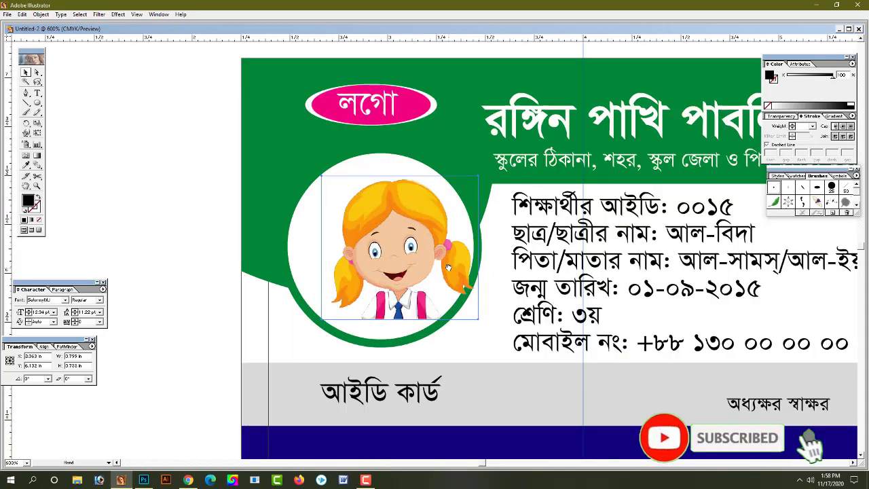
pyautogui.click(369, 237)
pyautogui.press('v')
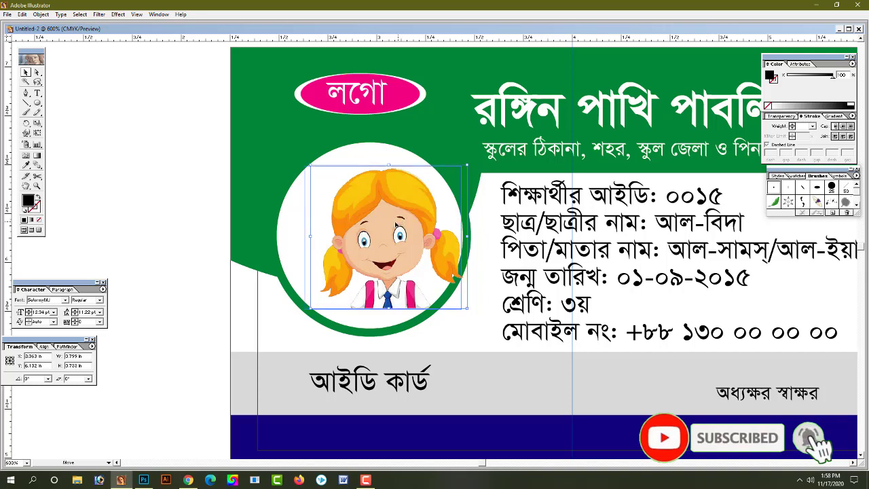
pyautogui.moveTo(391, 238); pyautogui.dragTo(377, 236)
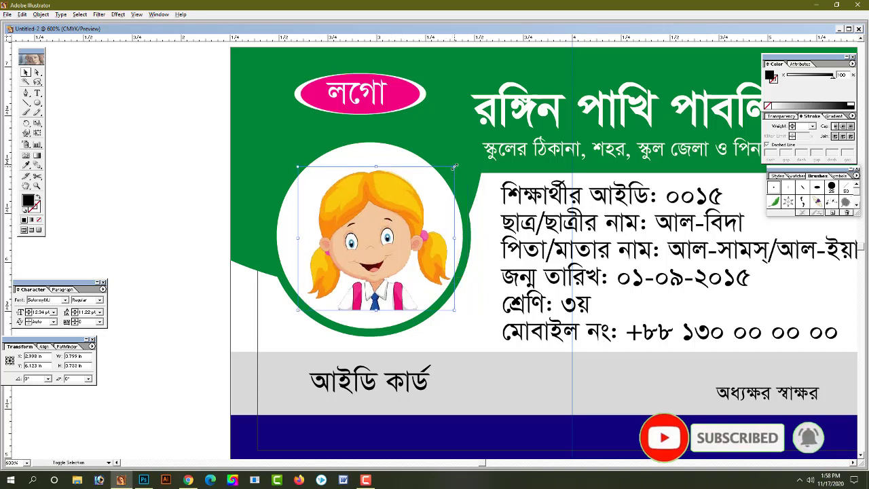
pyautogui.moveTo(455, 166); pyautogui.dragTo(459, 162)
pyautogui.moveTo(382, 222); pyautogui.dragTo(379, 211)
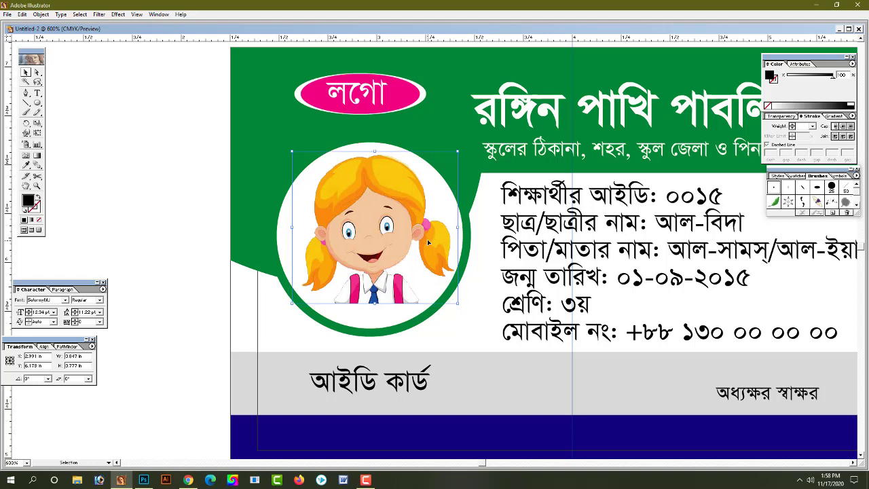
# Enlarge the schoolgirl image slightly so it fills the photo circle.
pyautogui.click(121, 221)
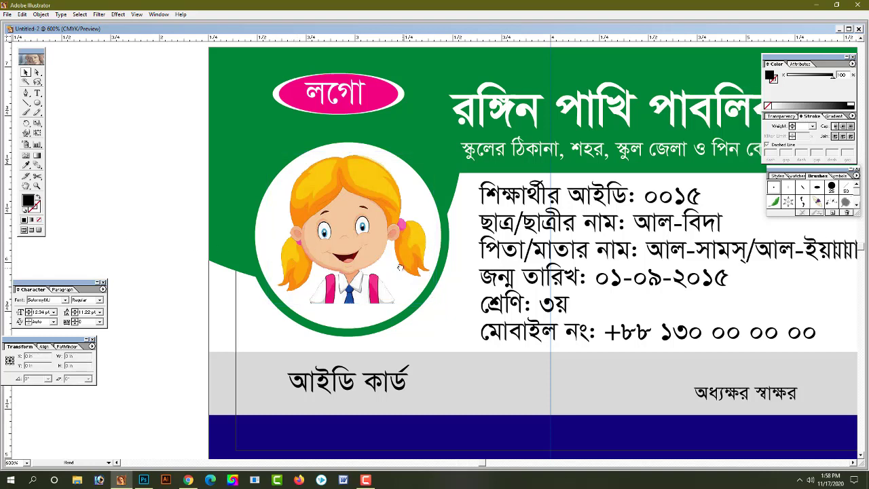
pyautogui.hscroll(1, 315, 263)
pyautogui.hscroll(1, 401, 267)
pyautogui.click(350, 255)
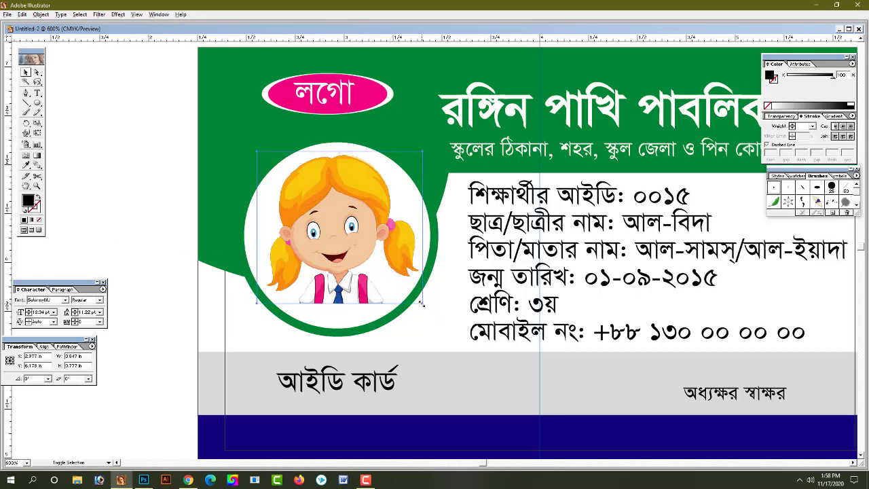
pyautogui.moveTo(421, 304); pyautogui.dragTo(425, 308)
pyautogui.click(146, 241)
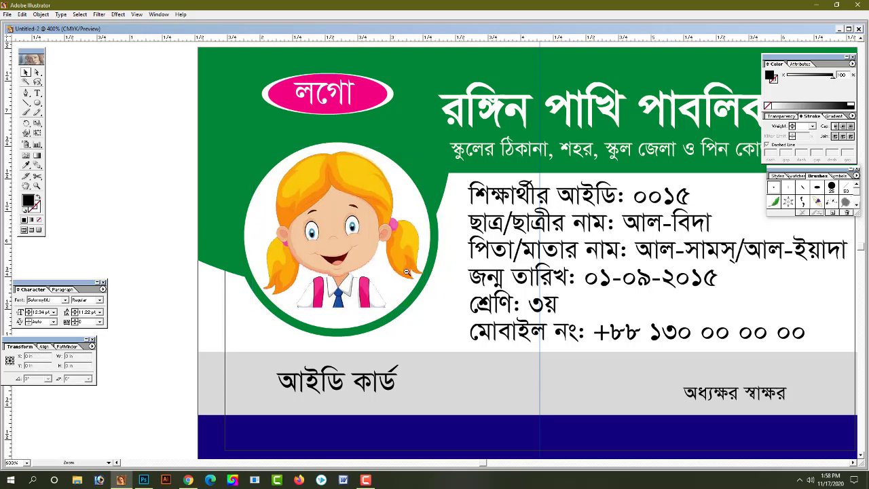
pyautogui.hotkey('ctrl', '-')
pyautogui.moveTo(421, 263)
pyautogui.mouseDown()
pyautogui.moveTo(487, 264)
pyautogui.moveTo(455, 264)
pyautogui.mouseUp()
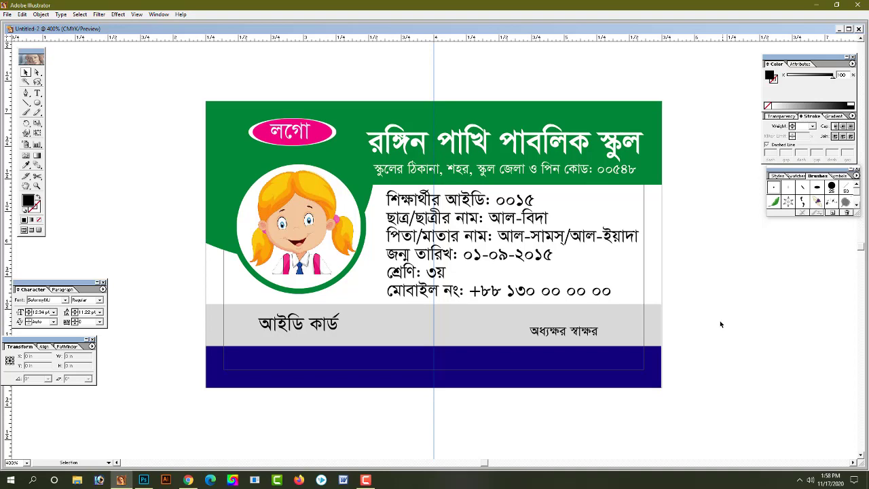
# Hide the toolbox and panels, then zoom and pan around the finished card.
pyautogui.press('Tab')
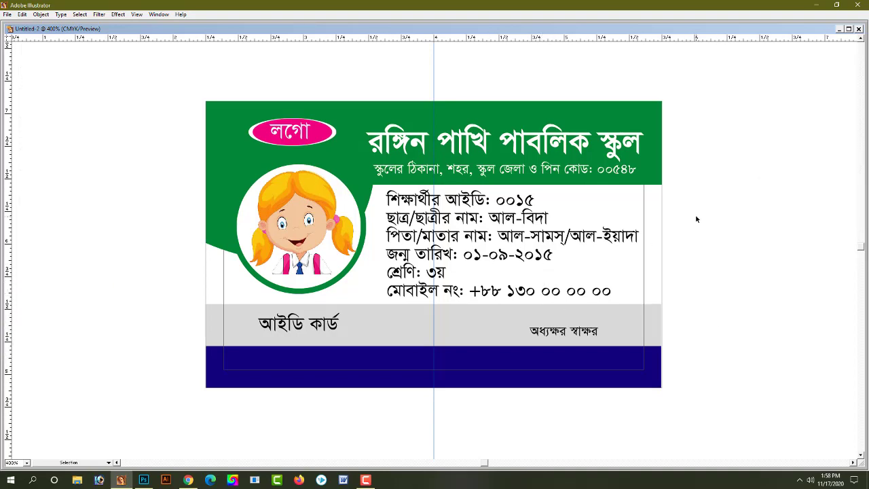
pyautogui.scroll(2, 632, 234)
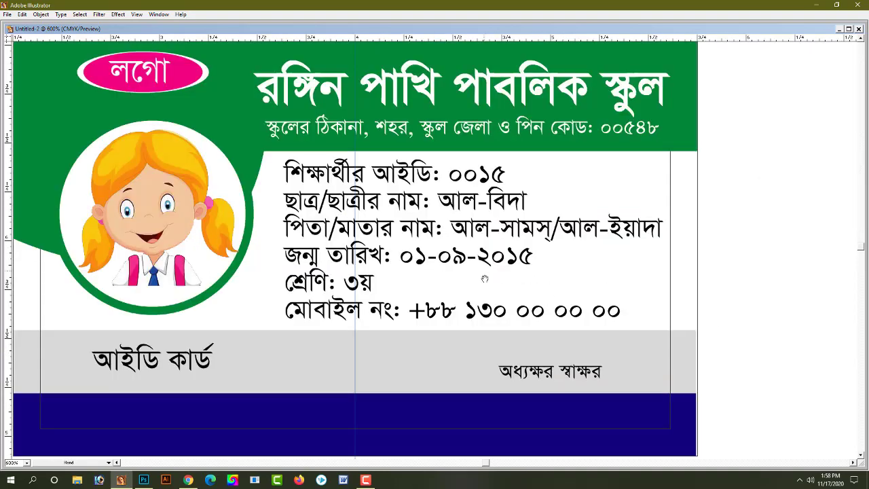
pyautogui.hotkey('ctrl', '+')
pyautogui.hotkey('ctrl', '-')
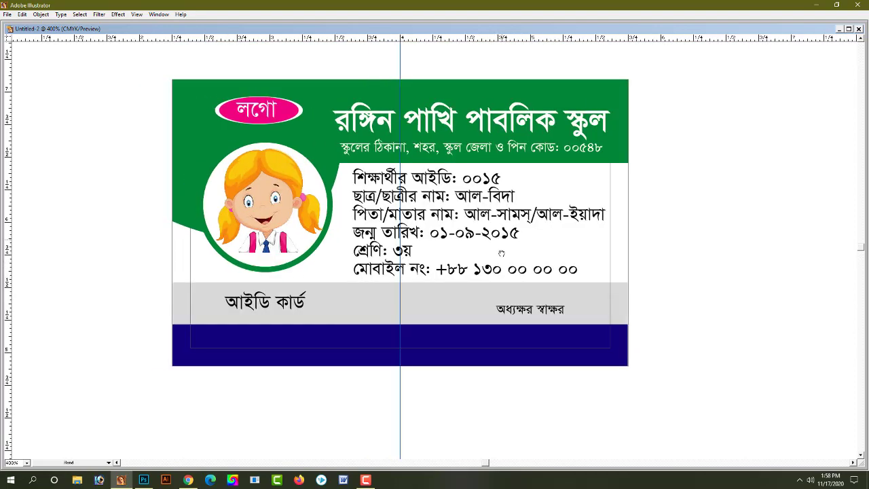
pyautogui.moveTo(516, 275); pyautogui.dragTo(537, 276)
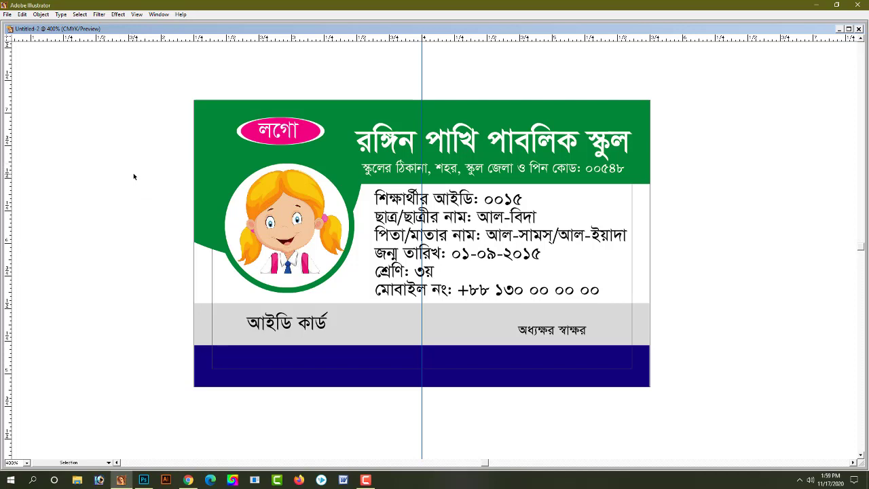
pyautogui.press('z')
pyautogui.click(451, 218)
pyautogui.moveTo(469, 244)
pyautogui.mouseDown()
pyautogui.moveTo(490, 226)
pyautogui.moveTo(508, 231)
pyautogui.moveTo(497, 232)
pyautogui.mouseUp()
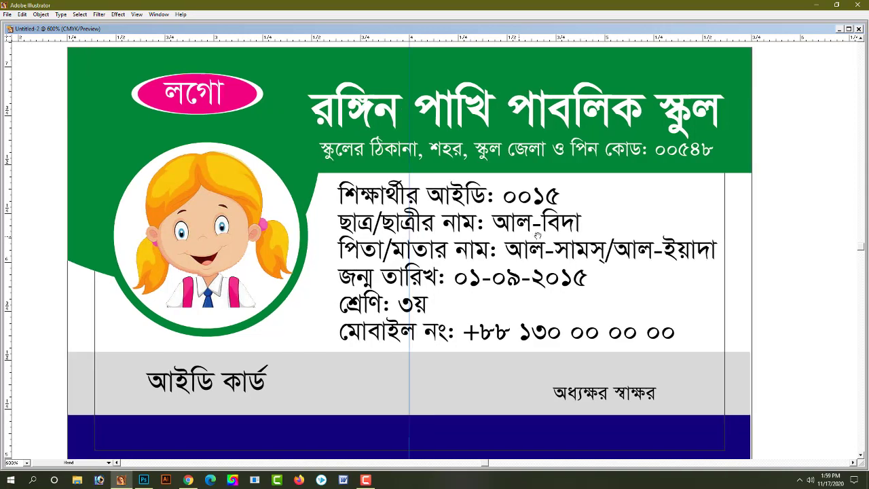
pyautogui.moveTo(537, 235)
pyautogui.mouseDown()
pyautogui.moveTo(503, 251)
pyautogui.moveTo(535, 252)
pyautogui.mouseUp()
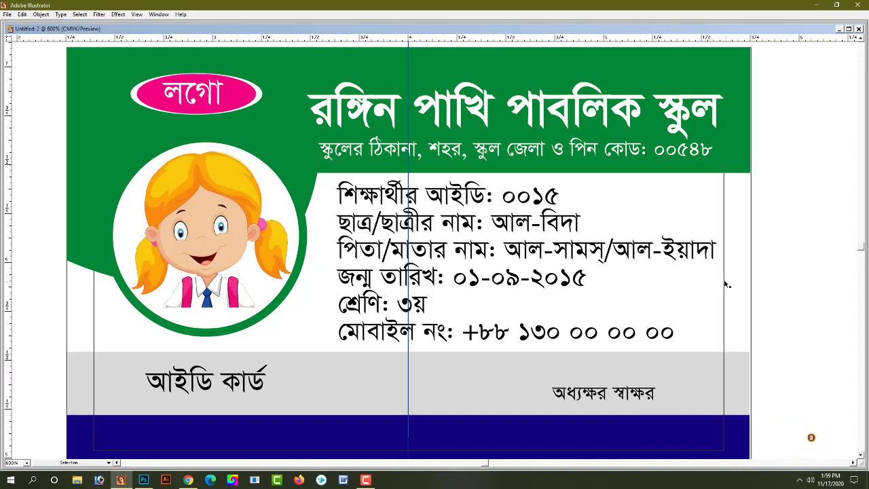
# Set the stroke of the card group and outer rectangle to None.
pyautogui.click(723, 280)
pyautogui.keyDown('shift'); pyautogui.click(752, 270); pyautogui.keyUp('shift')
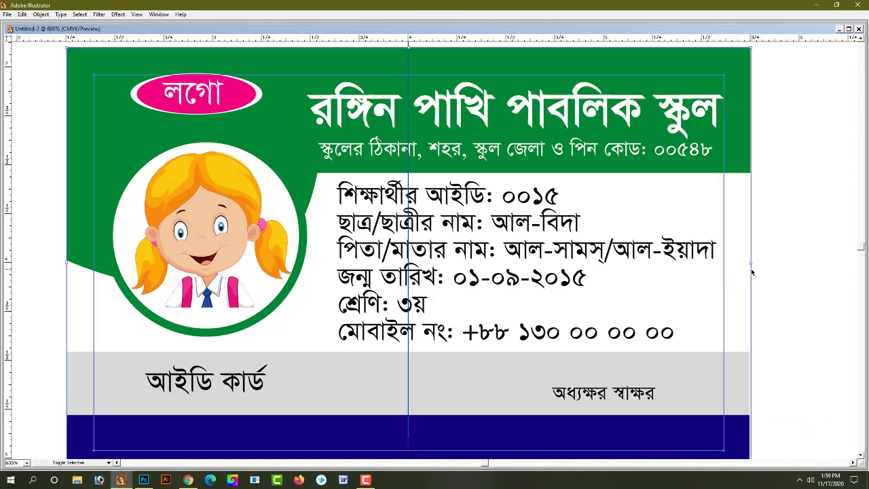
pyautogui.press('Tab')
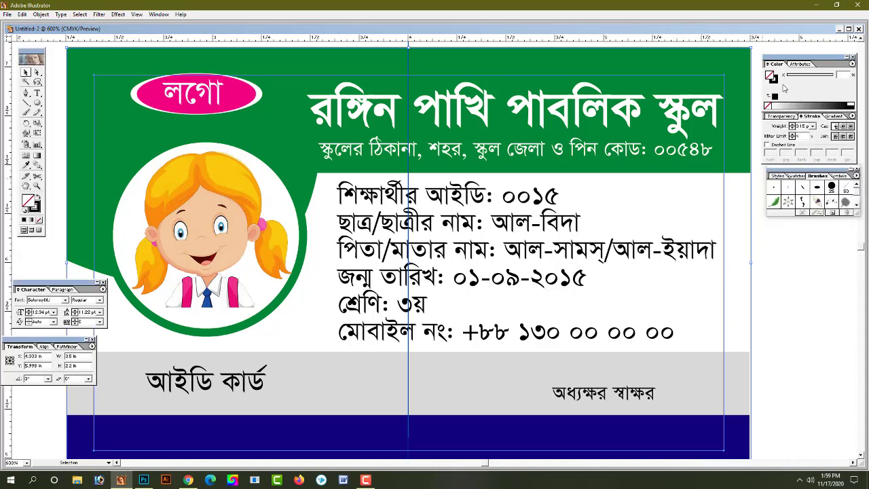
pyautogui.click(768, 106)
pyautogui.click(803, 300)
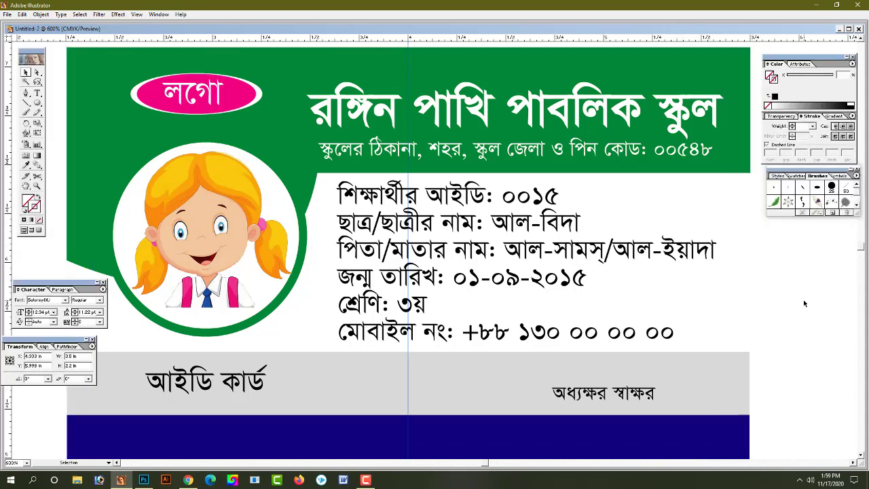
pyautogui.hotkey('ctrl', '-')
pyautogui.moveTo(441, 260); pyautogui.dragTo(443, 293)
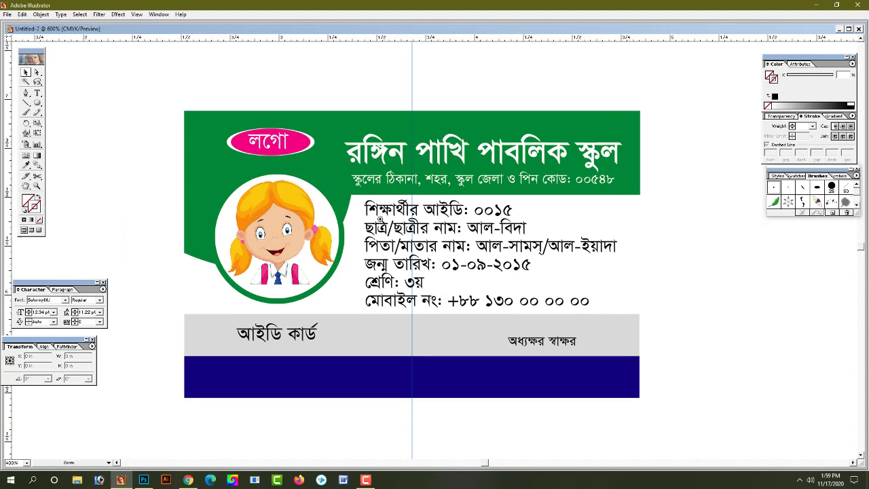
pyautogui.hotkey('ctrl', '+')
pyautogui.press('Tab')
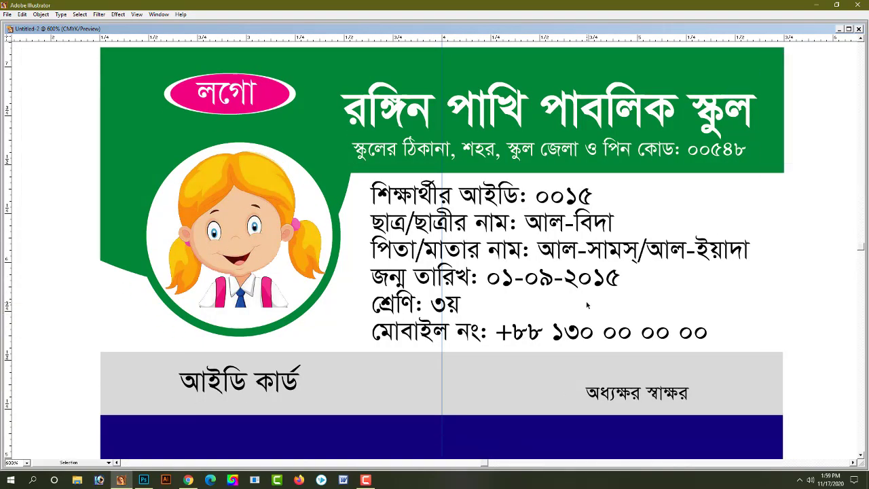